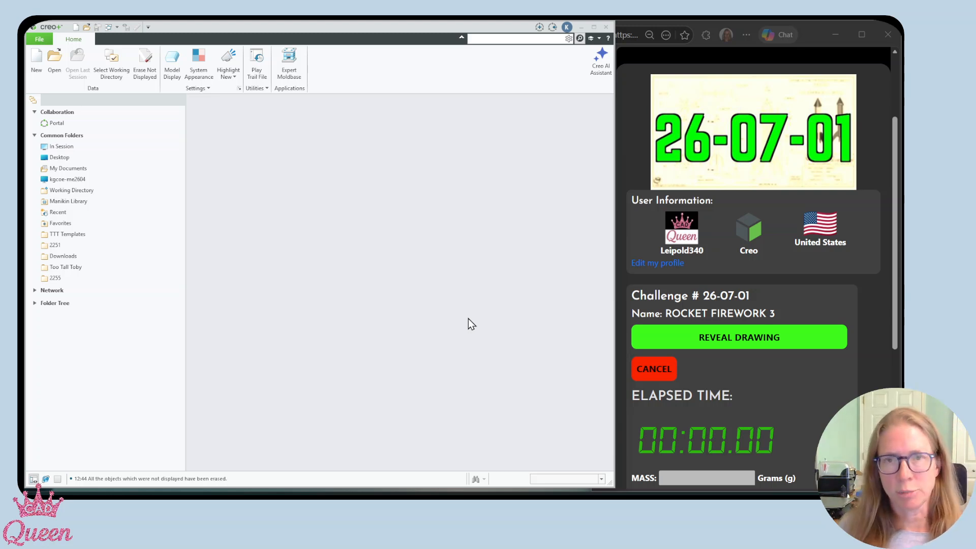
- Create a solid part named ttt-26-07-01 with the common name rocket firework 3, based on the ttt_mm template
click(463, 287)
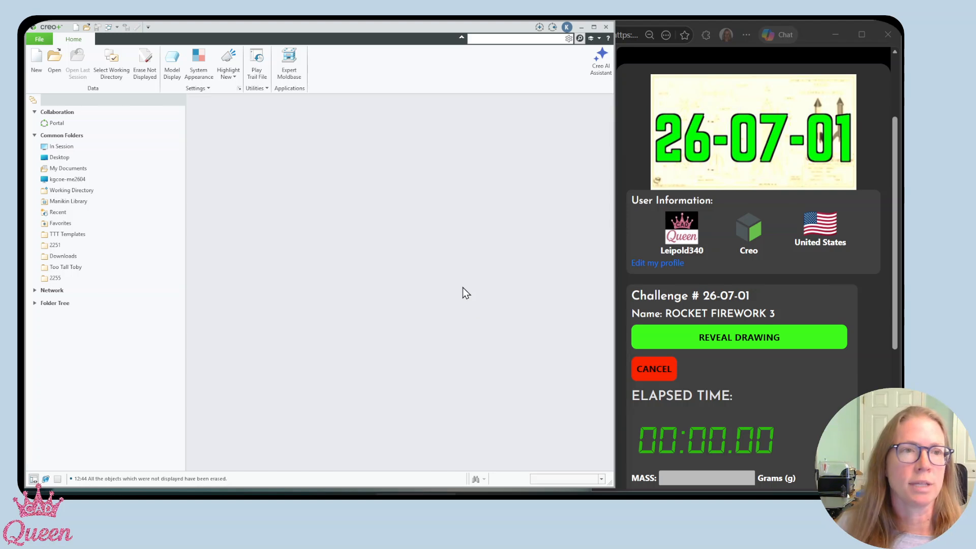
click(35, 60)
click(402, 334)
drag(448, 303, 397, 308)
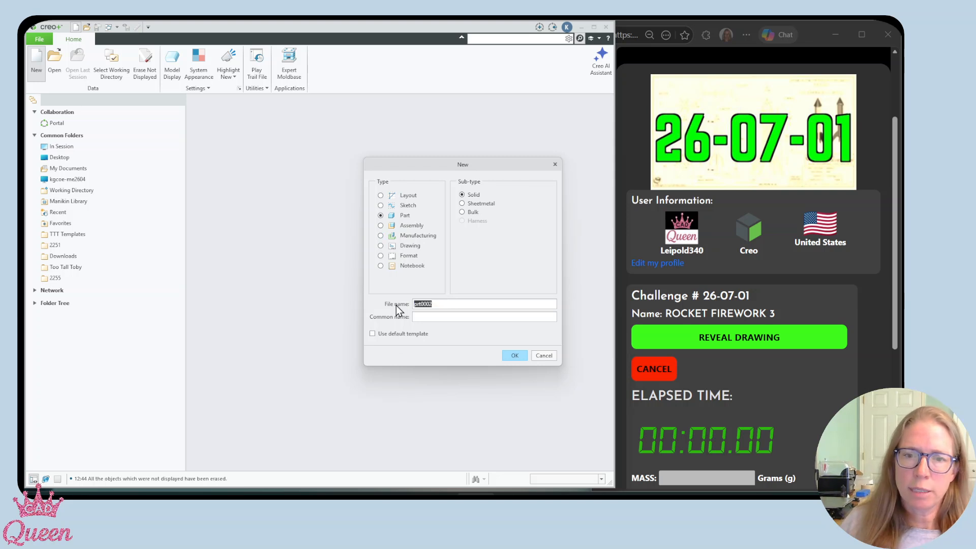
text(ttt-26-07-01)
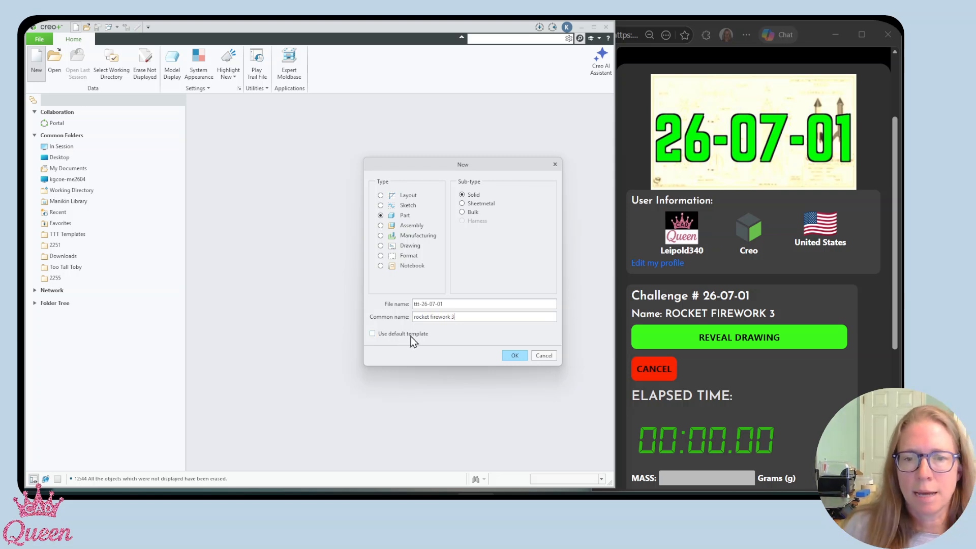
click(520, 355)
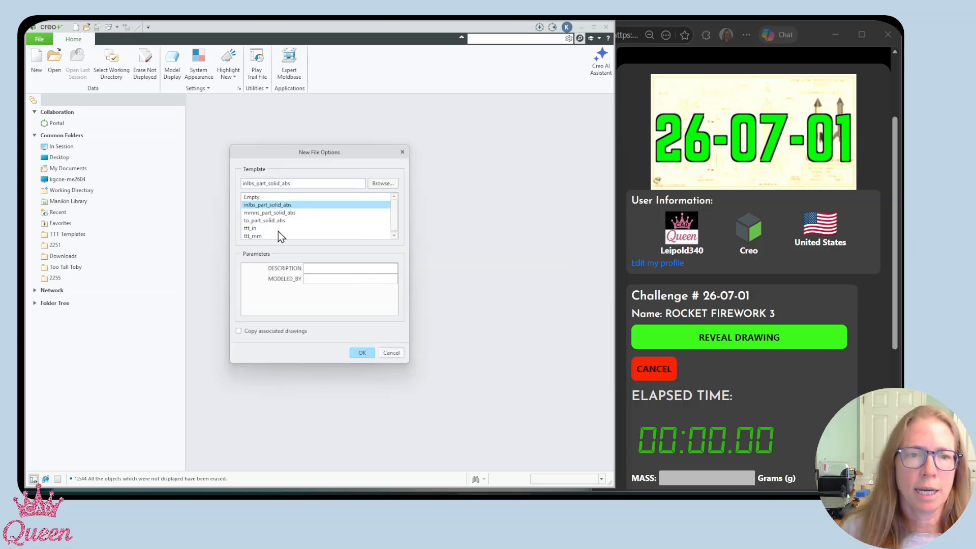
click(252, 236)
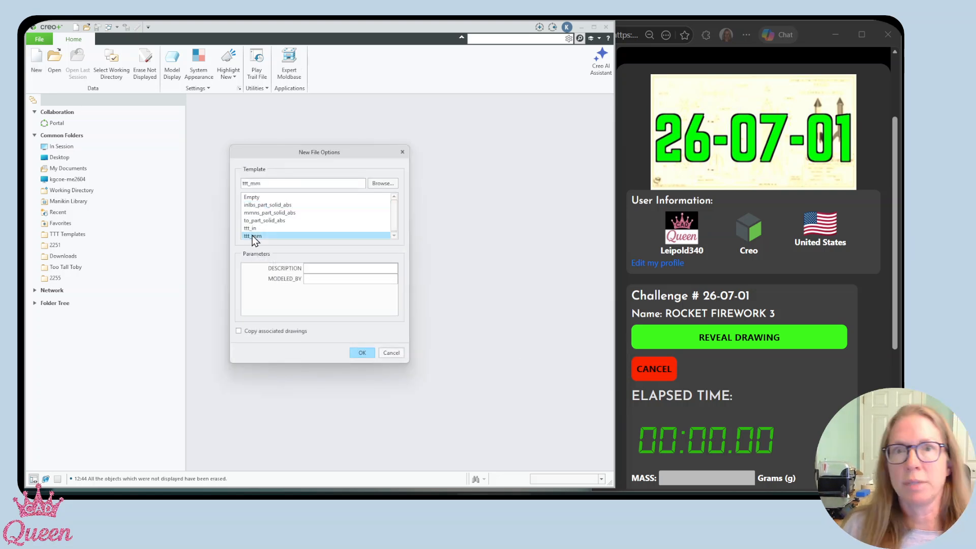
click(368, 355)
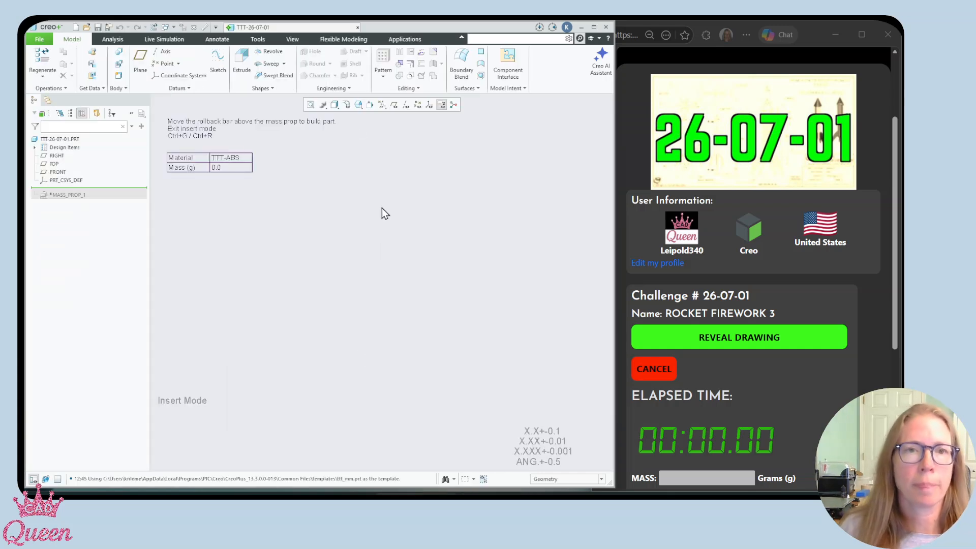
- Display the datum planes and reveal the challenge drawing for ROCKET FIREWORK 3
click(394, 105)
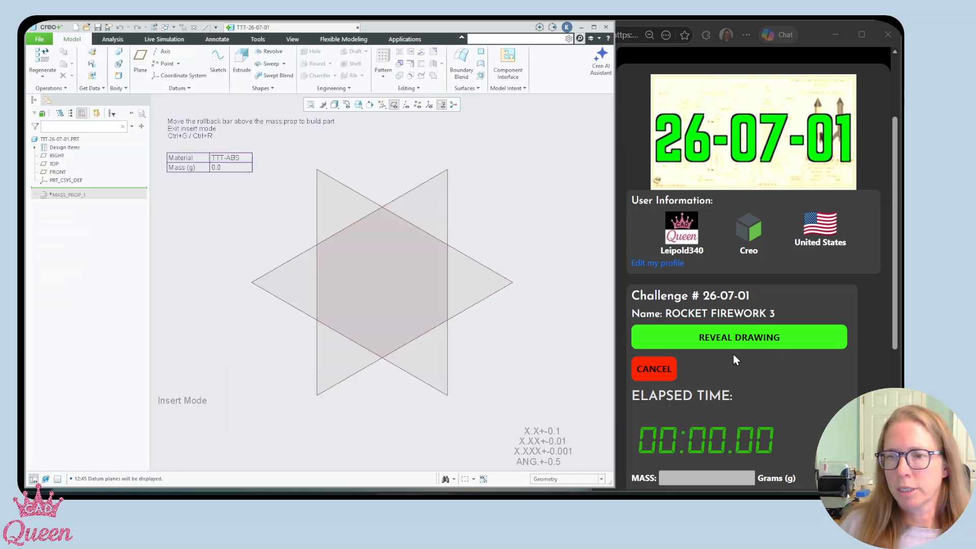
click(765, 348)
- Start a sketch on the FRONT datum plane and place a vertical datum centerline on the vertical reference
click(218, 59)
click(366, 179)
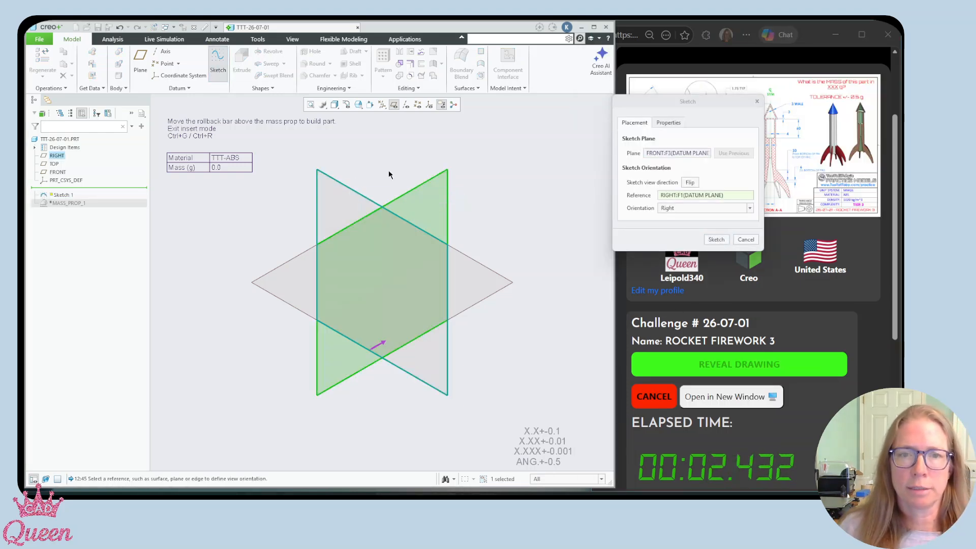
middle_click(380, 177)
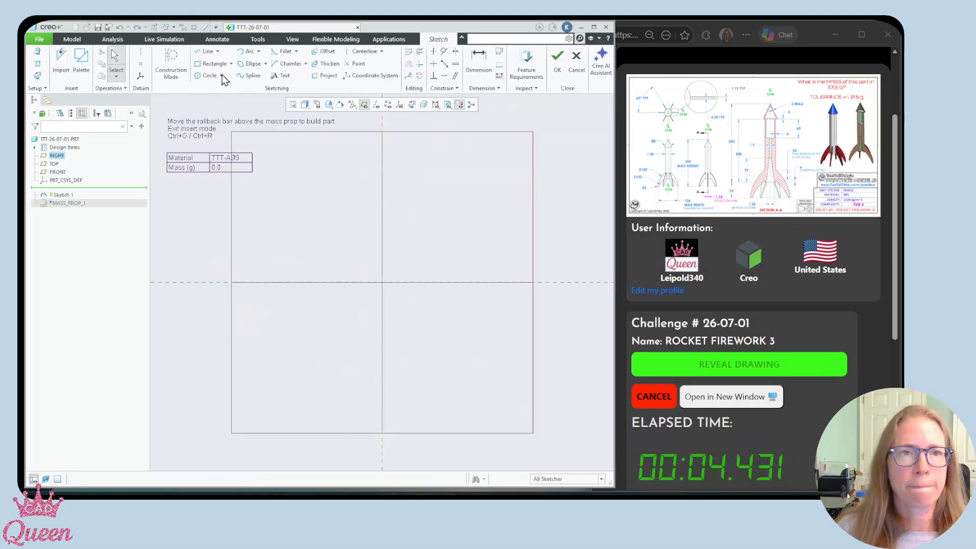
click(143, 53)
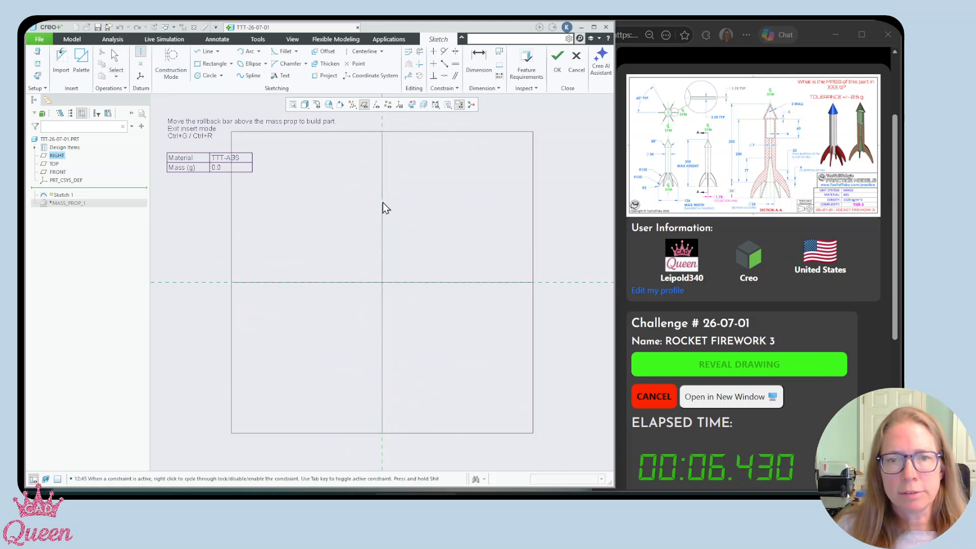
middle_click(420, 248)
scroll(375, 355, up, 3)
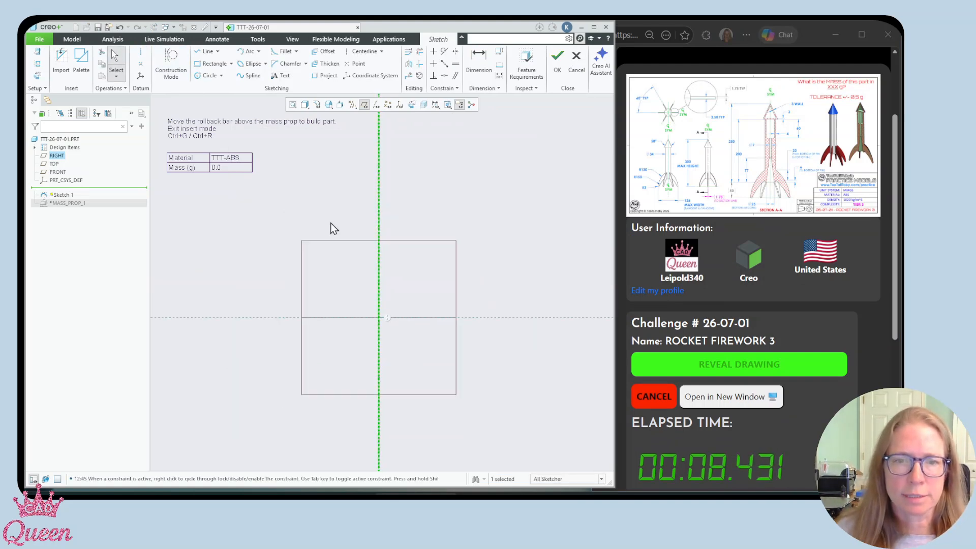
- Sketch a narrow rectangle about 57 mm wide and 439 mm tall, rising from the origin along the centerline
click(203, 51)
click(211, 64)
click(378, 317)
click(396, 184)
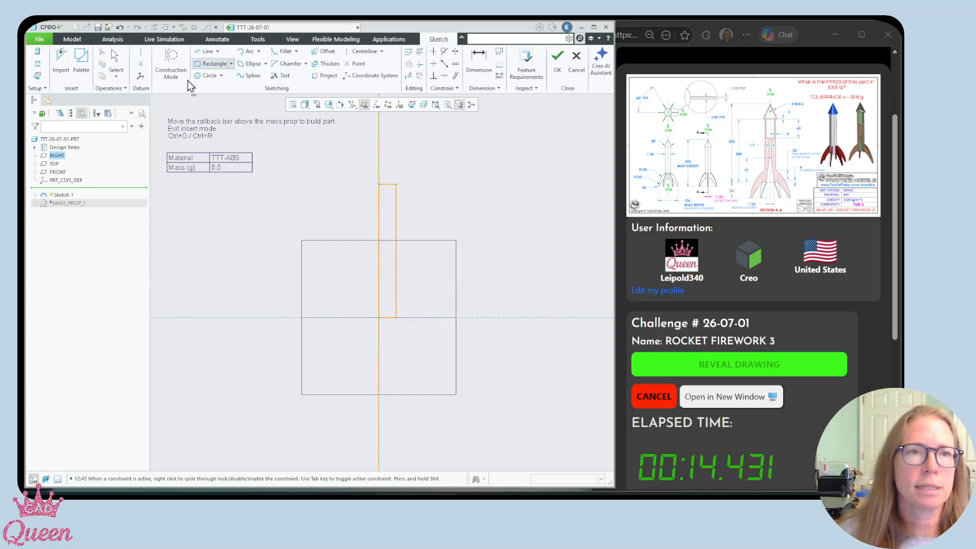
- Sketch a right triangle on top of the rectangle for the nose, with its base wider than the body and its tip on the centerline
click(205, 51)
click(379, 184)
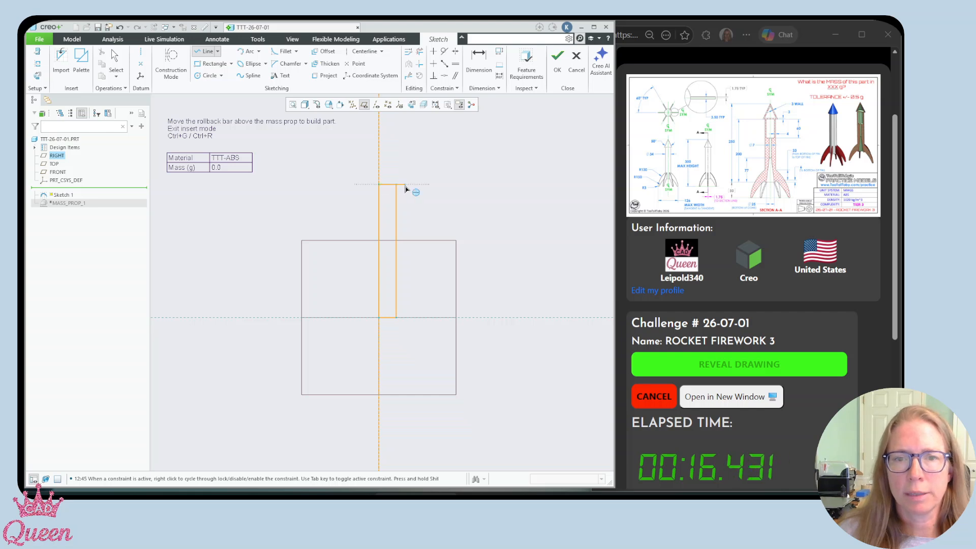
click(406, 184)
click(379, 147)
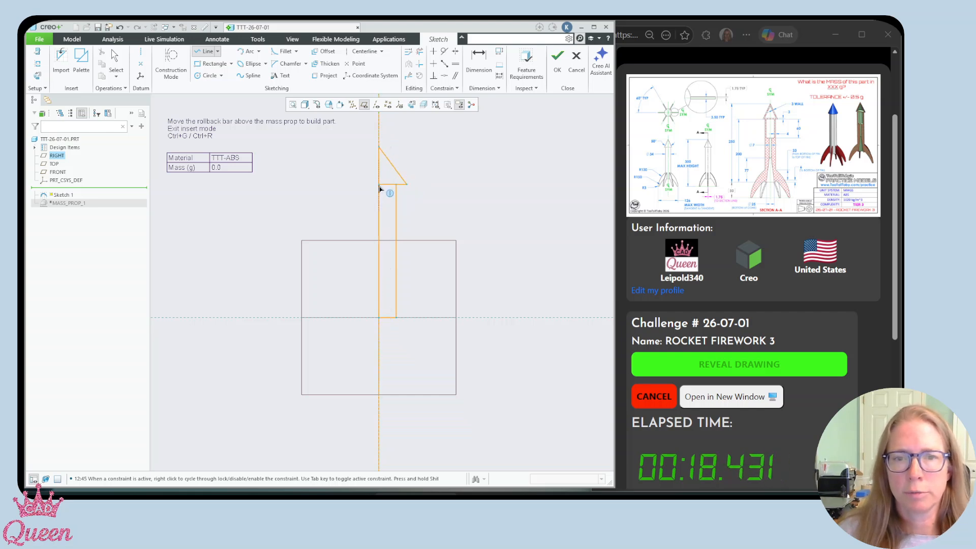
click(378, 184)
middle_click(351, 200)
middle_click(350, 209)
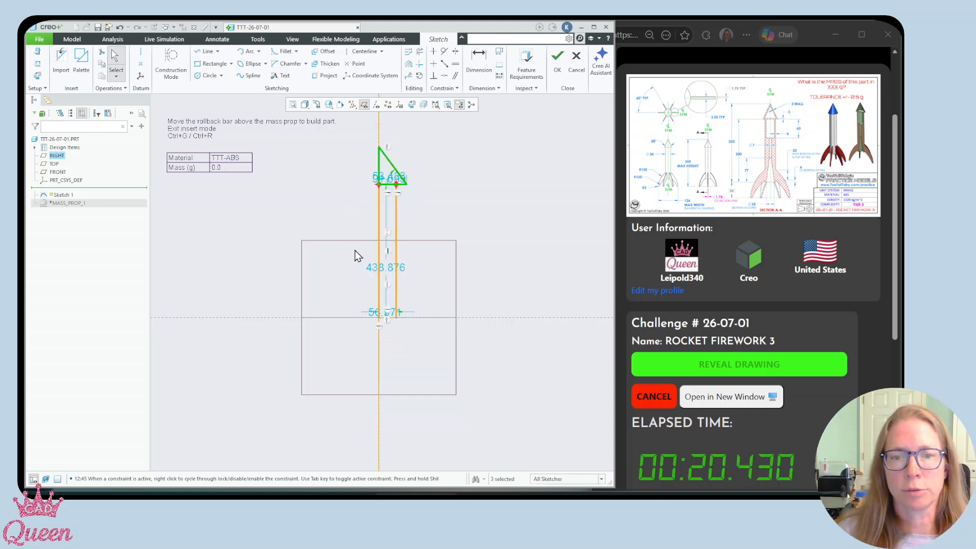
scroll(355, 251, down, 1)
scroll(414, 310, up, 1)
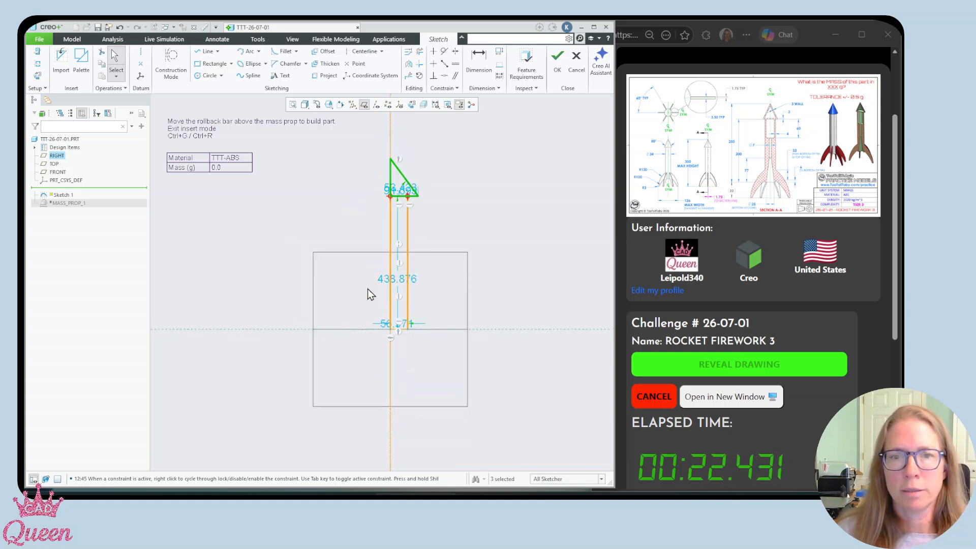
- Dimension the overall height from the nose tip to the horizontal reference and set it to 250 mm
click(478, 62)
click(390, 159)
click(422, 330)
middle_click(511, 253)
text(250)
key(Return)
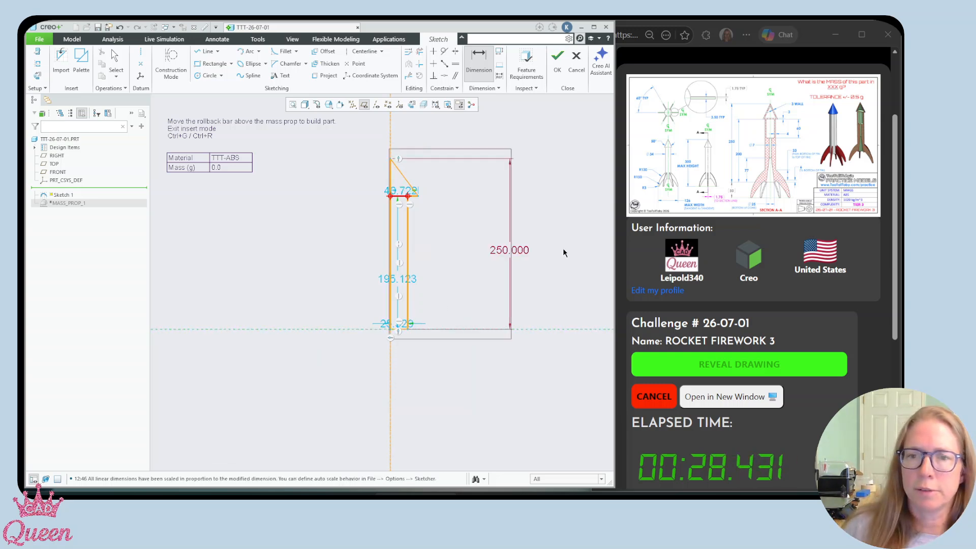
- Set the rectangle's height to 200 mm and place its dimension beside the profile
double_click(398, 279)
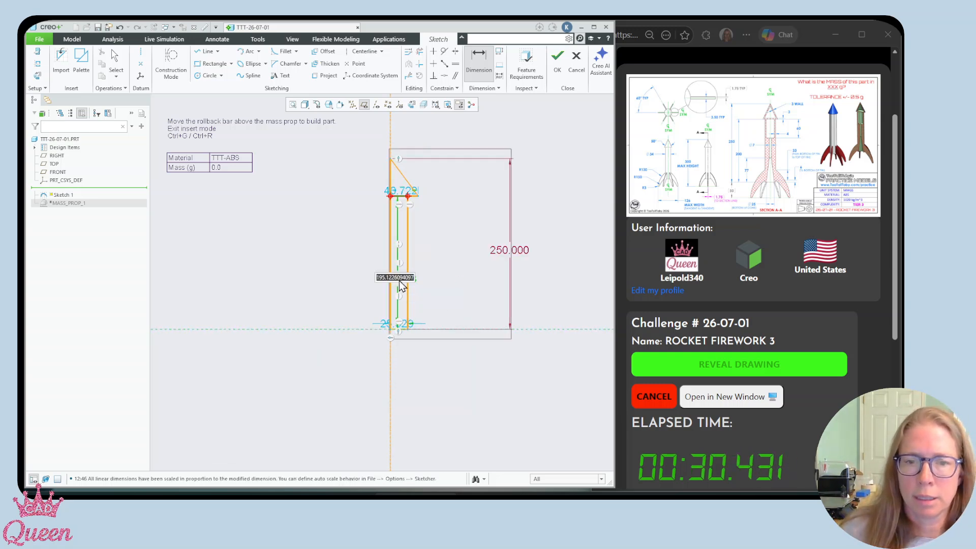
text(200)
key(Return)
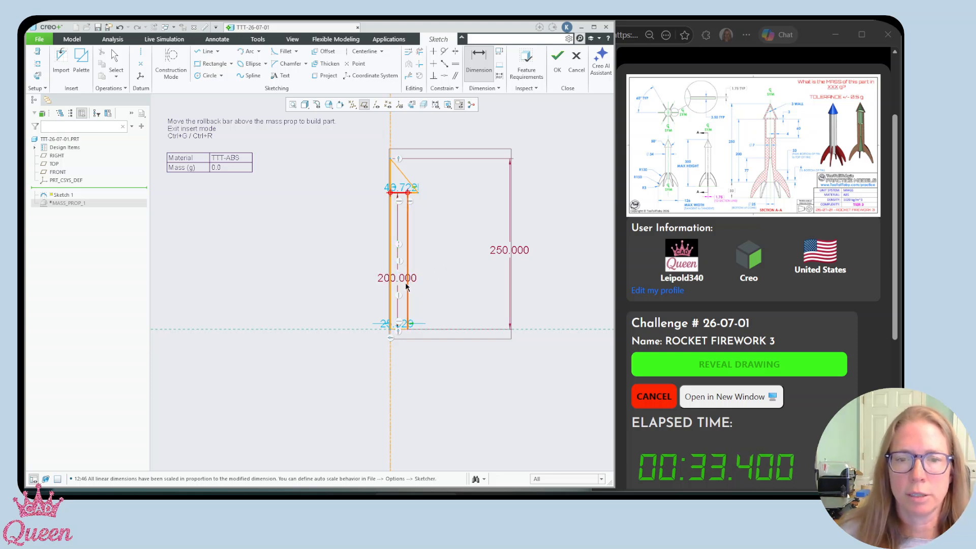
middle_click(453, 279)
mouse_move(405, 280)
mouse_down()
mouse_move(432, 279)
mouse_move(460, 302)
mouse_up()
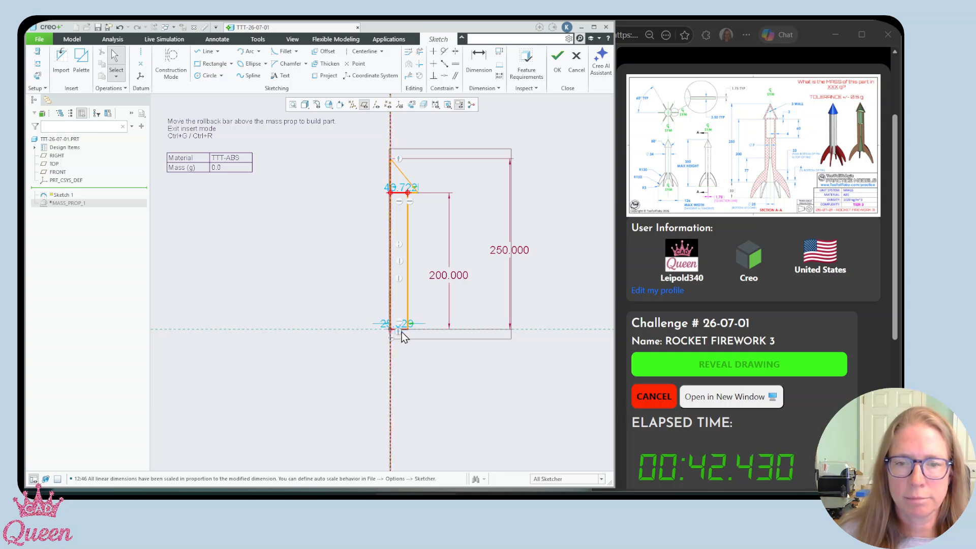
- Move the rectangle's width dimension below the profile and check its context options
scroll(399, 333, down, 3)
mouse_move(384, 311)
mouse_down()
mouse_move(404, 366)
mouse_move(442, 366)
mouse_up()
click(449, 368)
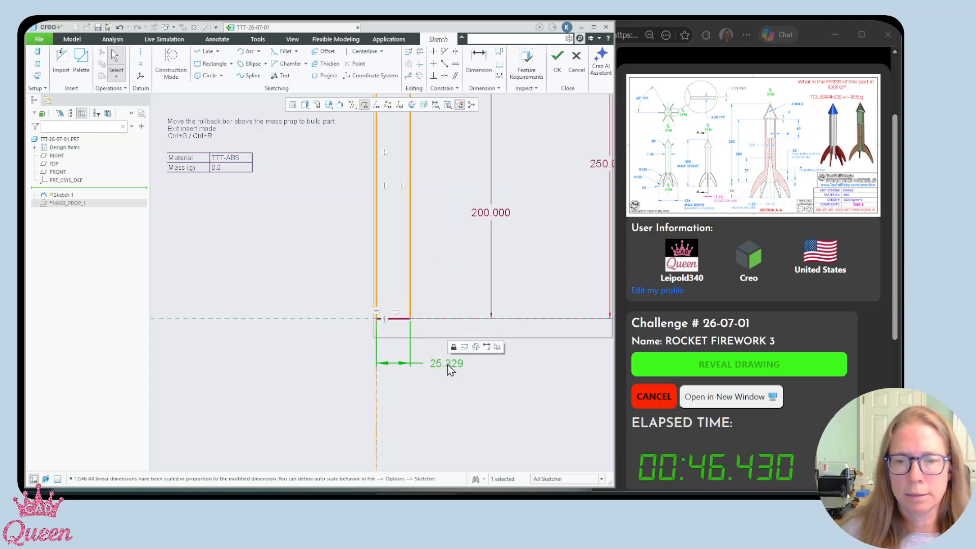
right_click(448, 369)
key(Escape)
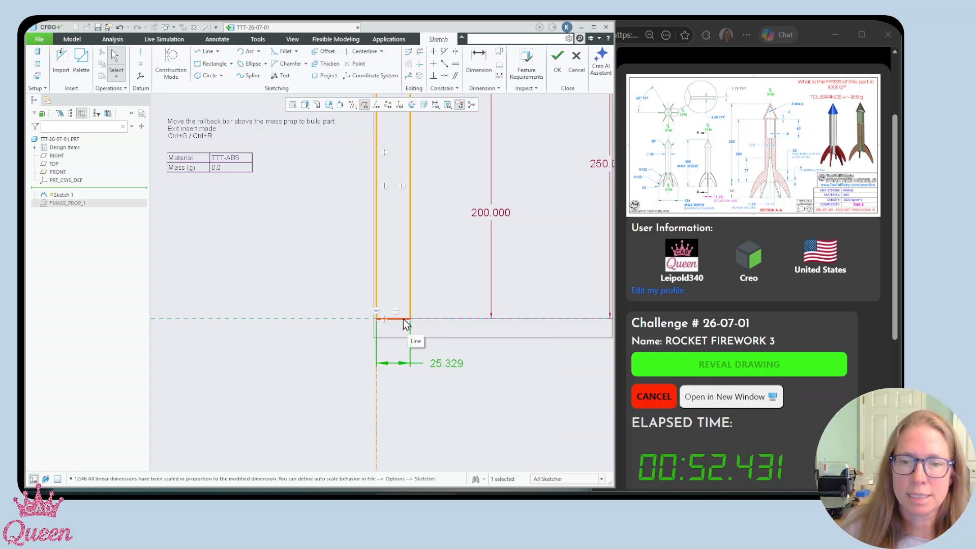
click(451, 366)
click(502, 392)
- Dimension the rectangle's outer edge from the centerline, placing the dimension below the profile
click(479, 63)
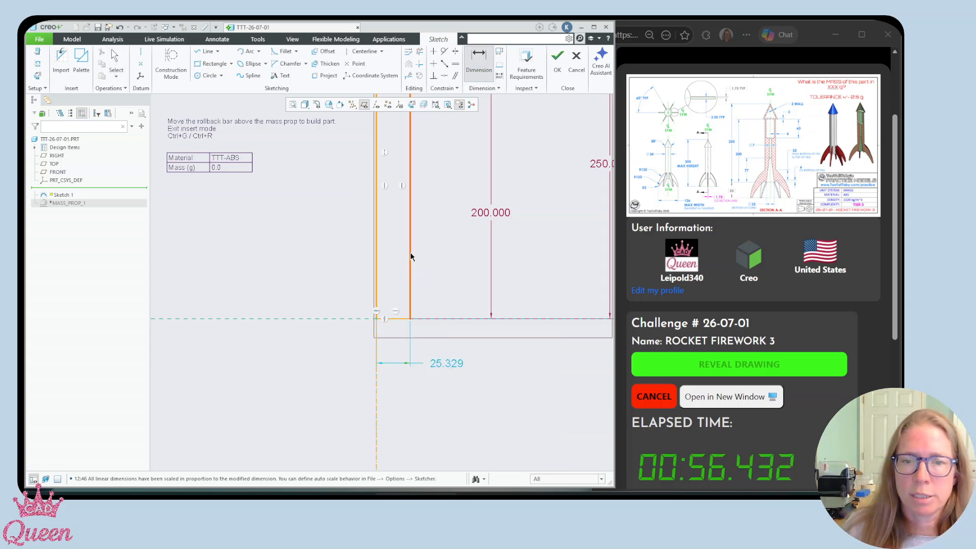
click(410, 257)
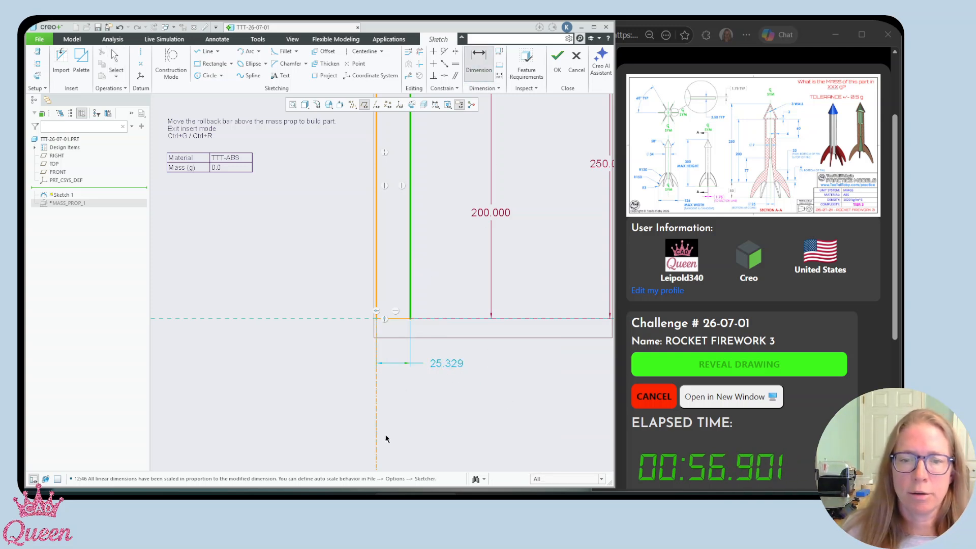
middle_click(398, 407)
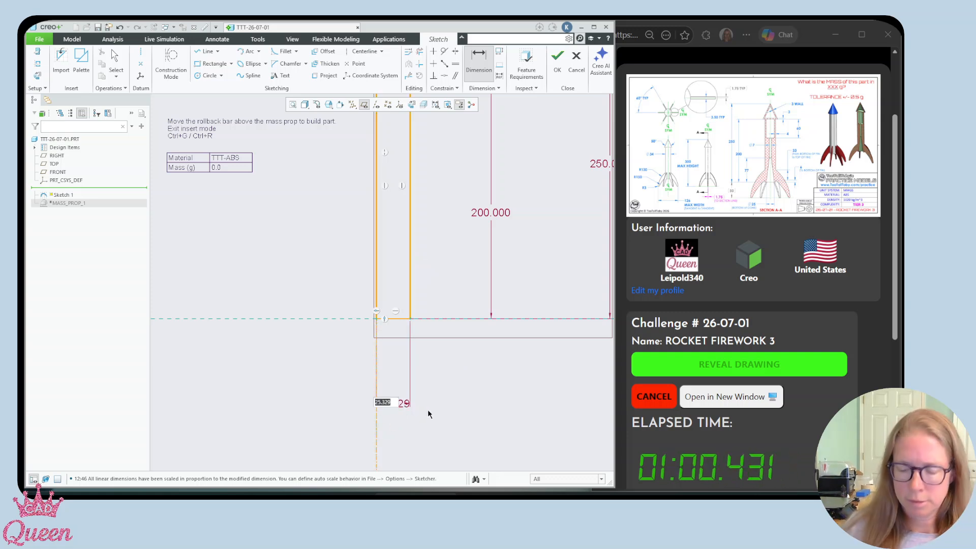
click(394, 407)
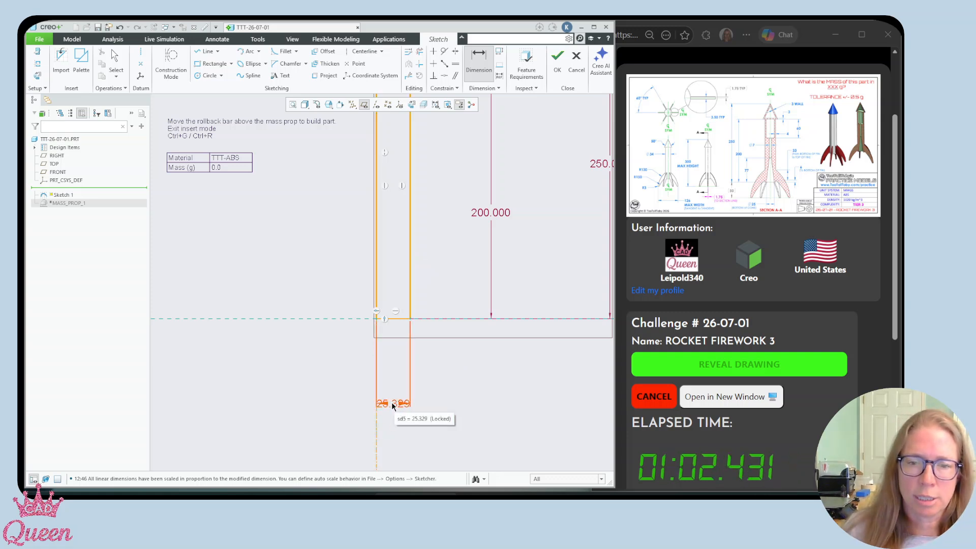
- Convert the body's centerline dimension to a diameter and set it to 34 mm
right_click(395, 407)
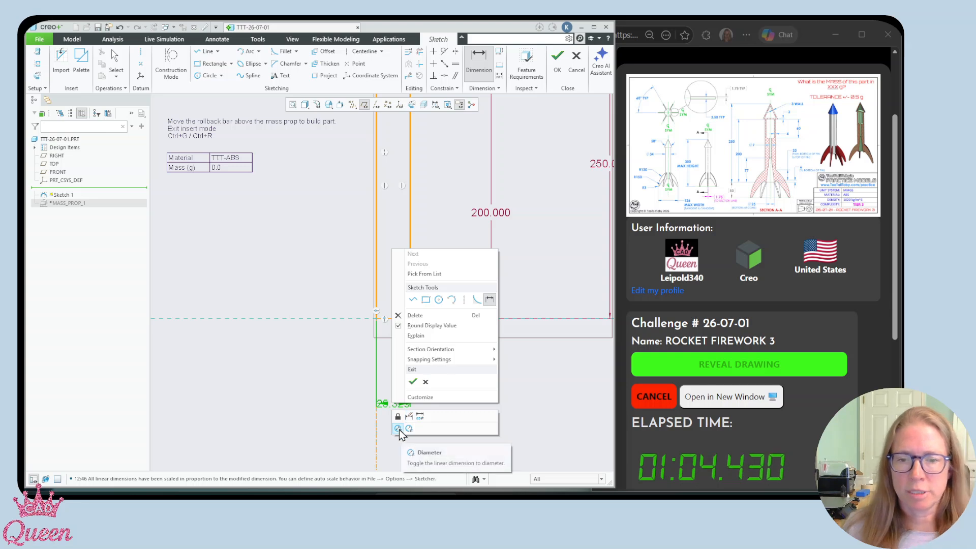
click(398, 428)
double_click(405, 404)
text(3)
key(Return)
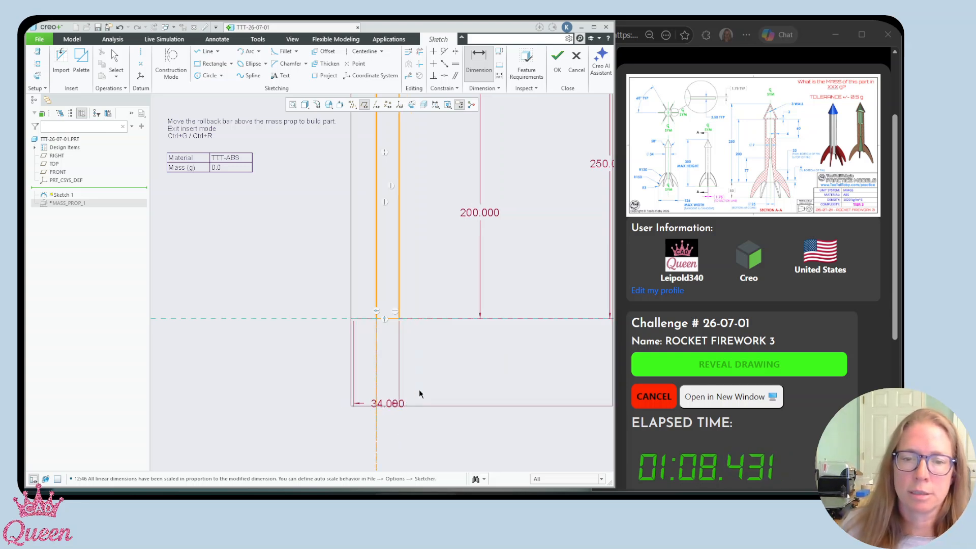
- Dimension the nose triangle's base width, set it to 50/2 (25 mm), and finish the sketch
scroll(475, 374, up, 1)
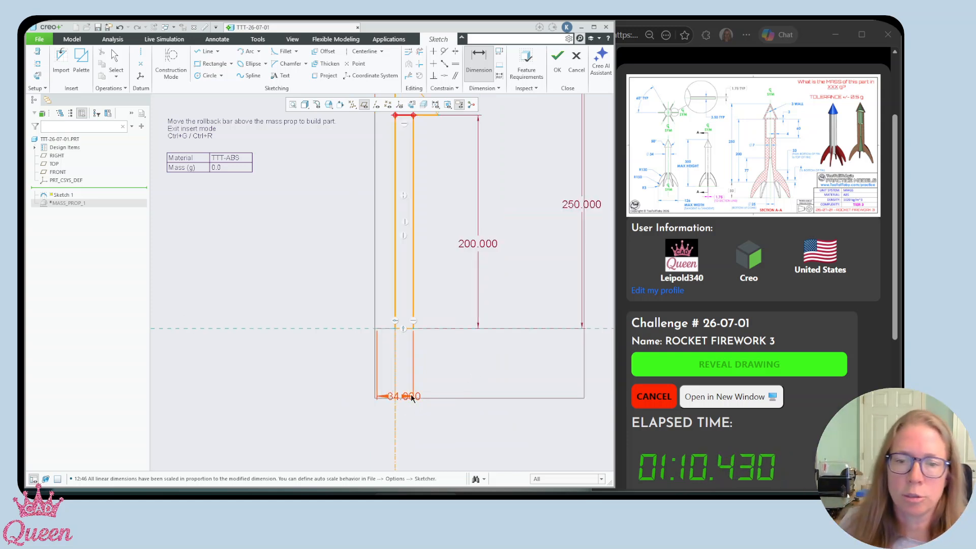
scroll(421, 381, up, 1)
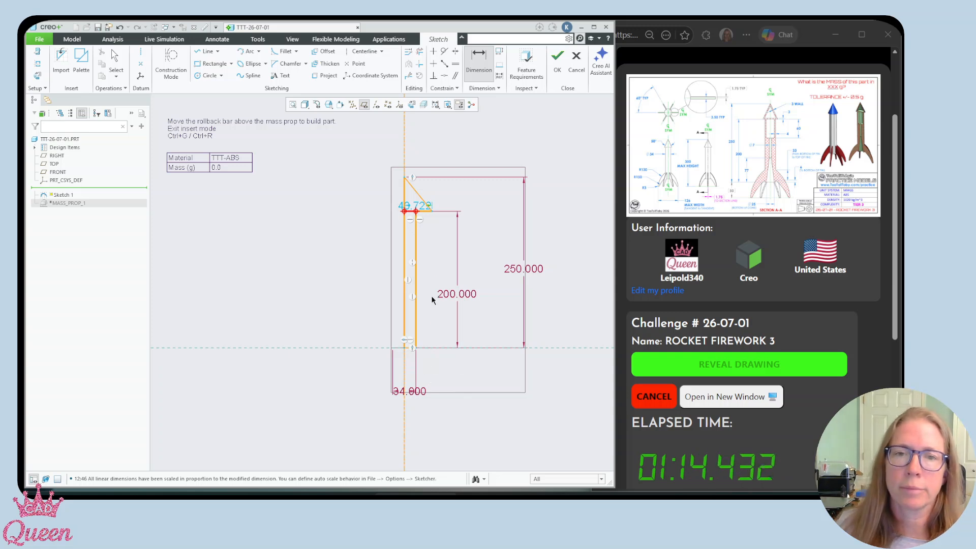
scroll(425, 216, down, 1)
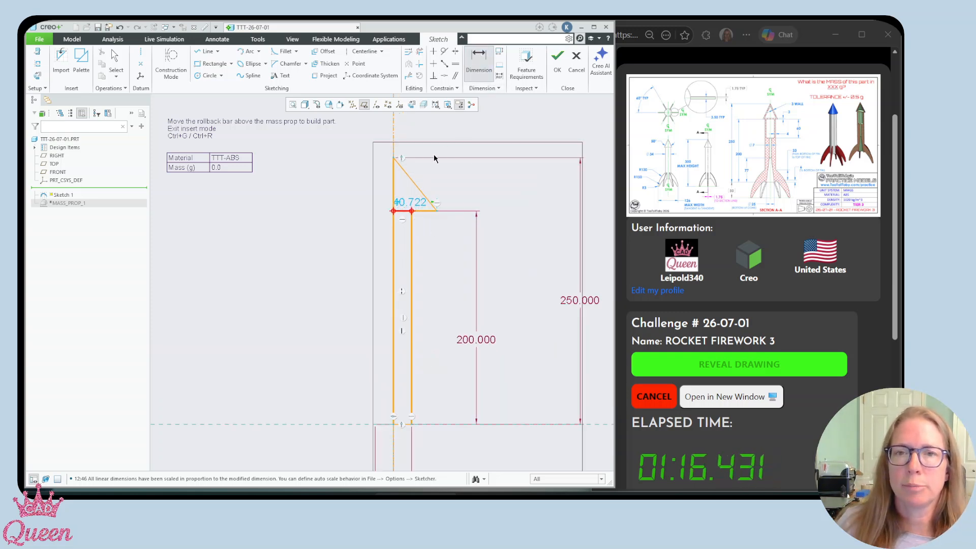
click(412, 181)
click(394, 187)
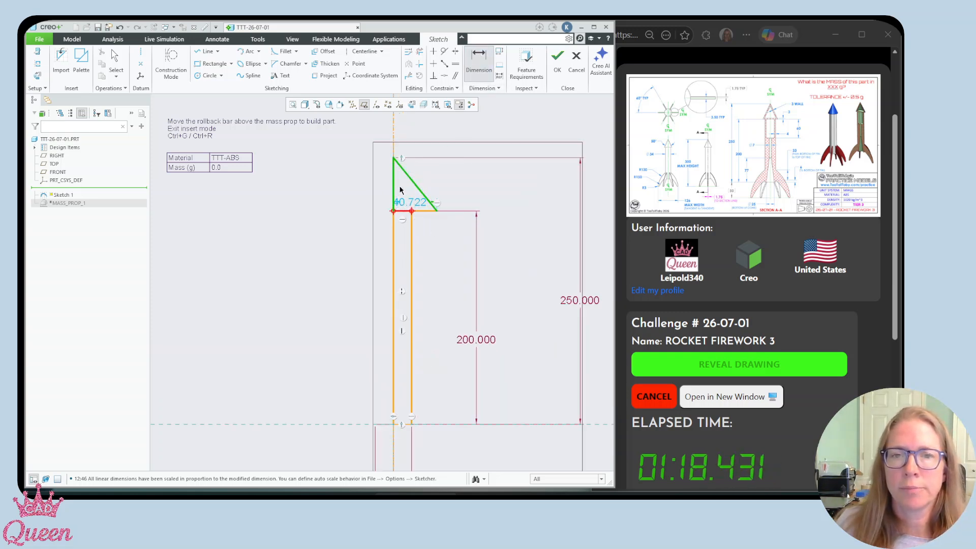
middle_click(401, 187)
text(50/2)
key(Return)
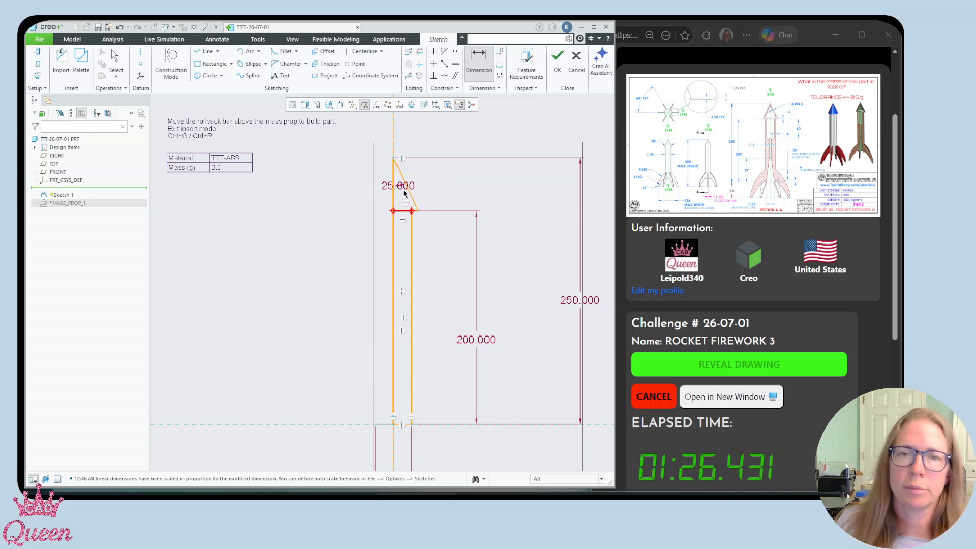
click(558, 57)
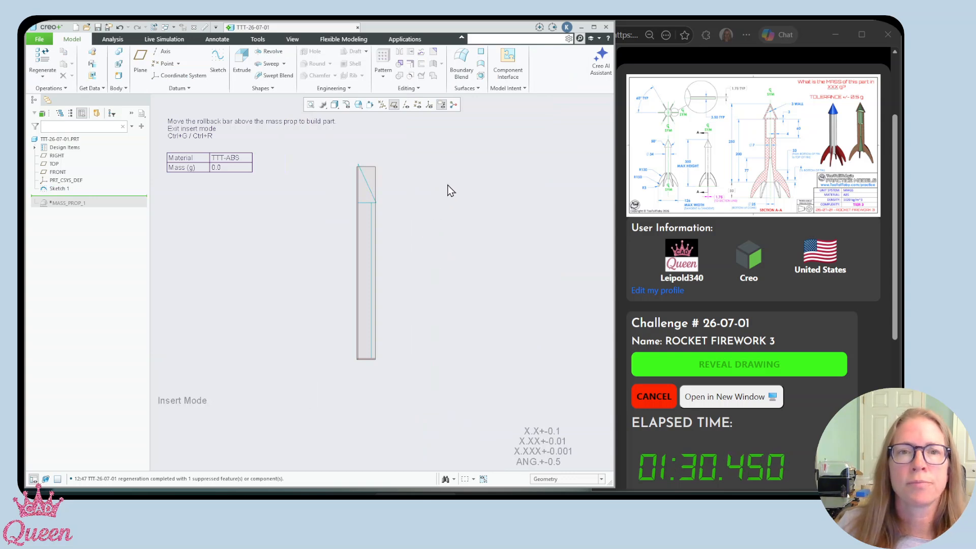
- Limit selection to sketch regions and revolve the nose triangle as a 360° solid about its vertical centerline edge
click(559, 480)
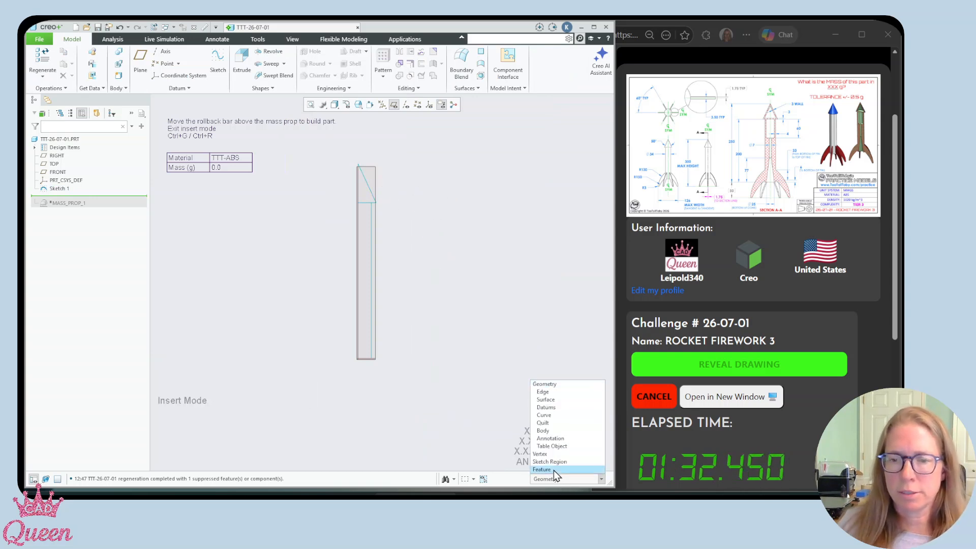
click(465, 387)
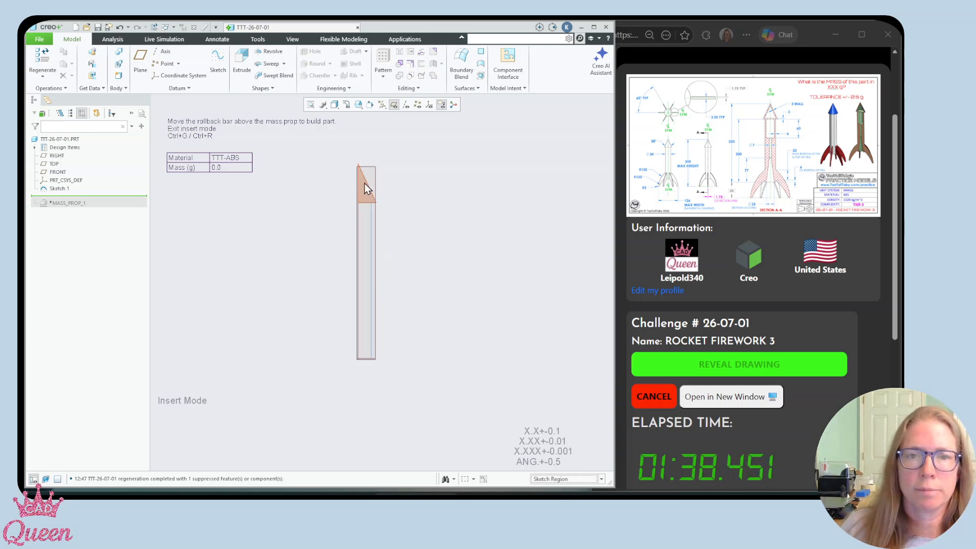
click(367, 196)
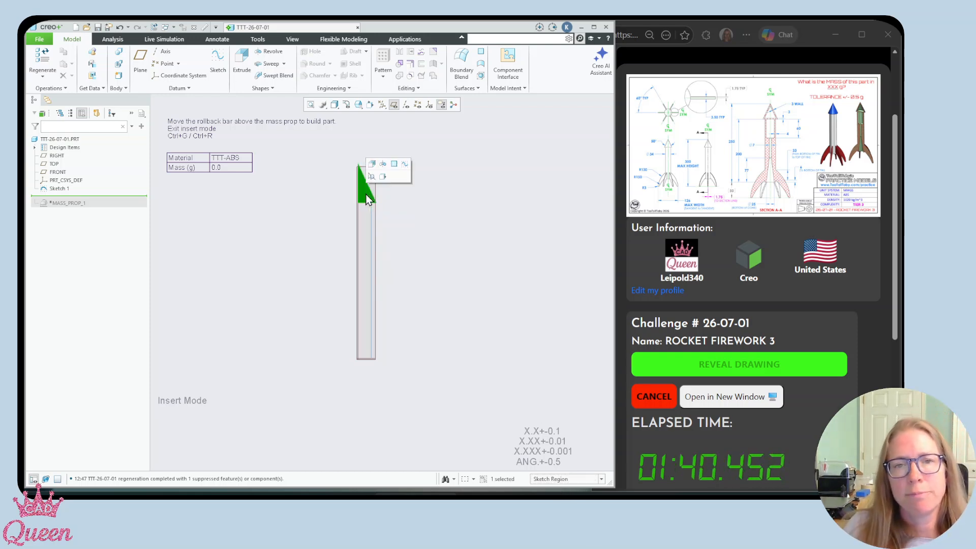
click(382, 164)
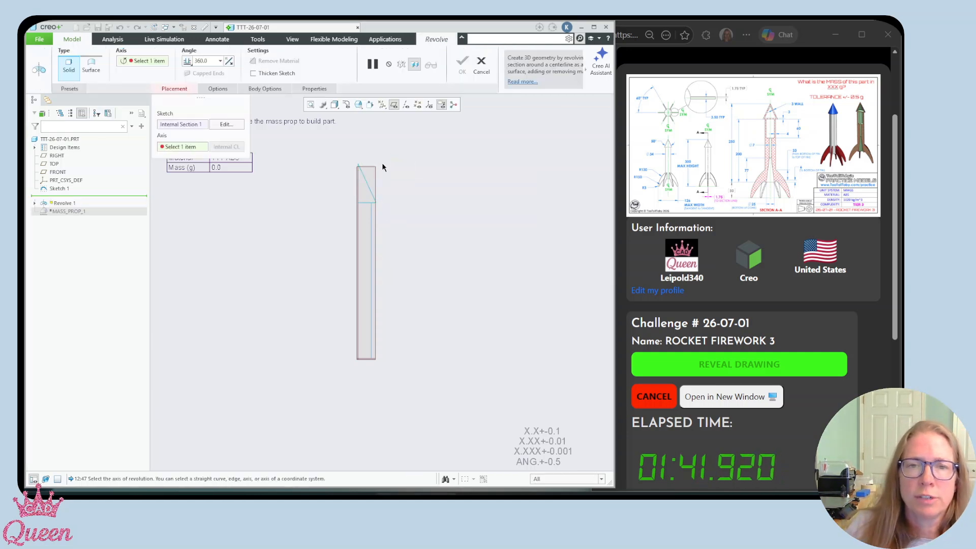
click(357, 186)
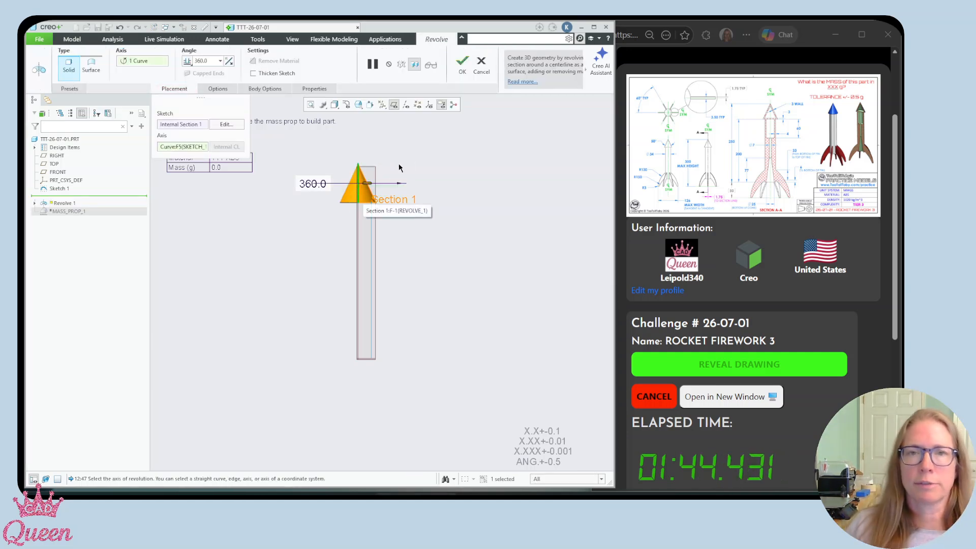
click(461, 65)
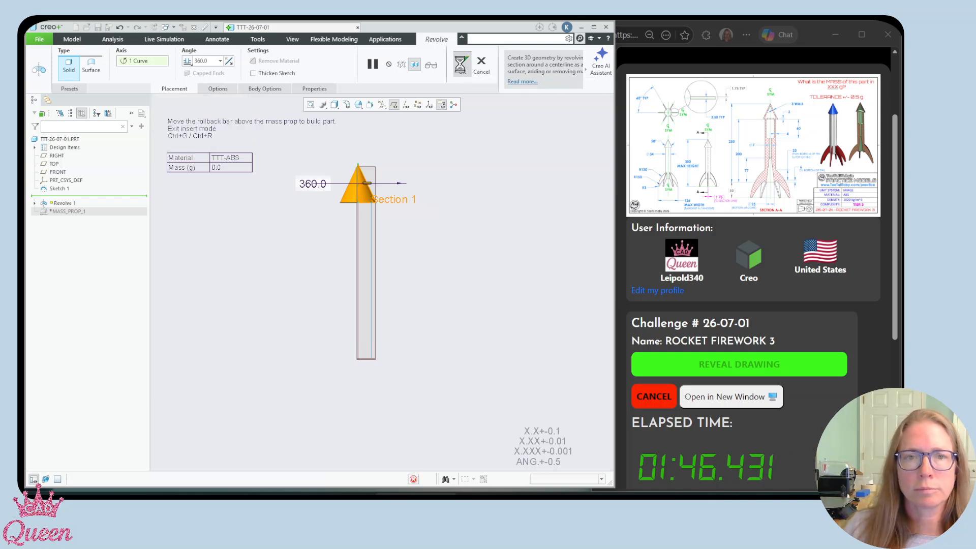
- Revolve the rectangular body region 360° about the vertical centerline as a new, separate body
click(367, 252)
click(385, 221)
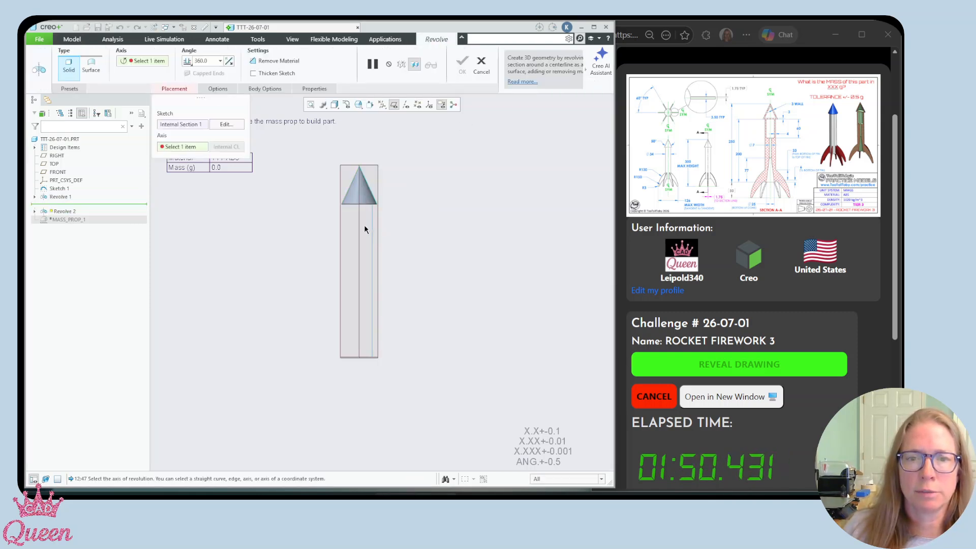
click(266, 90)
click(277, 123)
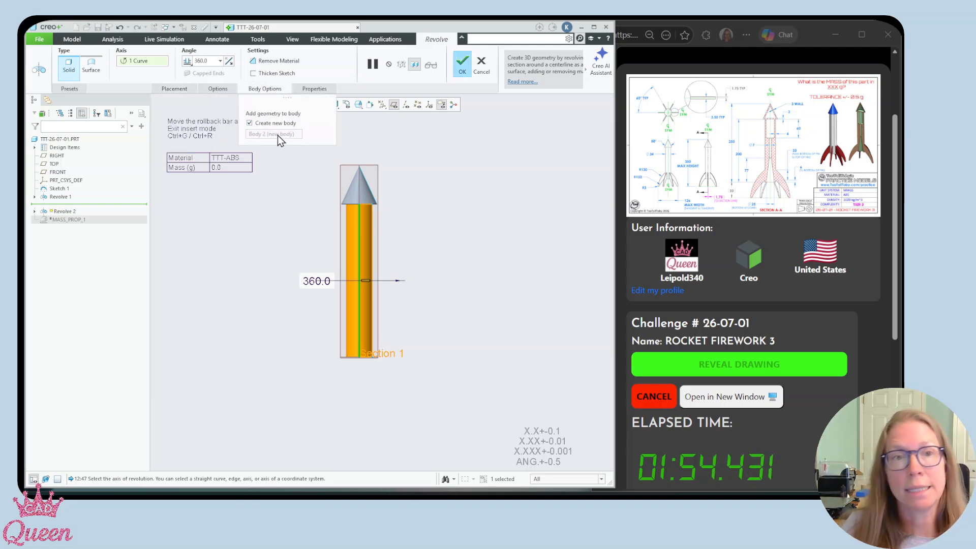
click(462, 66)
click(431, 228)
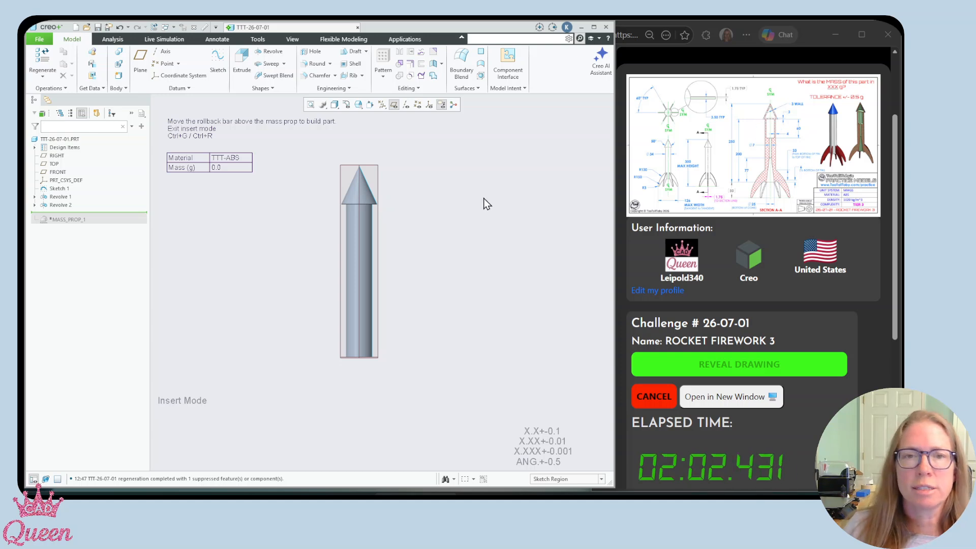
- Shell only the nose cone body with a 3 mm wall thickness, without removing any surface
click(351, 63)
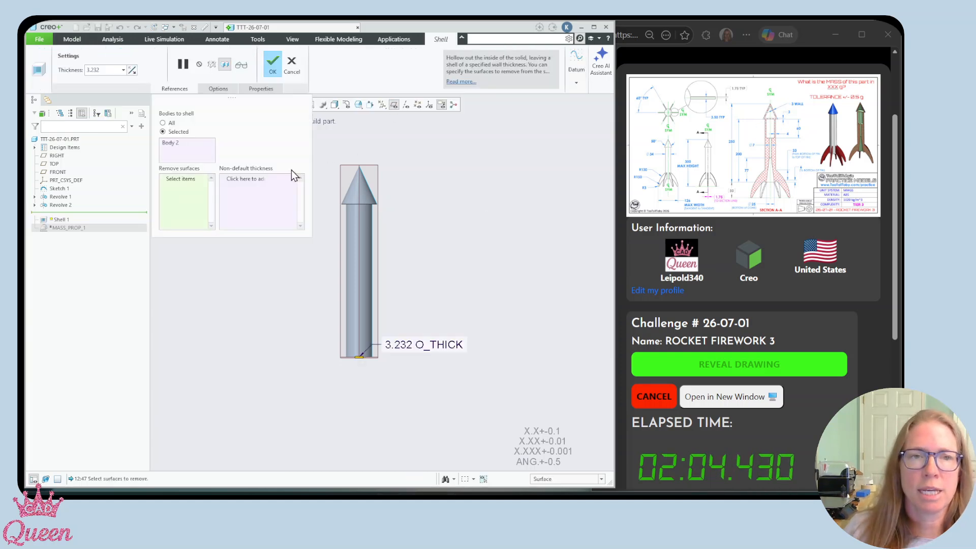
click(366, 203)
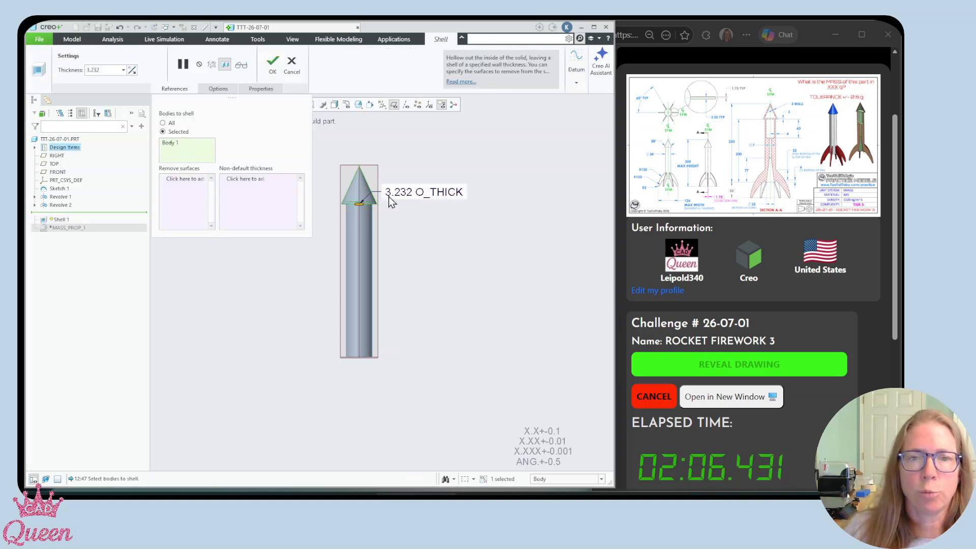
double_click(107, 68)
text(3)
key(Return)
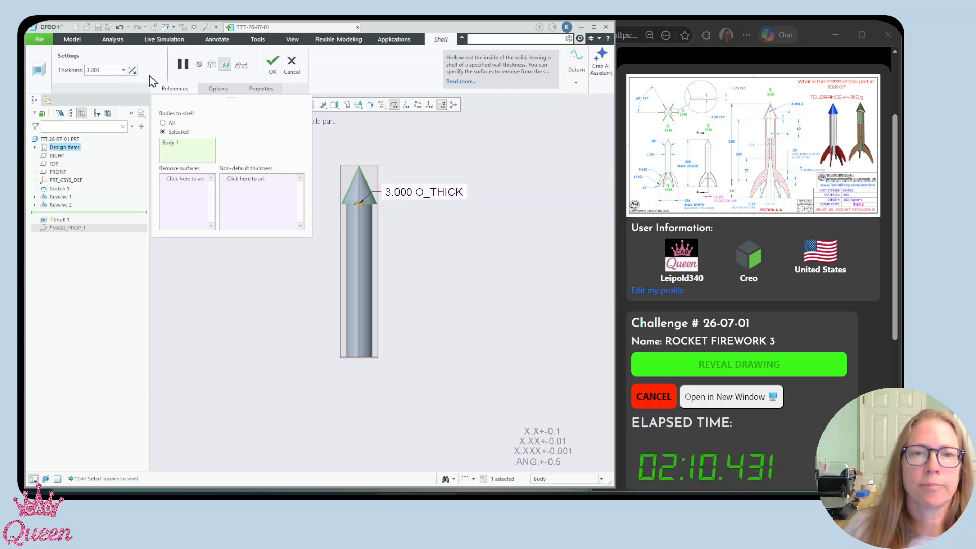
scroll(356, 172, up, 2)
scroll(356, 169, up, 2)
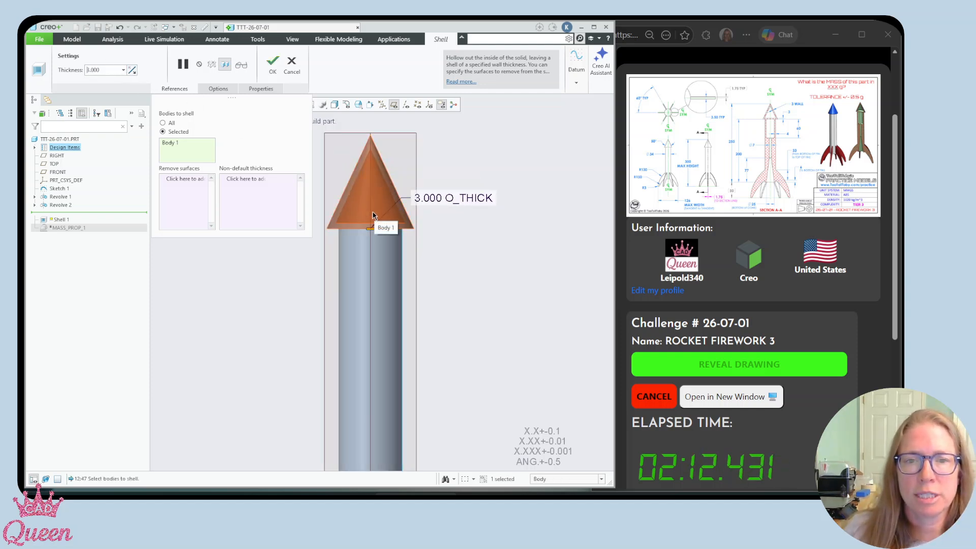
scroll(369, 244, down, 3)
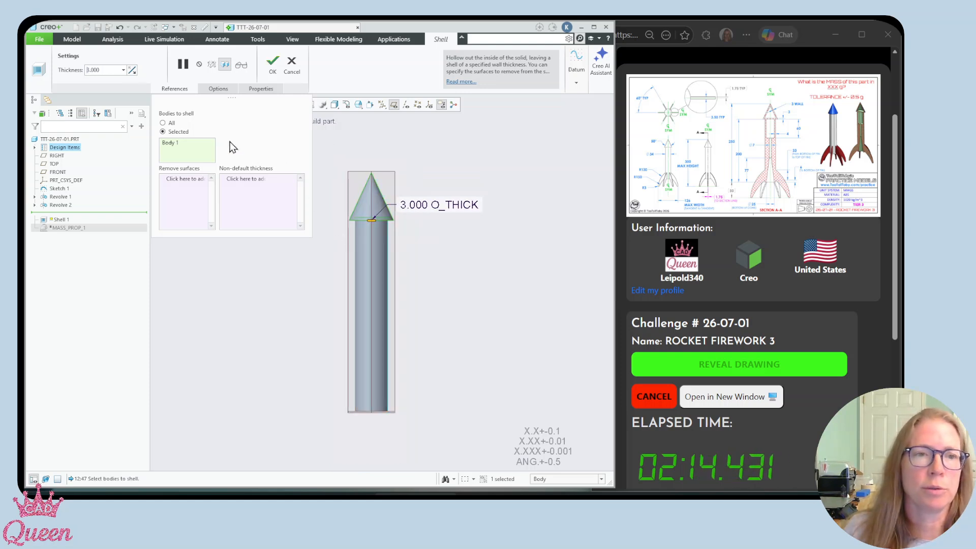
click(170, 123)
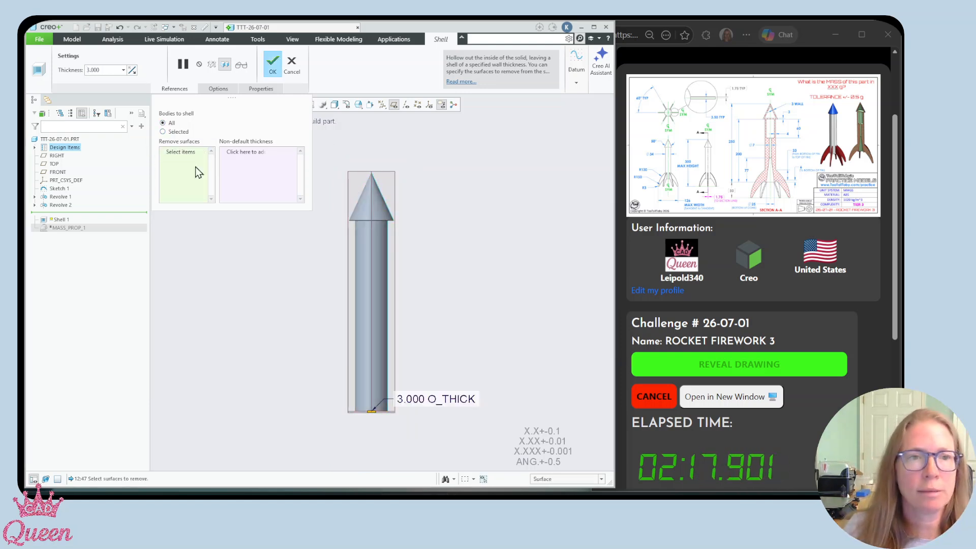
click(176, 132)
click(274, 64)
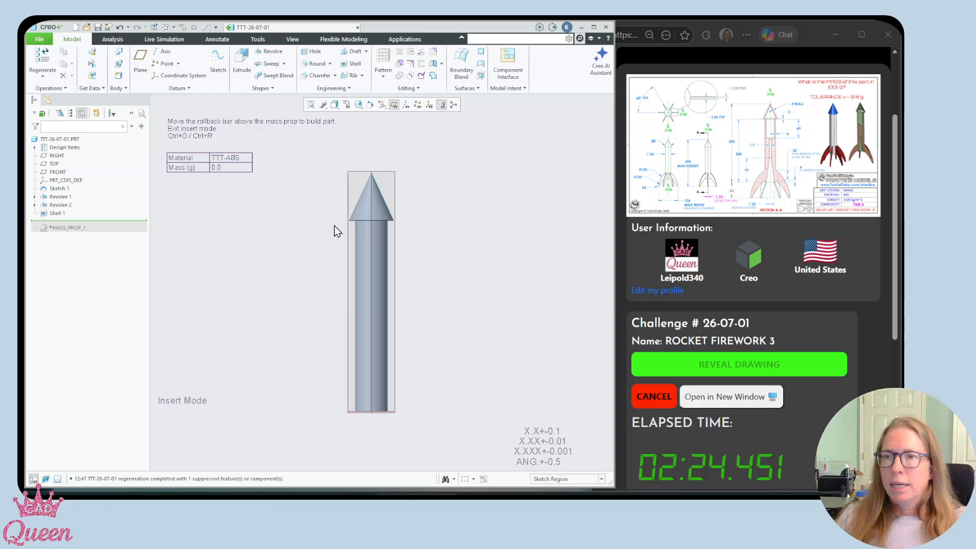
- Start a revolve sketch on the FRONT plane and place a vertical centerline along the rocket's axis
click(269, 51)
click(394, 191)
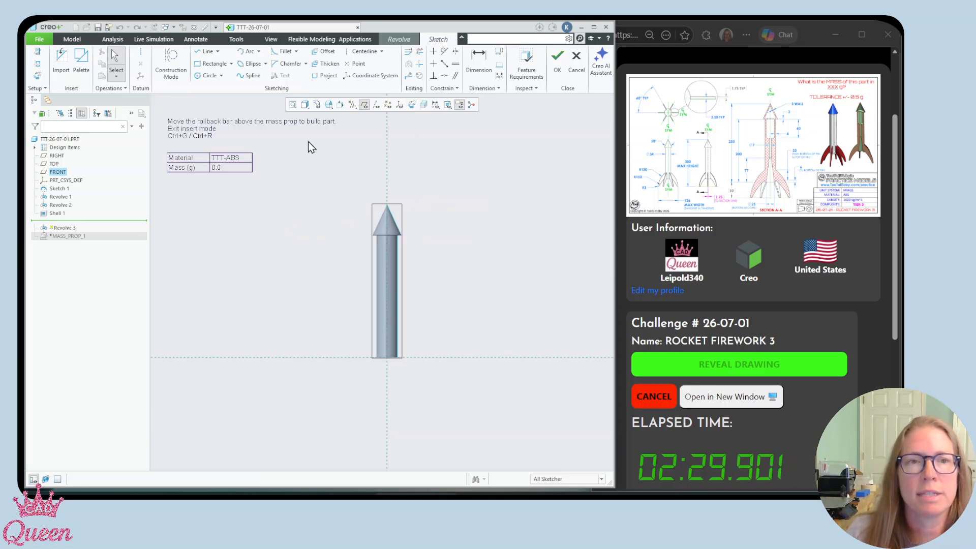
click(140, 51)
click(388, 174)
click(386, 233)
middle_click(448, 252)
scroll(425, 239, up, 2)
click(278, 207)
- Sketch the upper bore half-profile with lines up the axis to the nose base, outward, down inside the body wall, and inward to a step
click(205, 52)
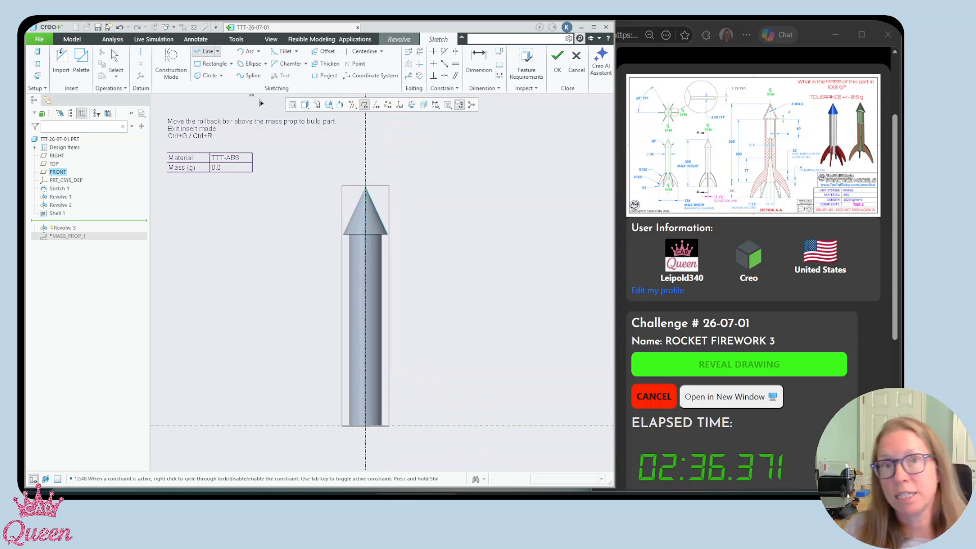
click(366, 426)
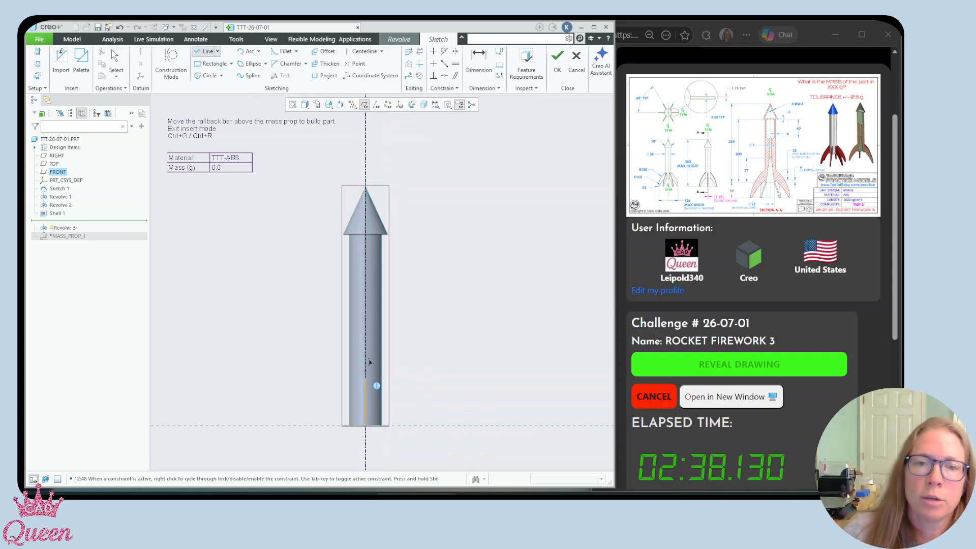
click(365, 236)
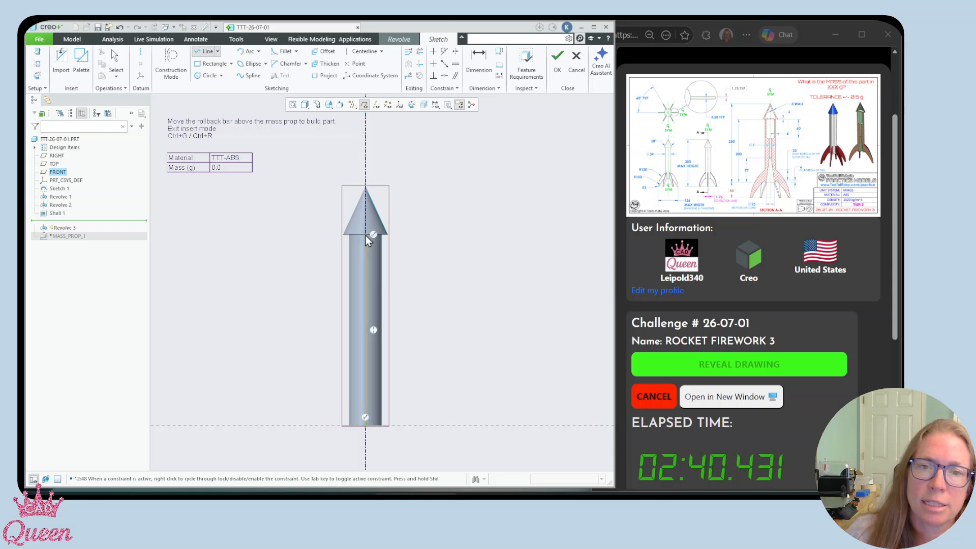
scroll(374, 235, down, 2)
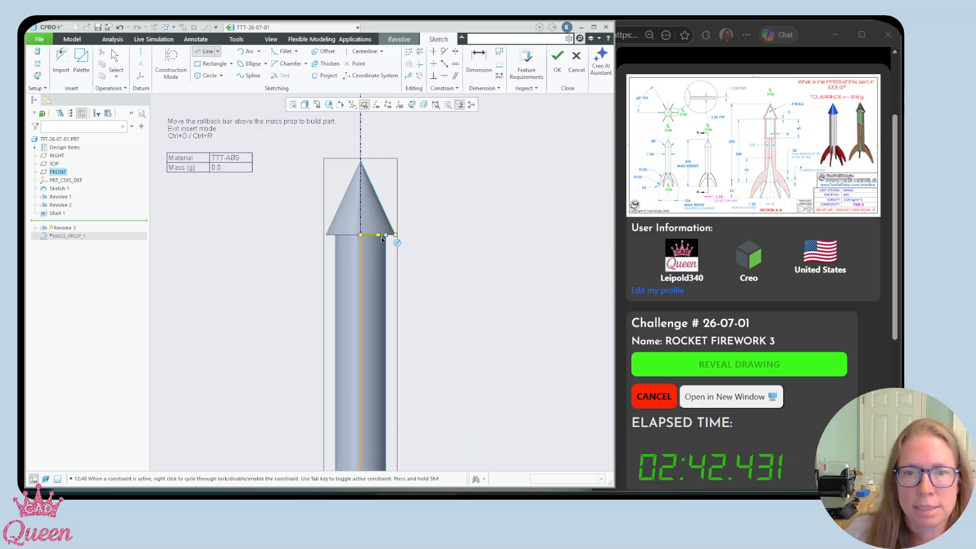
scroll(382, 237, down, 1)
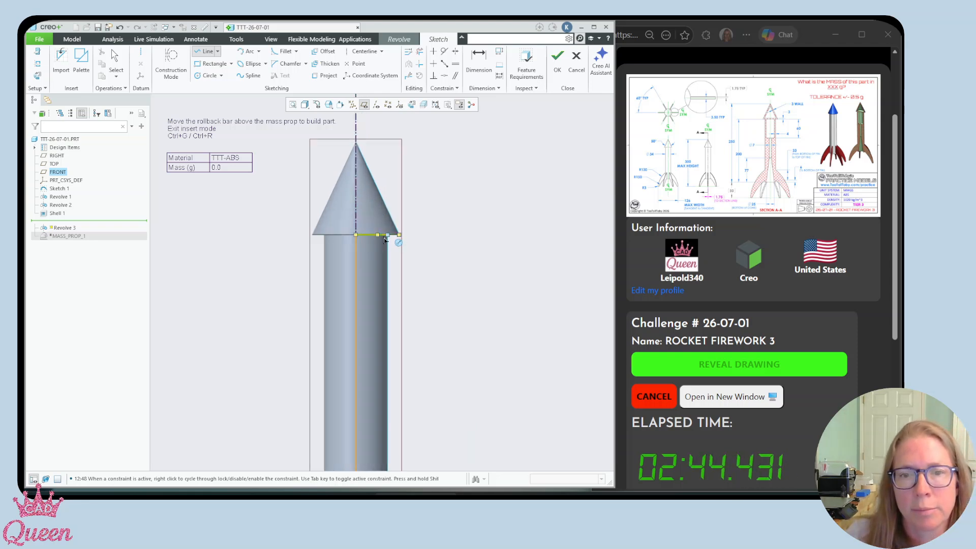
scroll(382, 238, down, 2)
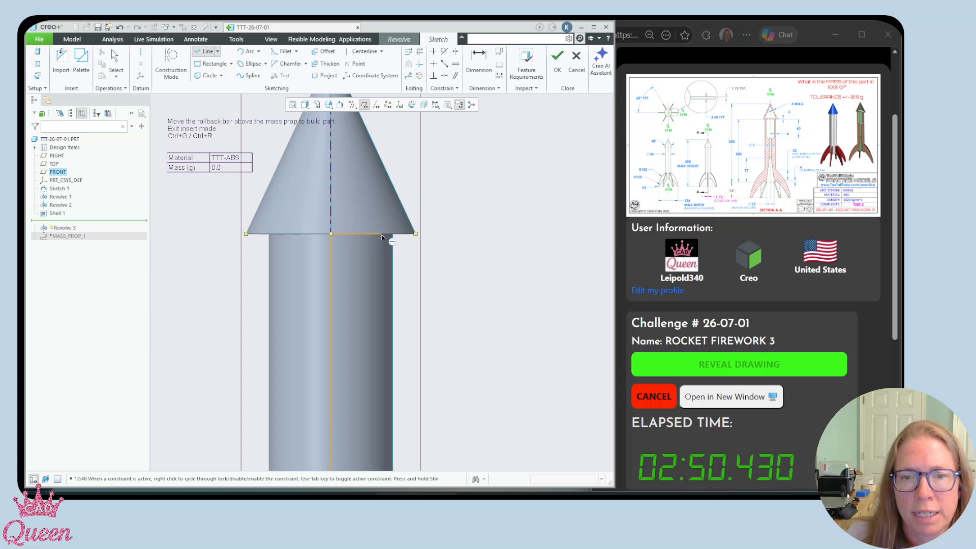
scroll(380, 255, up, 2)
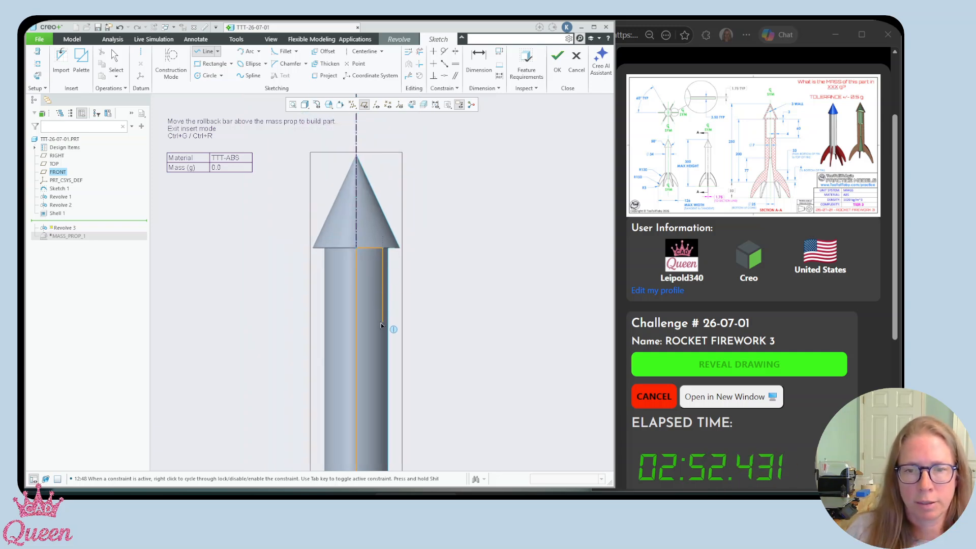
click(383, 354)
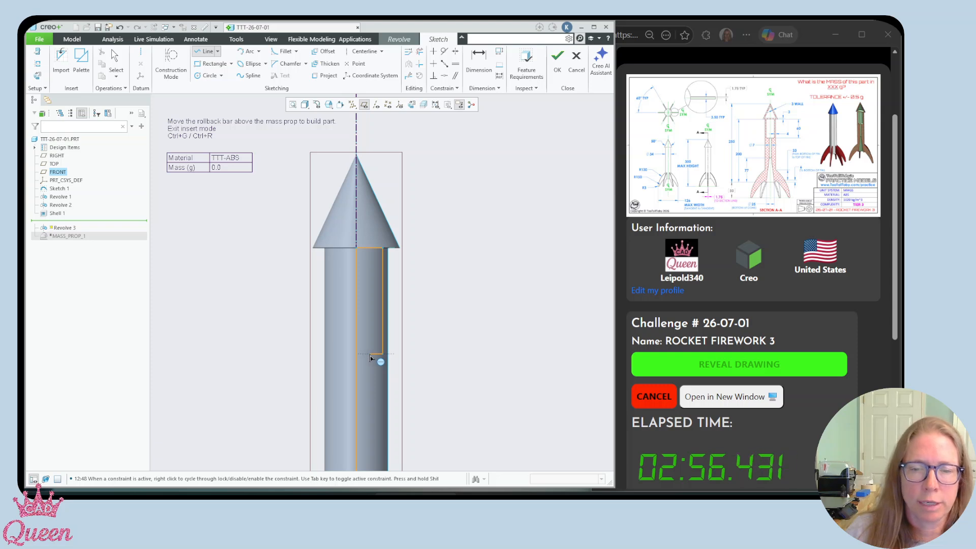
click(367, 354)
- Continue the bore profile down from the step, flare it outward to the body's base, and close it on the centerline
scroll(367, 377, up, 2)
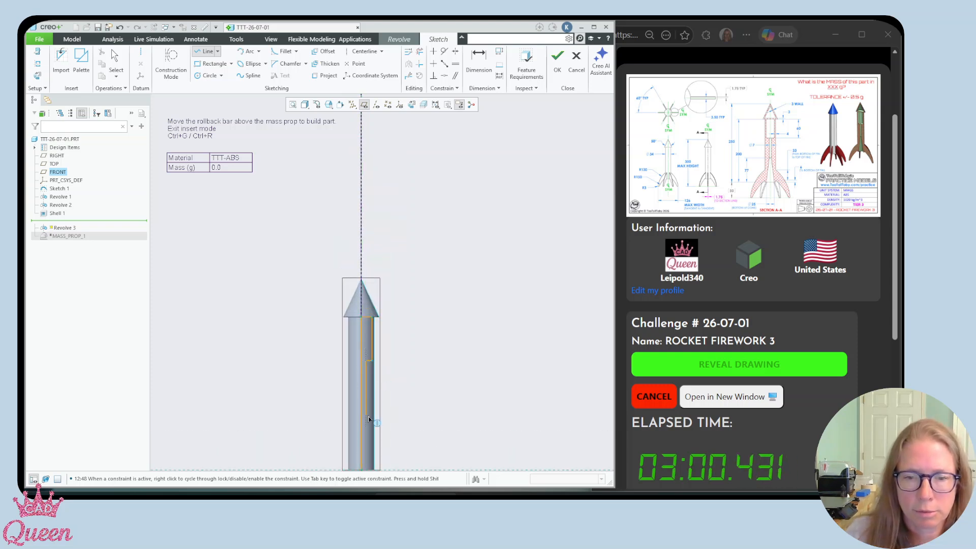
scroll(379, 447, up, 1)
scroll(381, 450, down, 4)
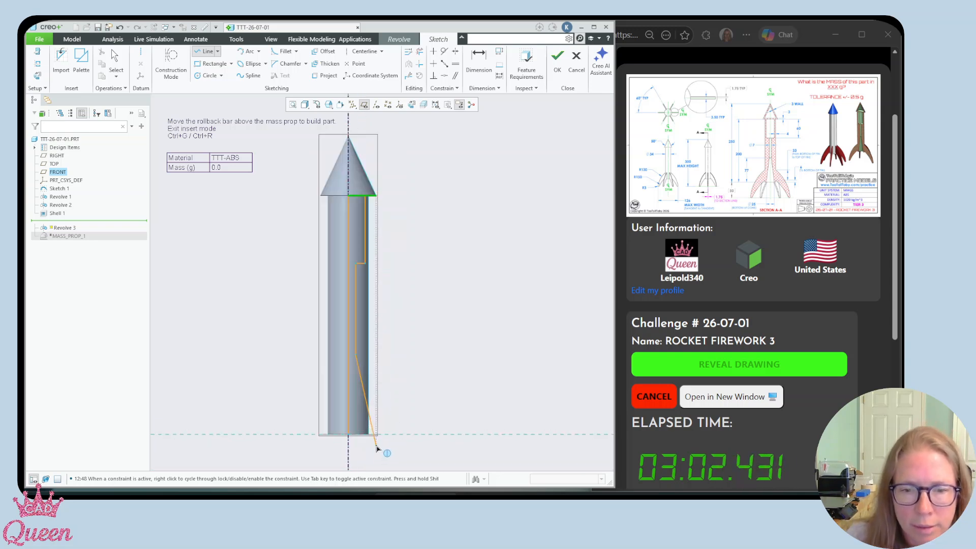
scroll(360, 432, down, 2)
click(361, 433)
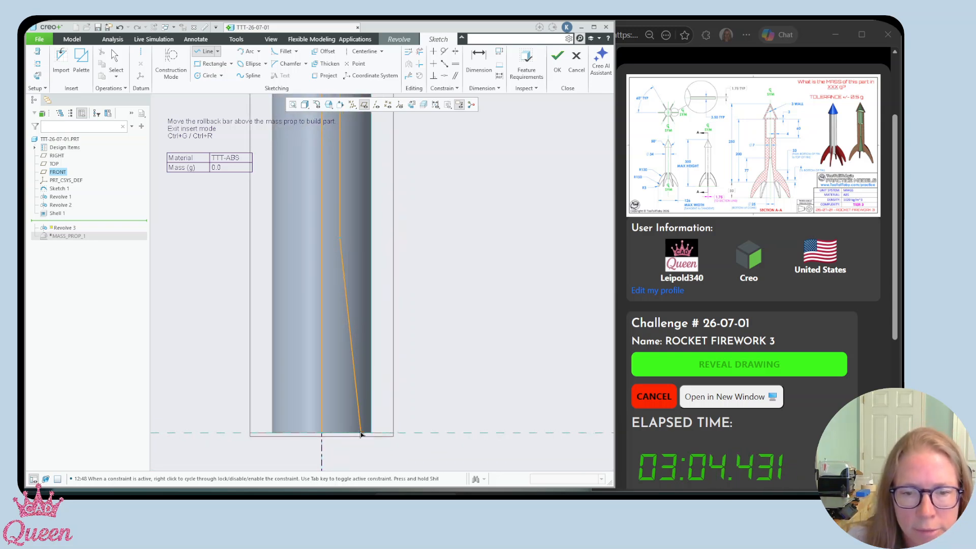
click(321, 433)
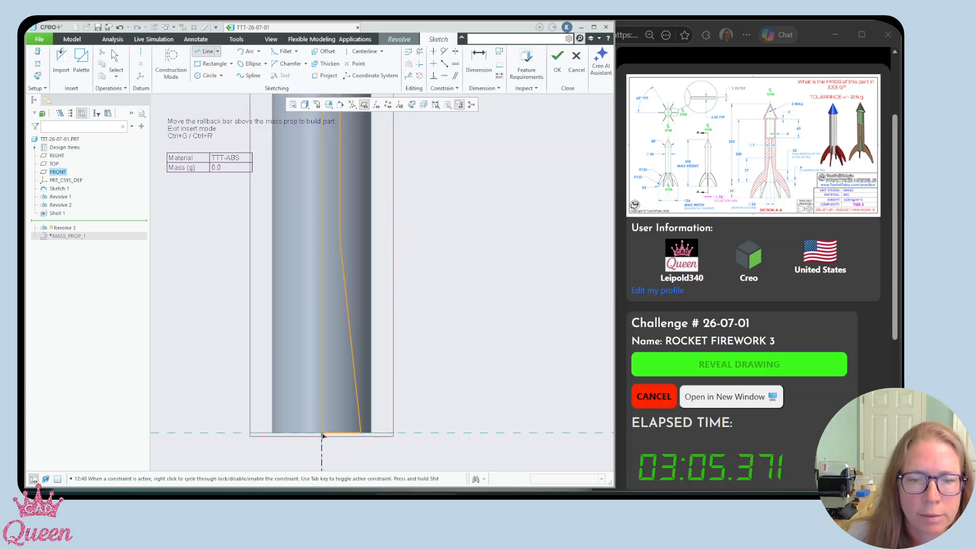
middle_click(370, 453)
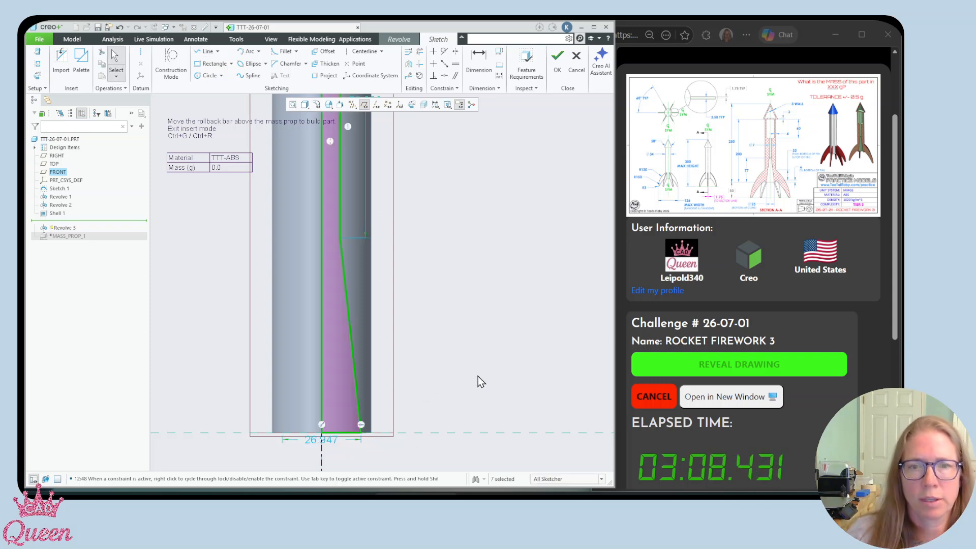
- Set the bore profile's diameter at the rocket's base to 25 mm
click(335, 440)
double_click(325, 440)
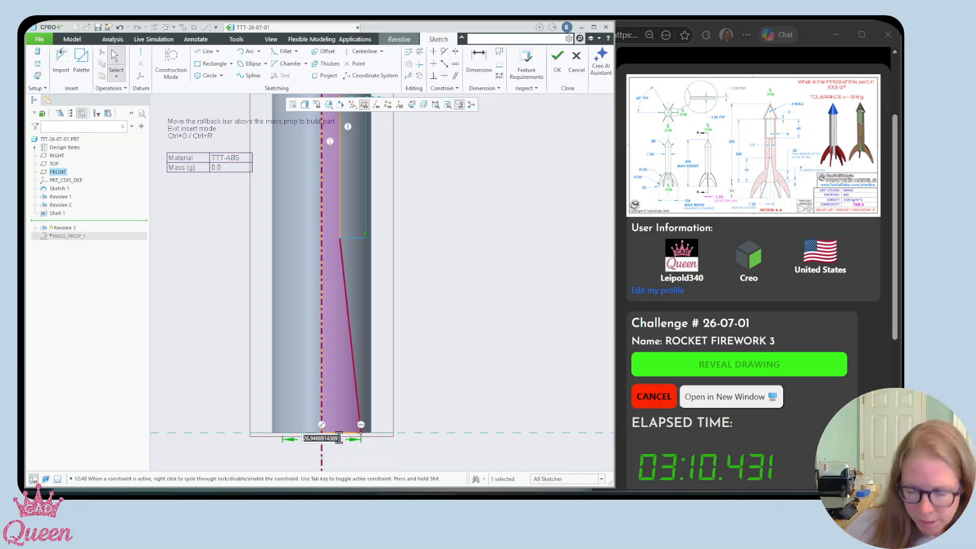
text(25)
key(Return)
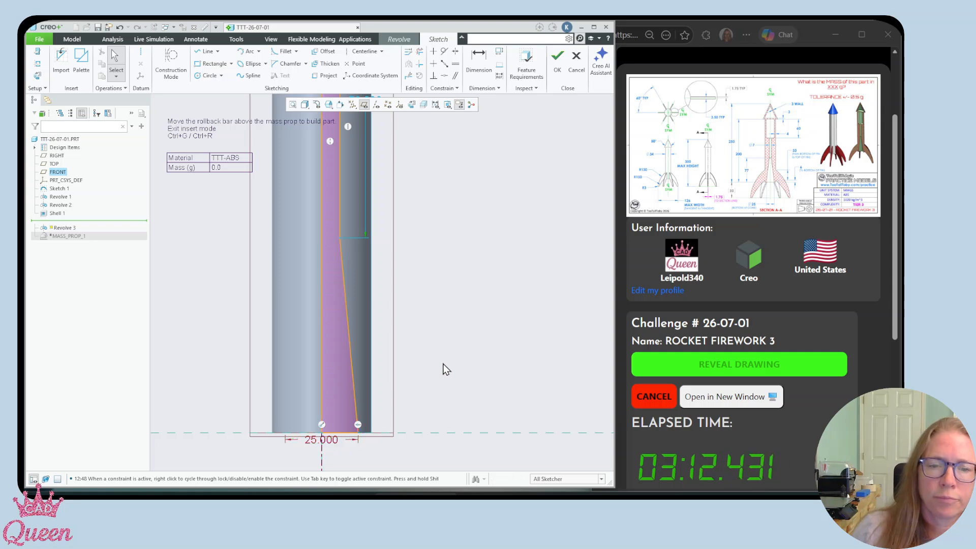
- Set the upper bore section's length to 60 mm and the narrow section's diameter to 7 mm
scroll(455, 395, down, 2)
double_click(441, 197)
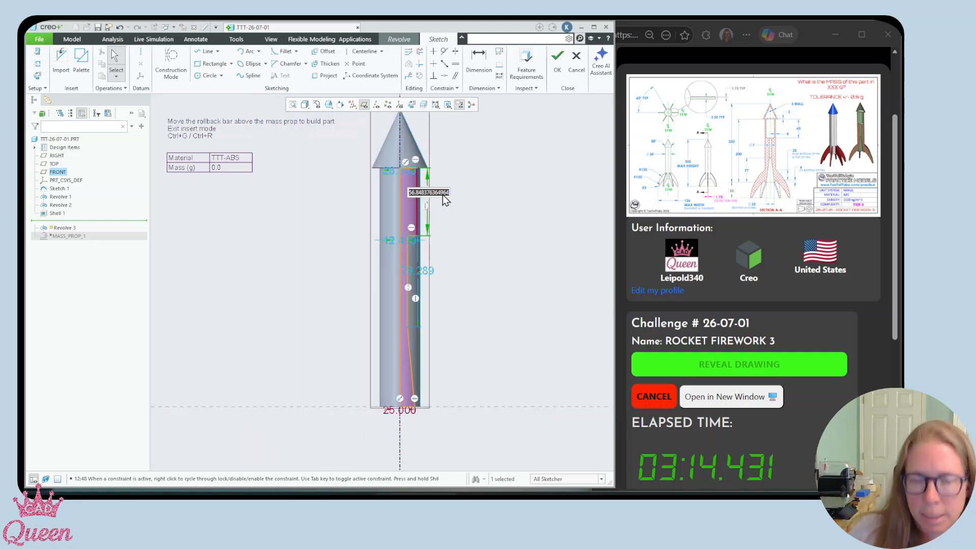
text(60)
key(Return)
double_click(395, 246)
text(7)
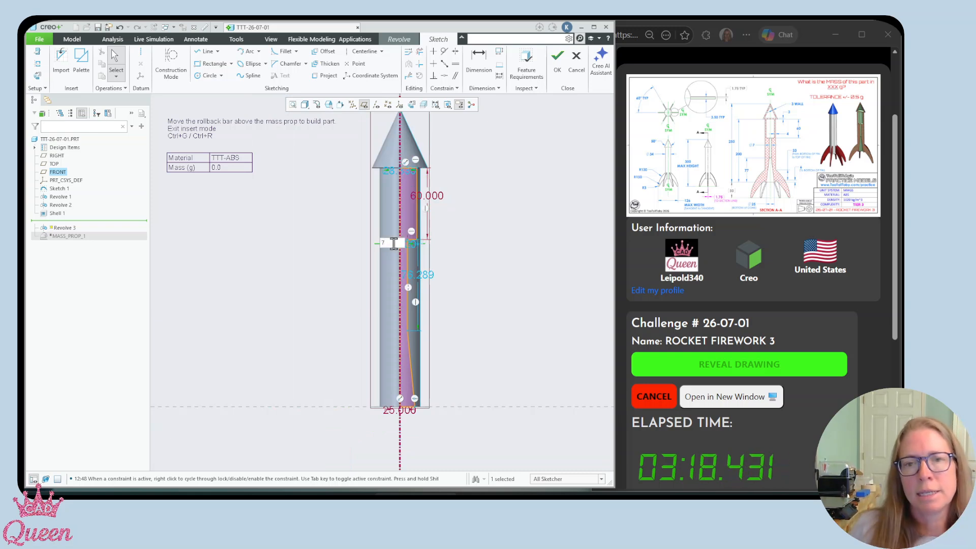
key(Return)
click(498, 250)
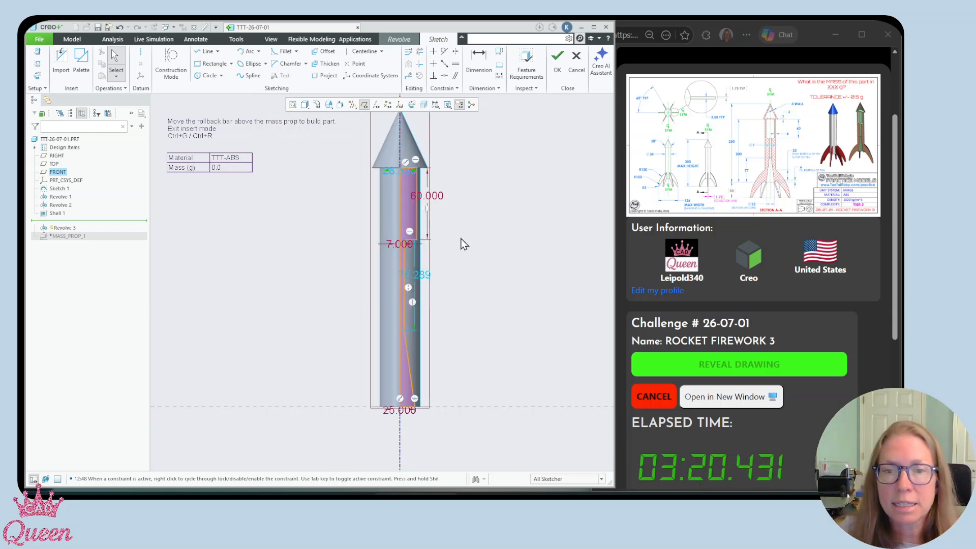
- Dimension the bore's flared section at 77 mm above the rocket's base
key(d)
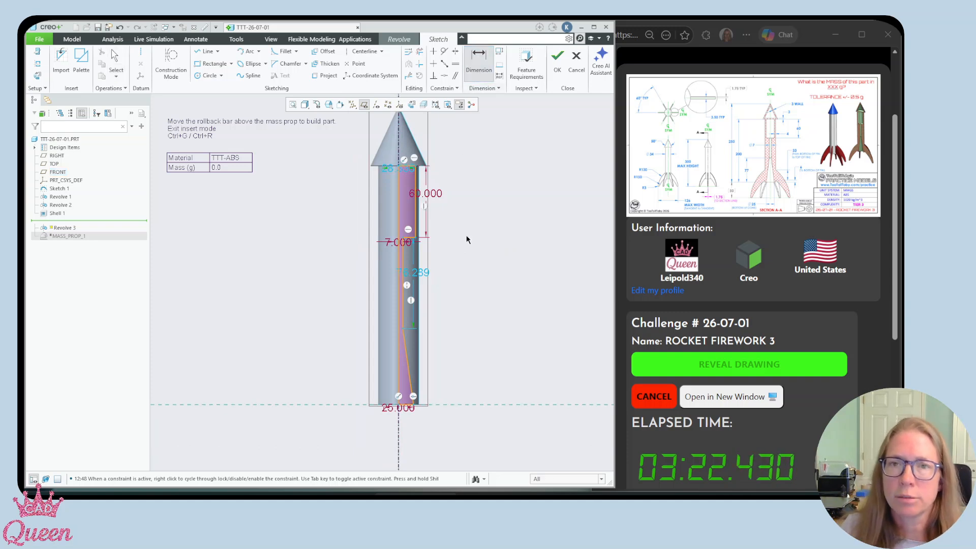
click(444, 404)
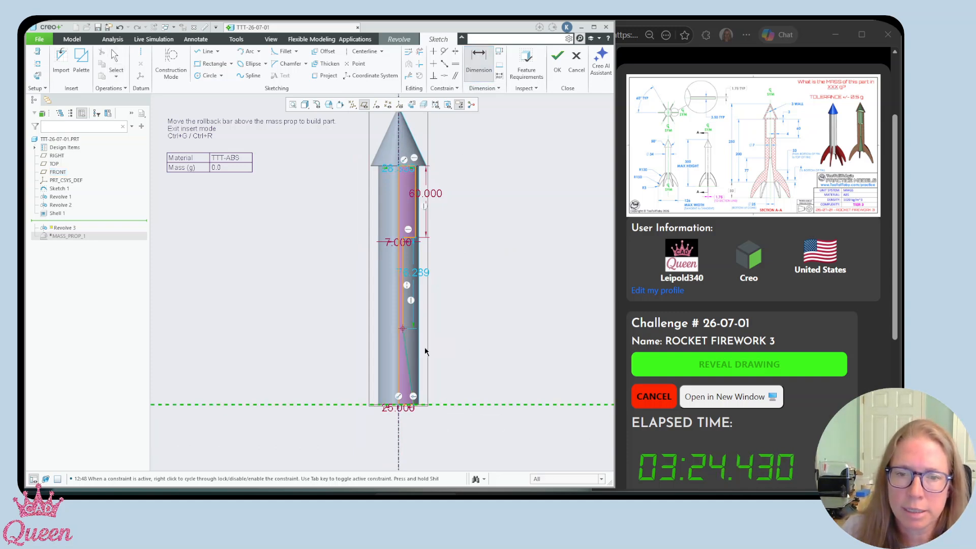
middle_click(452, 364)
text(77)
key(Return)
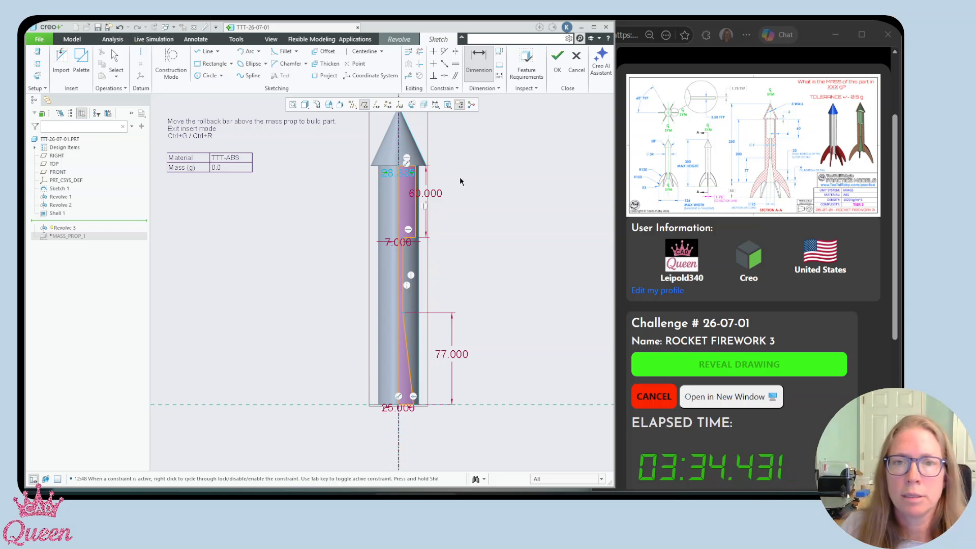
- Set the wall thickness between the upper bore's side and the body's outer surface to 4 mm
scroll(454, 166, up, 2)
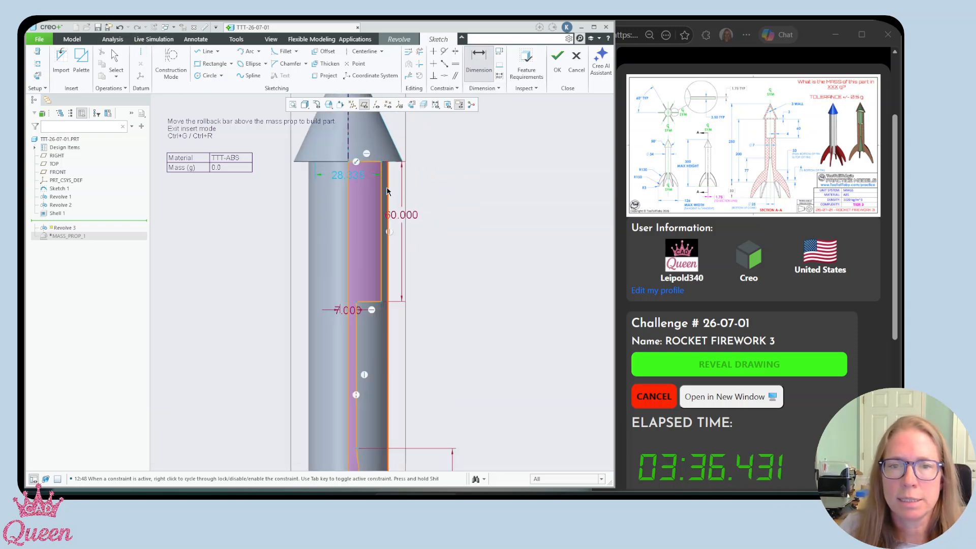
click(379, 213)
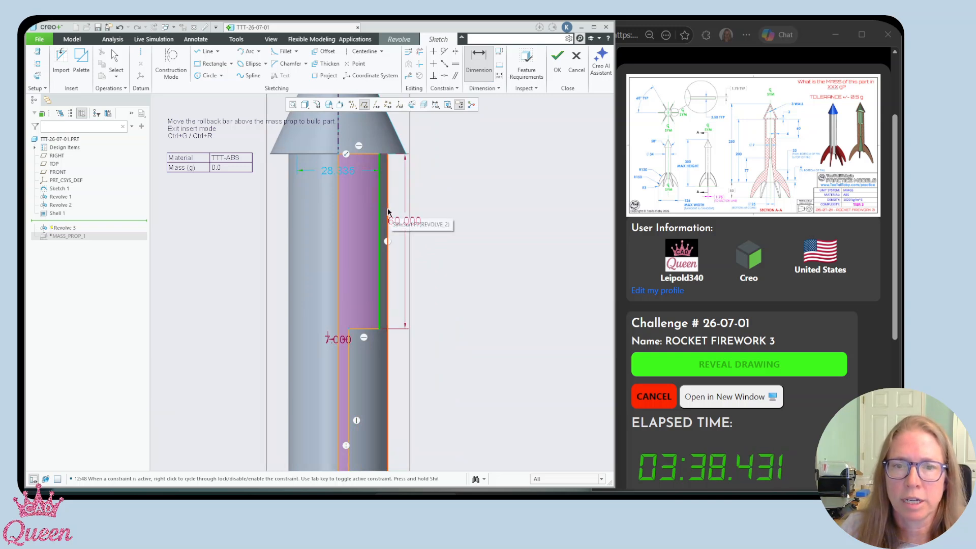
middle_click(410, 203)
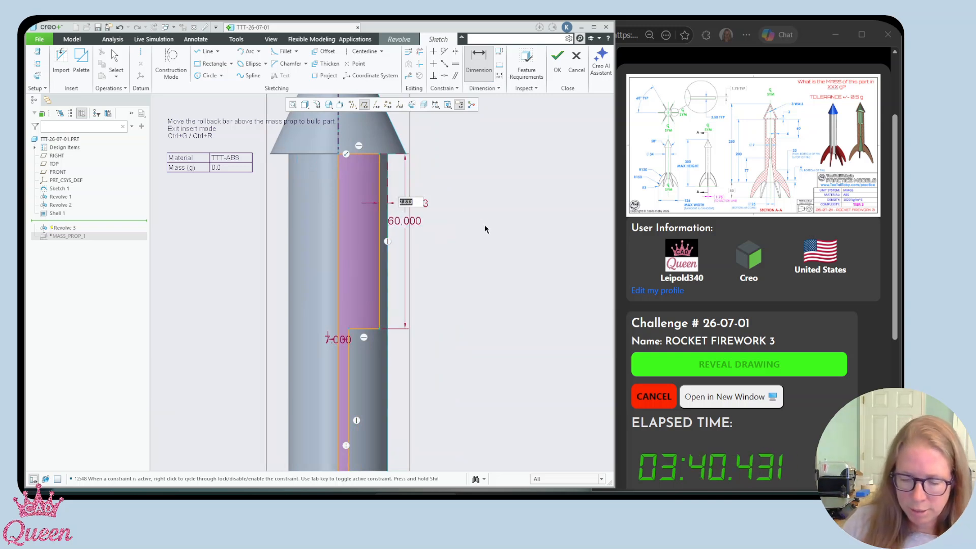
text(4)
key(Return)
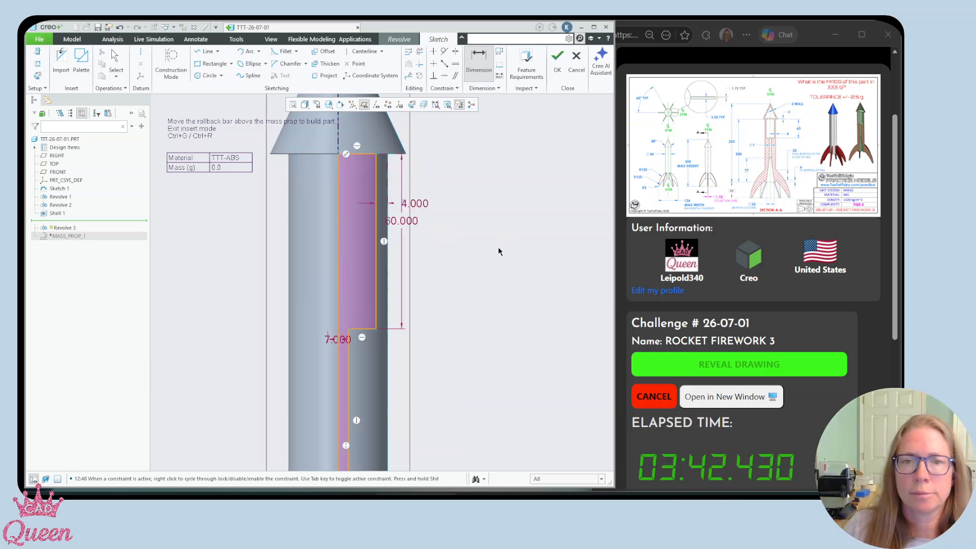
- Finish the bore sketch and complete it as a 360° revolved cut that removes material
scroll(495, 251, down, 4)
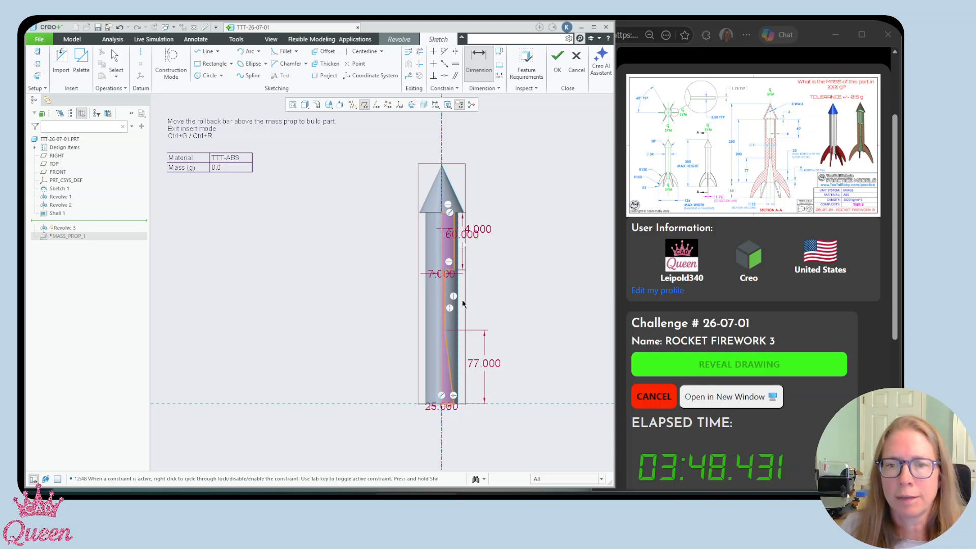
click(557, 57)
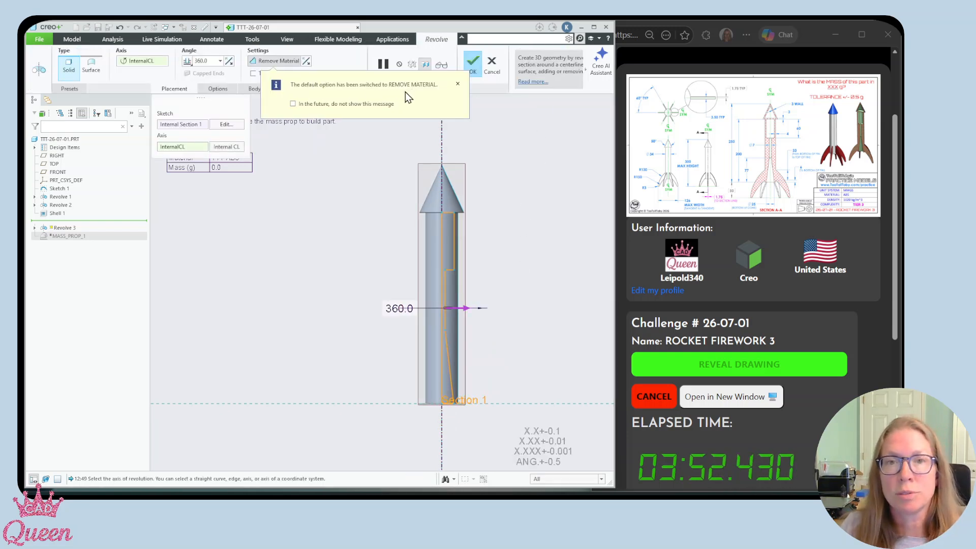
middle_drag(376, 238, 369, 248)
click(473, 61)
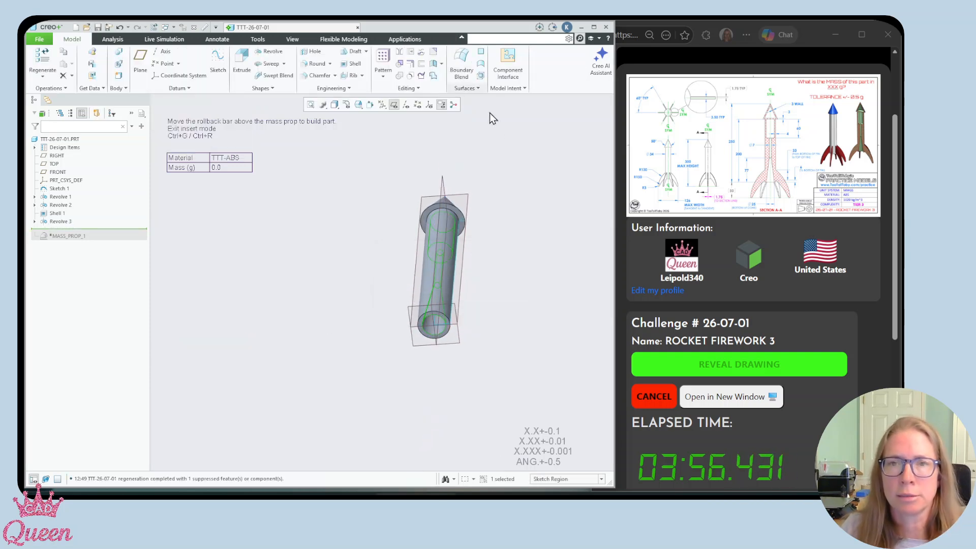
- Start an Extrude sketch on the FRONT plane and add a horizontal centerline about 70 mm below the rocket's base
key(ctrl+d)
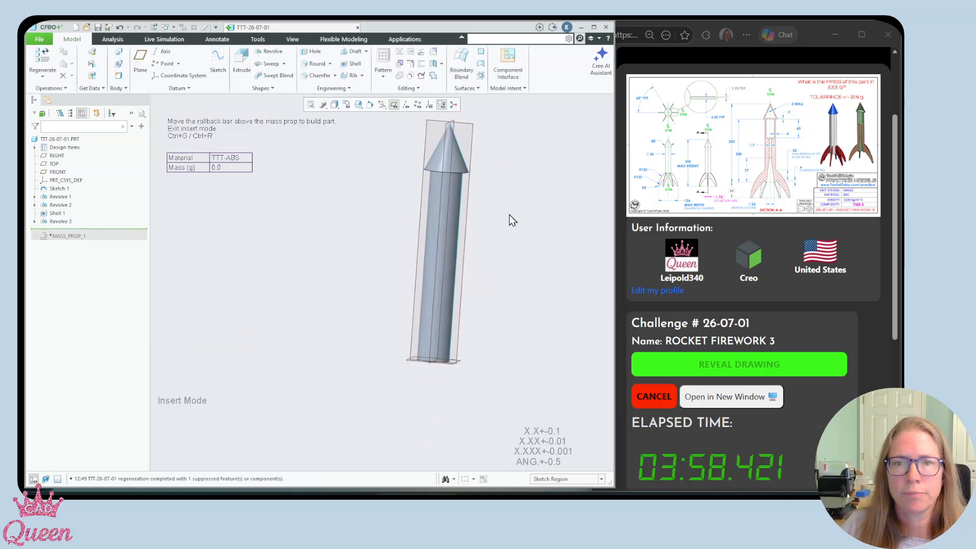
scroll(517, 119, up, 2)
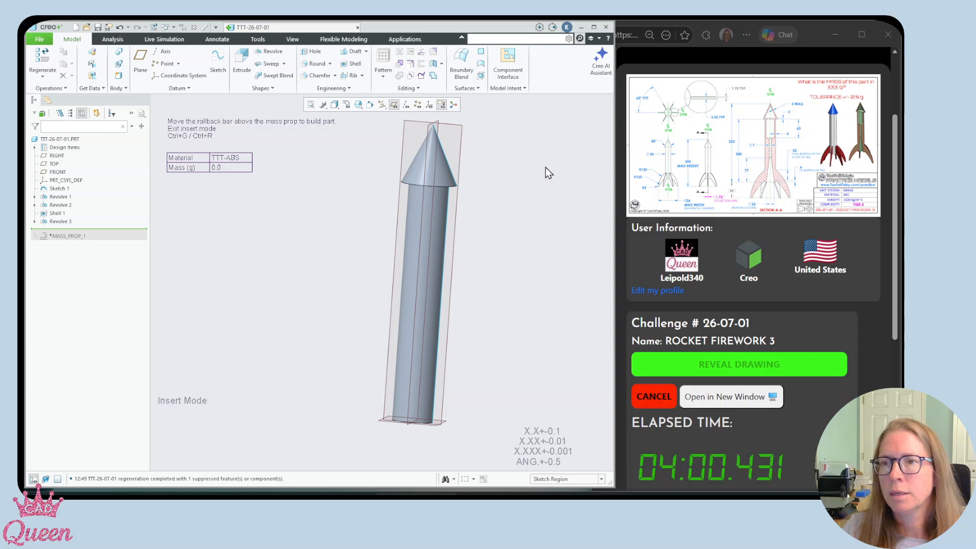
click(242, 62)
click(460, 144)
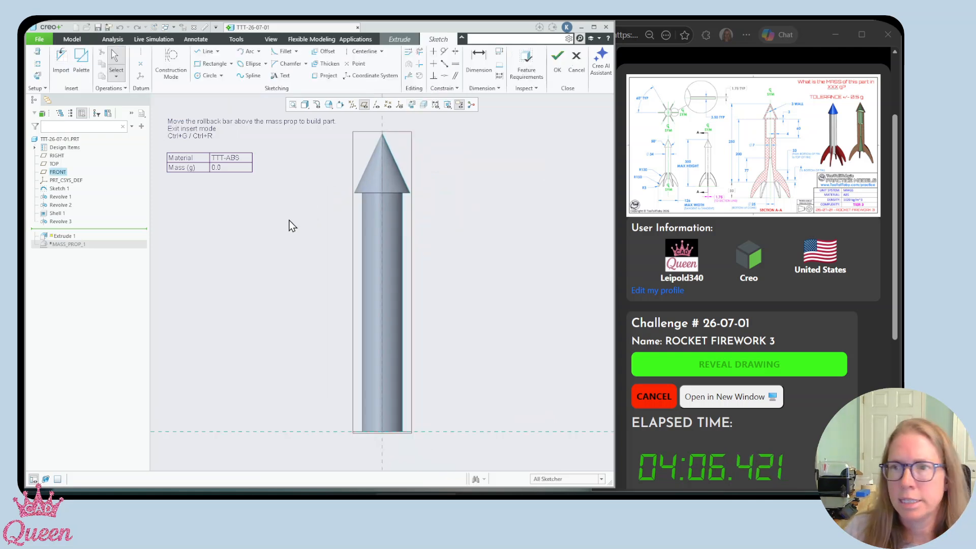
scroll(276, 242, down, 3)
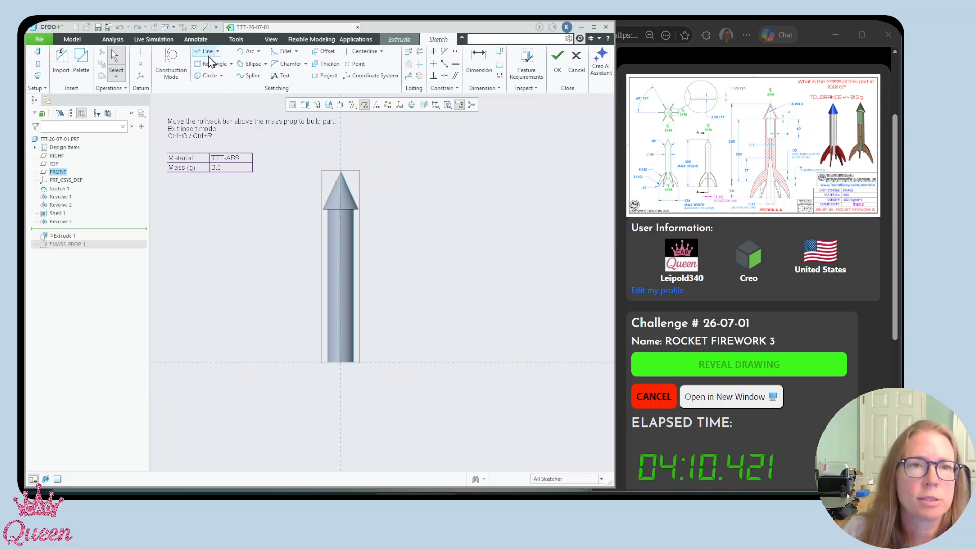
click(366, 51)
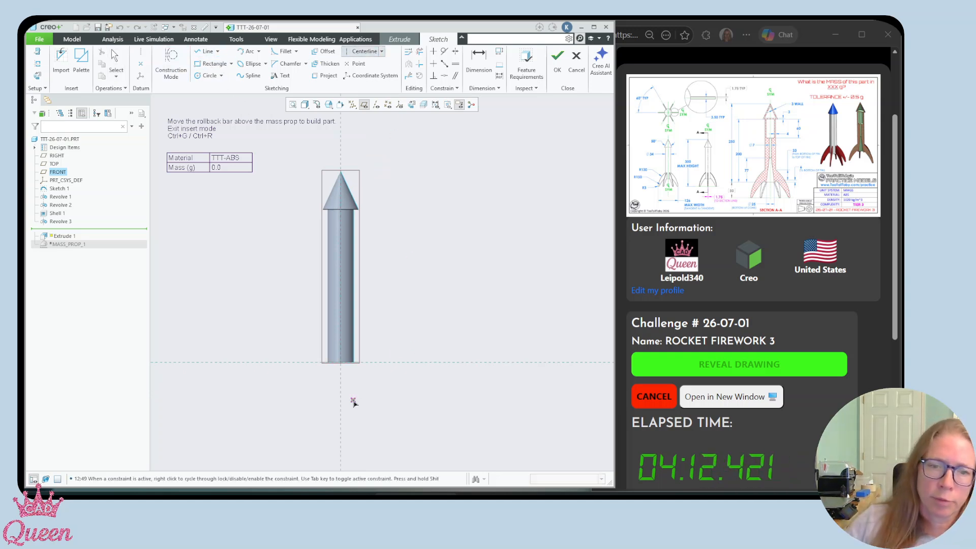
click(340, 417)
click(401, 417)
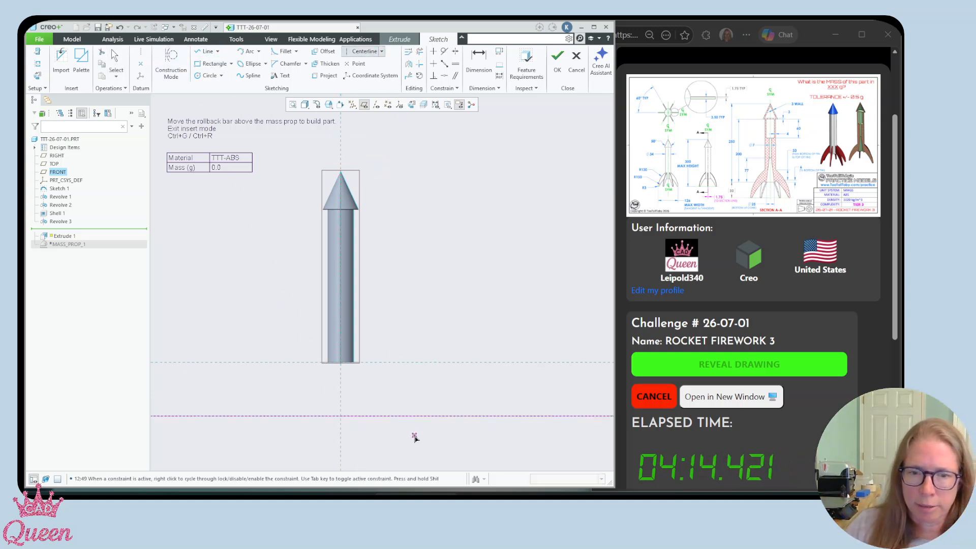
middle_click(443, 351)
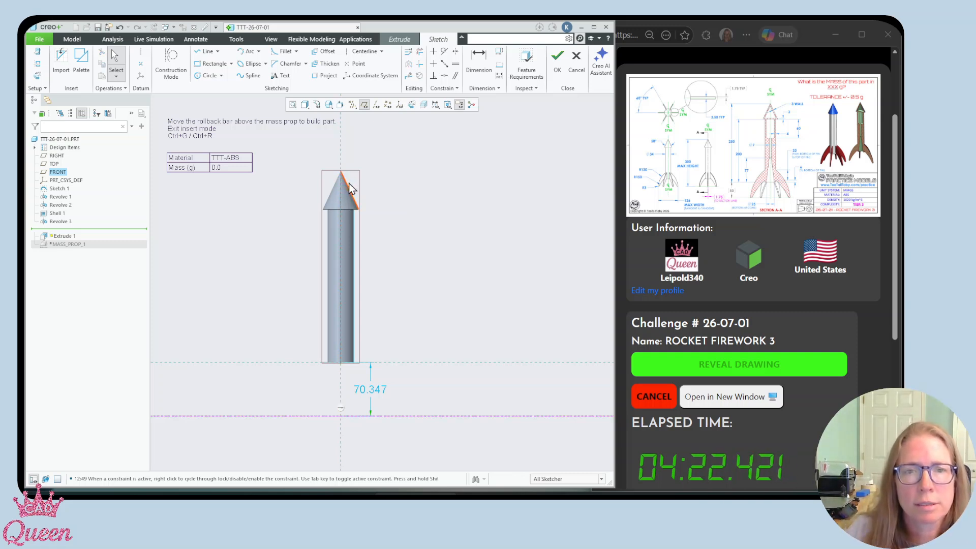
- Add the nose cone's silhouette edge as a reference for the extrude sketch
click(349, 189)
click(392, 190)
scroll(351, 179, down, 4)
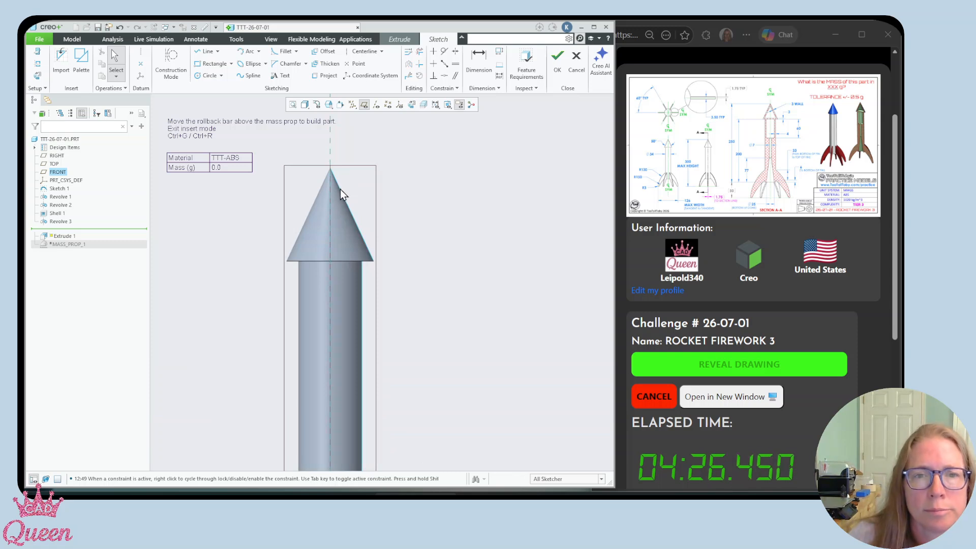
right_click(352, 184)
click(379, 219)
click(349, 207)
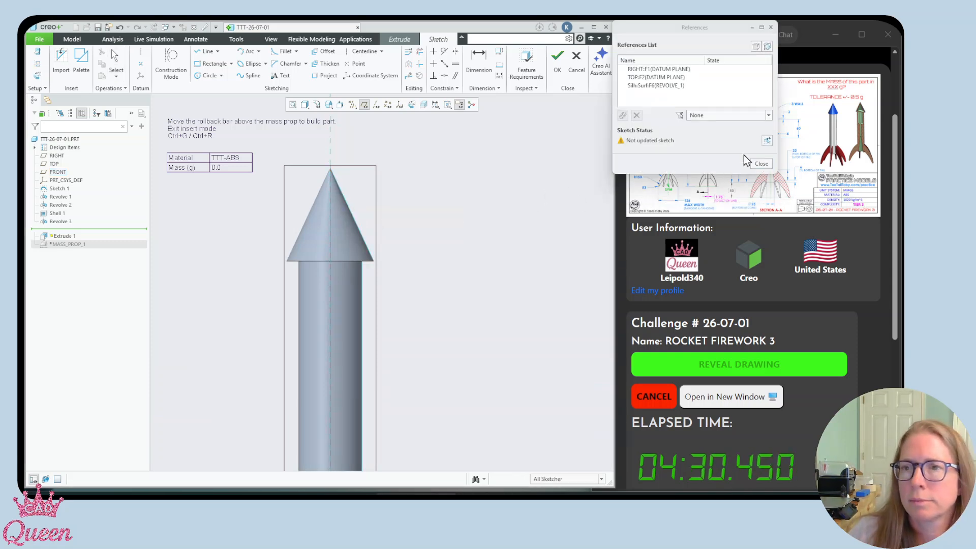
click(761, 163)
click(346, 196)
scroll(464, 215, up, 2)
click(464, 217)
scroll(383, 190, up, 3)
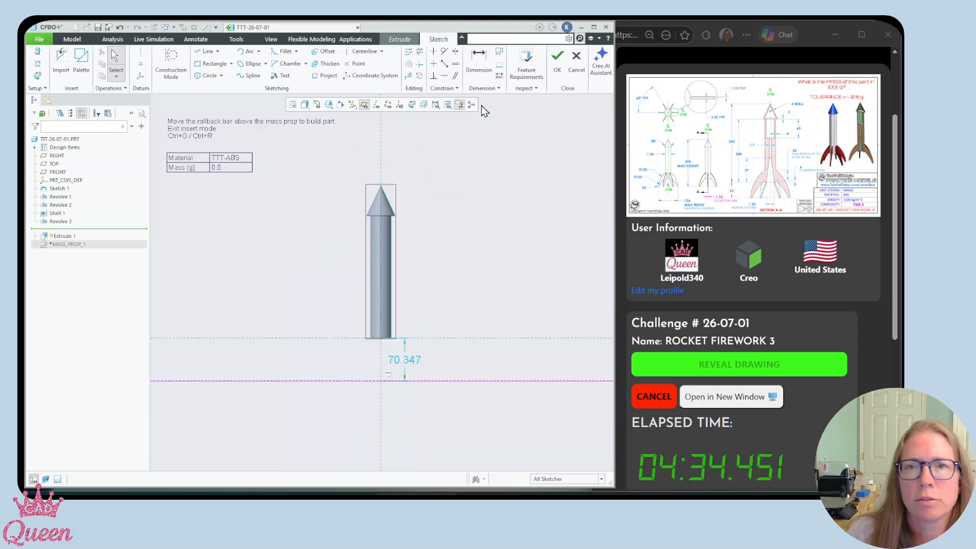
- Dimension the height from the nose tip down to the horizontal centerline as 300 mm
click(479, 60)
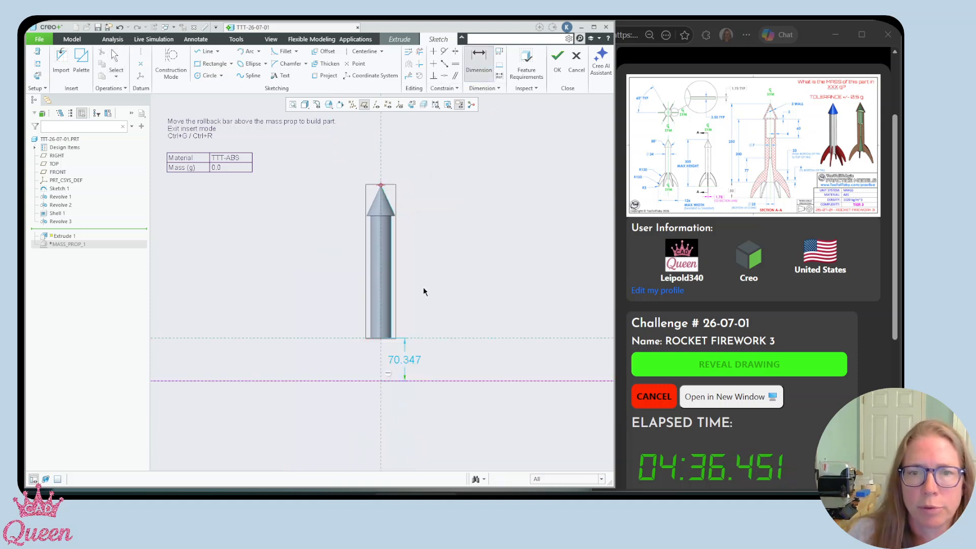
click(428, 381)
middle_click(453, 283)
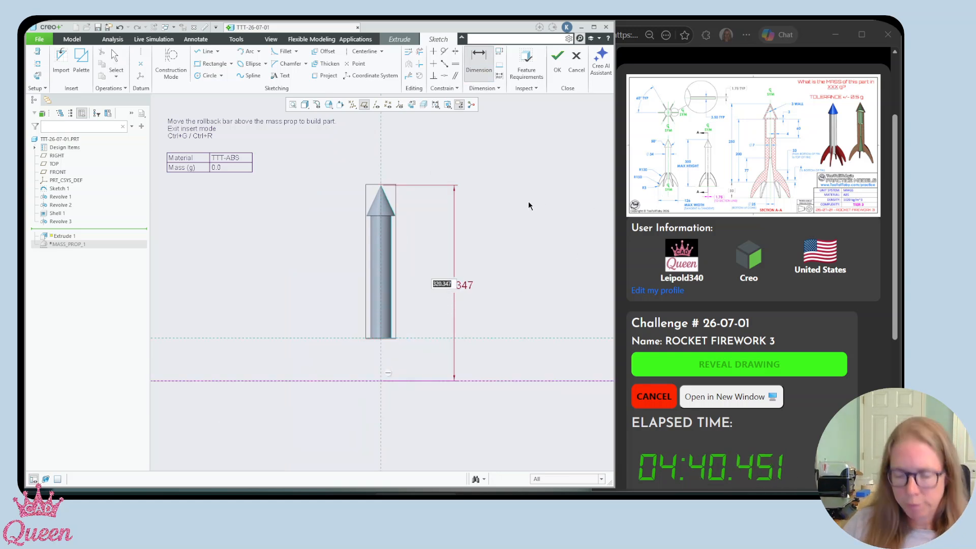
text(300)
key(Return)
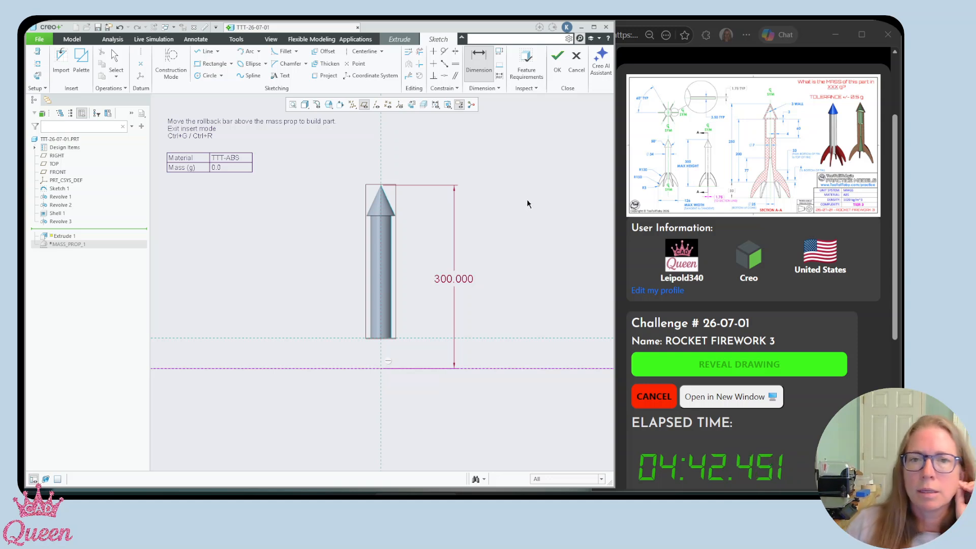
- Sketch two fin arcs curving outward and down from the body wall, the lower about R80 and the upper about R65
scroll(437, 307, up, 1)
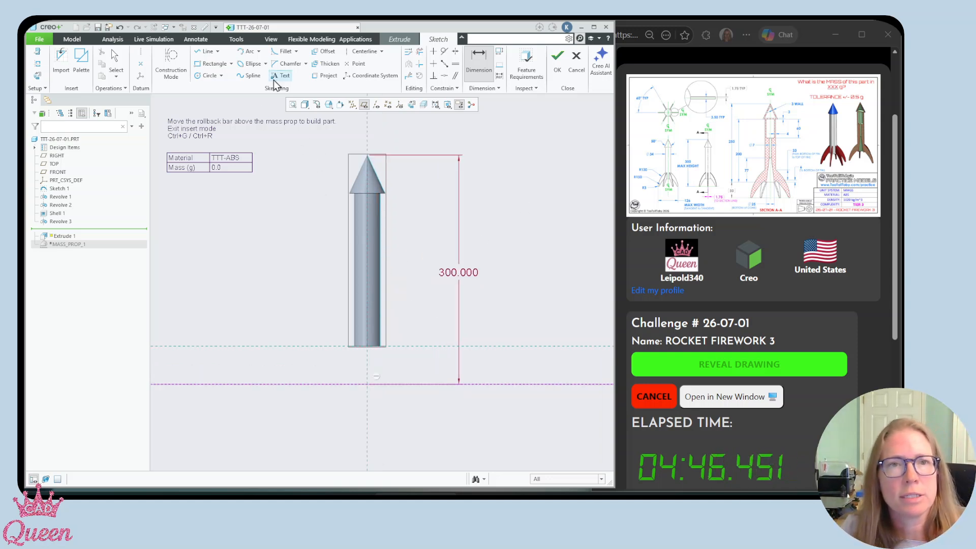
click(248, 51)
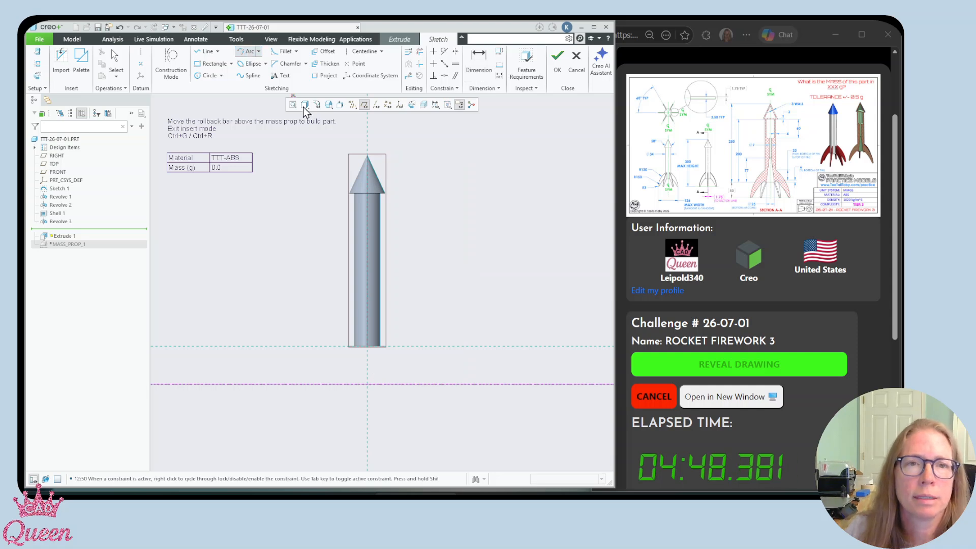
scroll(401, 351, up, 3)
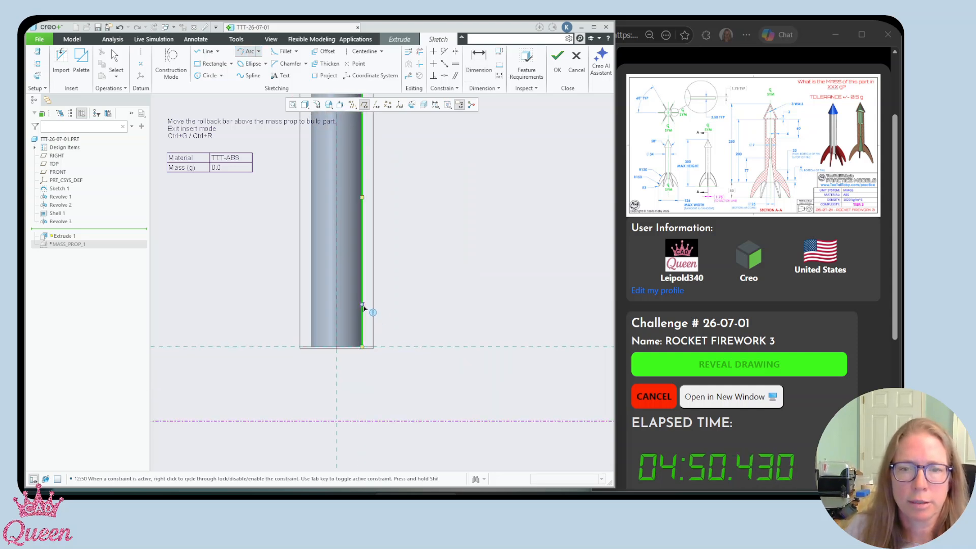
click(428, 409)
click(418, 386)
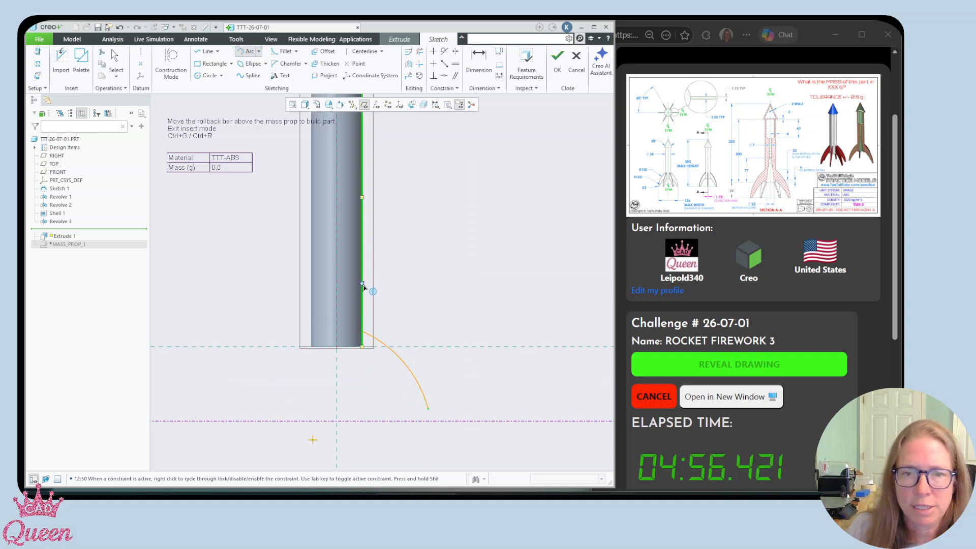
click(442, 407)
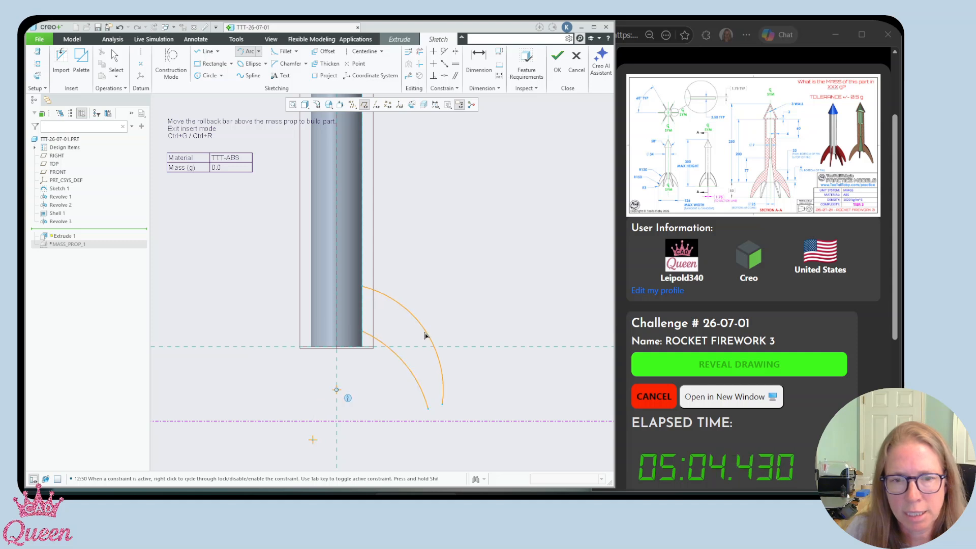
click(430, 335)
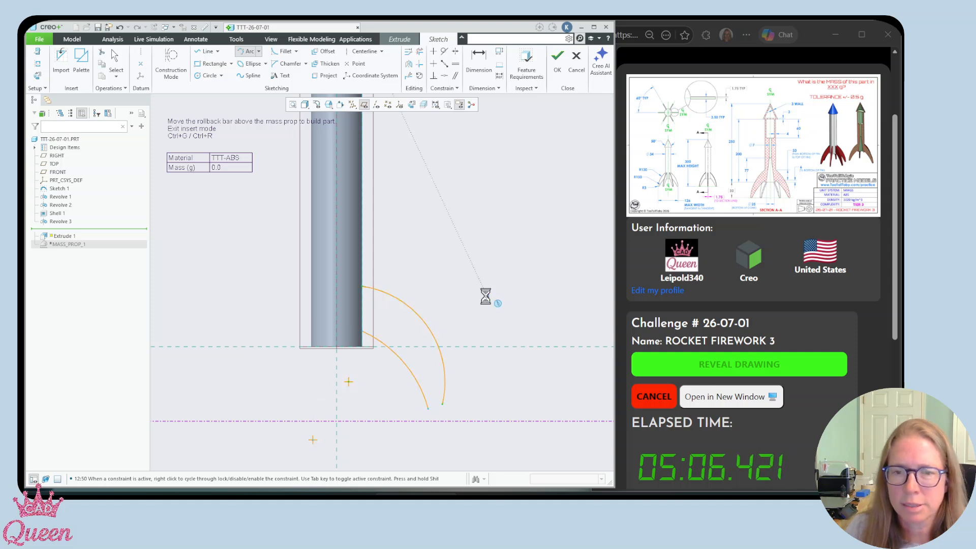
middle_click(478, 311)
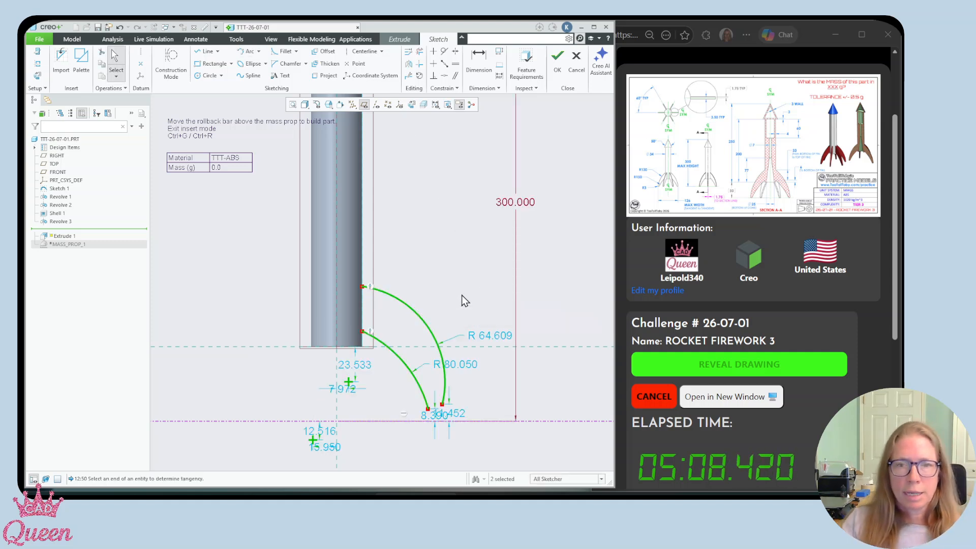
- Position the lower fin arc's start on the body wall 6 mm above the rocket's base
click(461, 294)
click(471, 66)
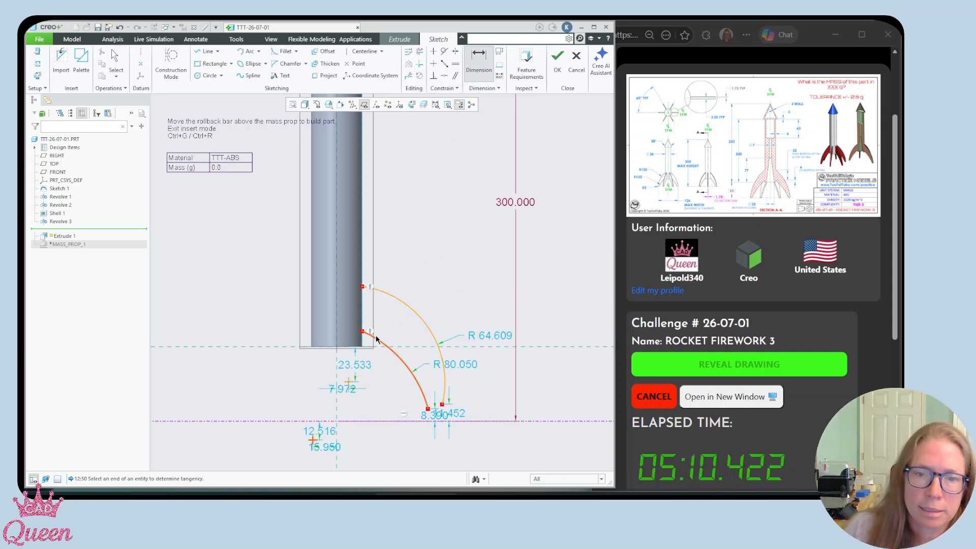
click(362, 332)
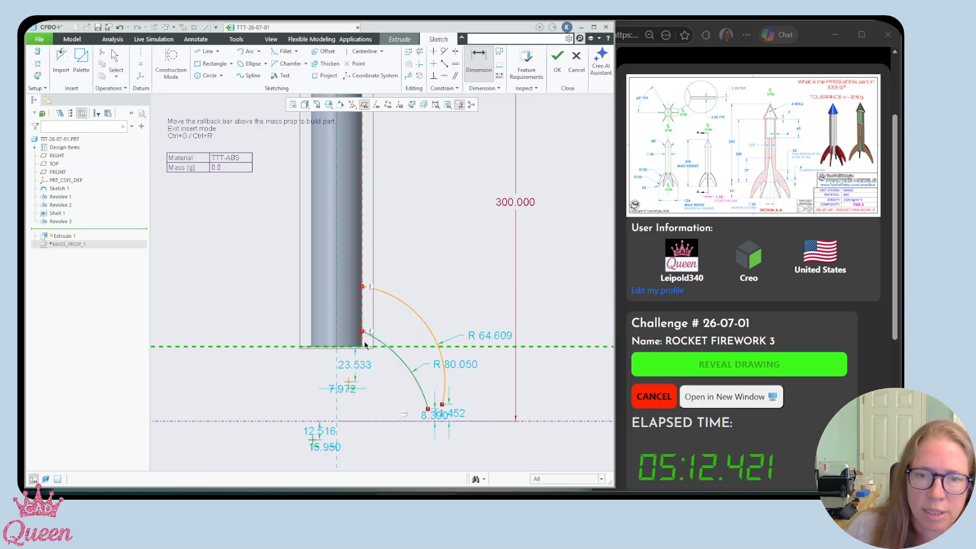
middle_click(365, 343)
text(6)
key(Return)
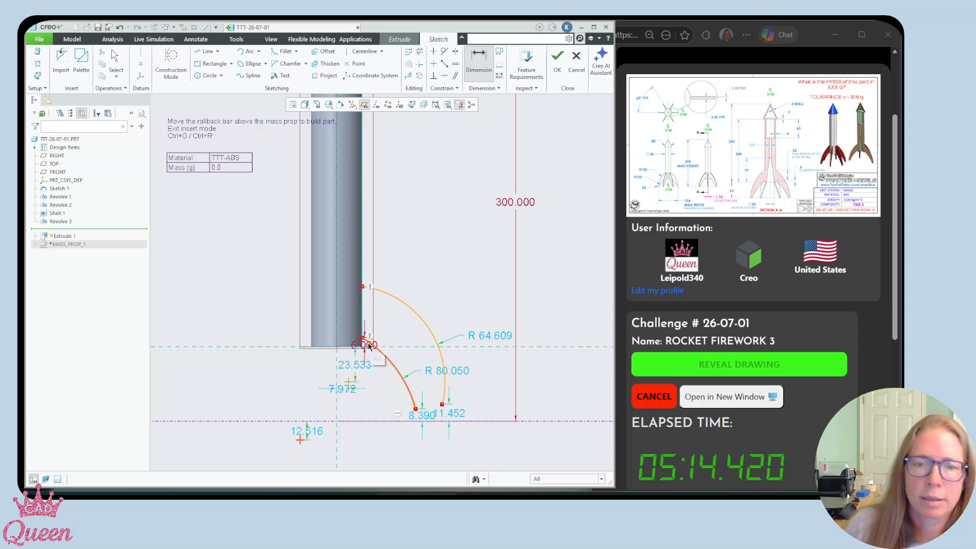
- Set the spacing between the two fin arcs' start points on the body wall to 33 mm
click(362, 288)
middle_click(365, 305)
text(33)
key(Return)
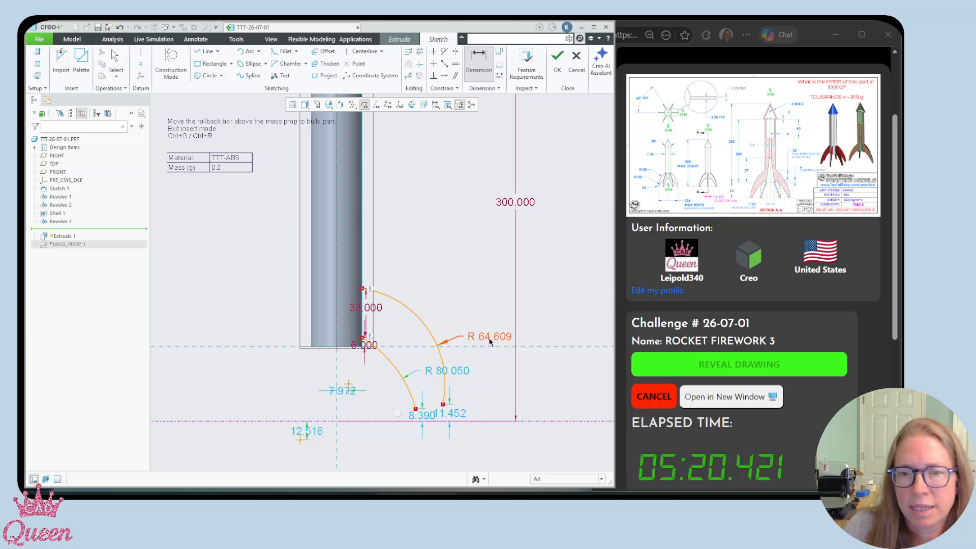
- Set the upper fin arc's radius to 130 mm and the lower fin arc's radius to 150 mm
text(130)
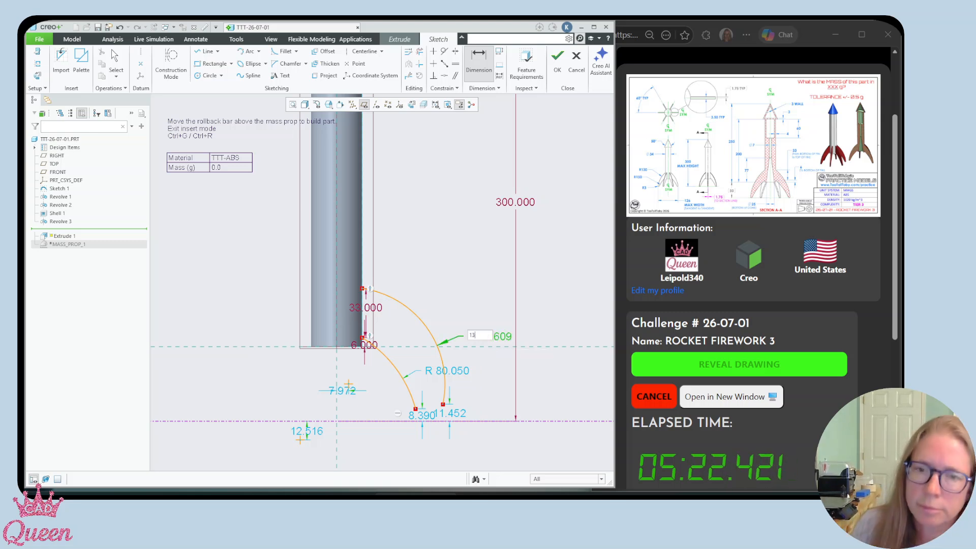
key(Return)
double_click(454, 371)
text(150)
key(Return)
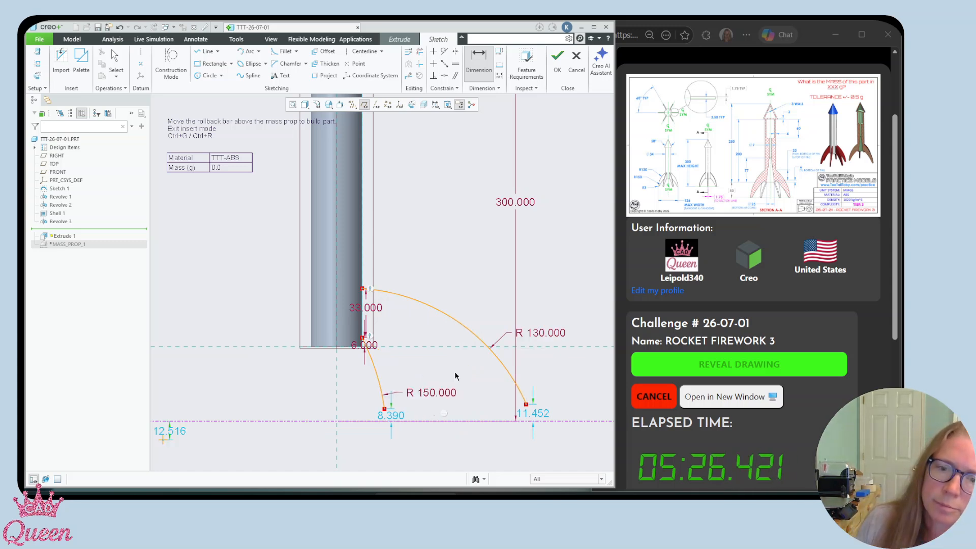
middle_click(469, 407)
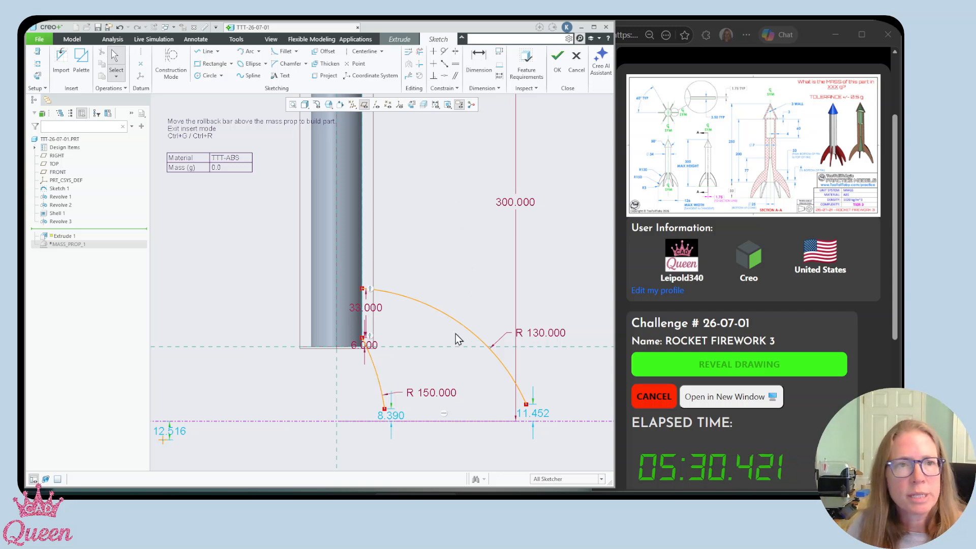
- Pull the upper fin arc's free end in beside the lower arc's end and join both ends with a tip arc of about R4
mouse_move(526, 405)
mouse_down()
mouse_move(389, 411)
mouse_move(415, 409)
mouse_up()
scroll(405, 439, down, 2)
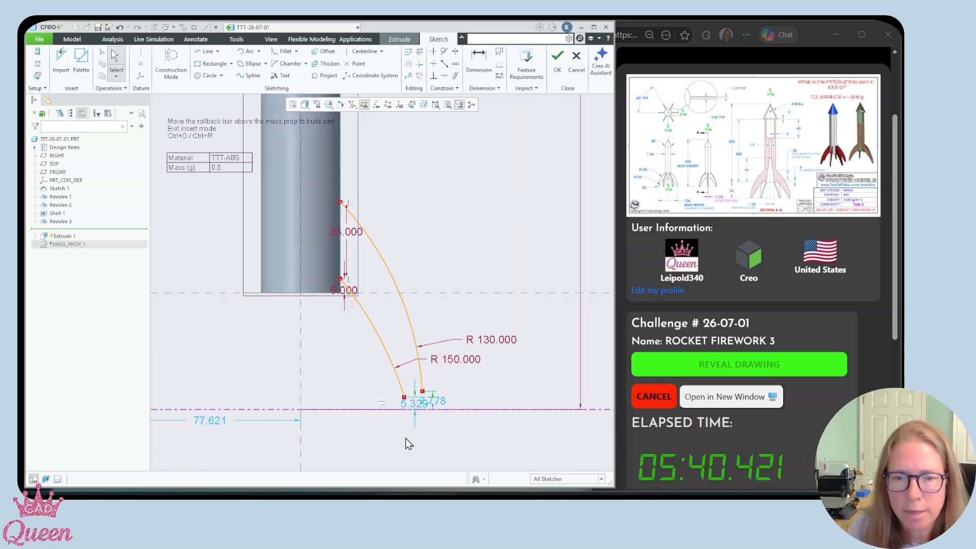
click(248, 51)
click(403, 397)
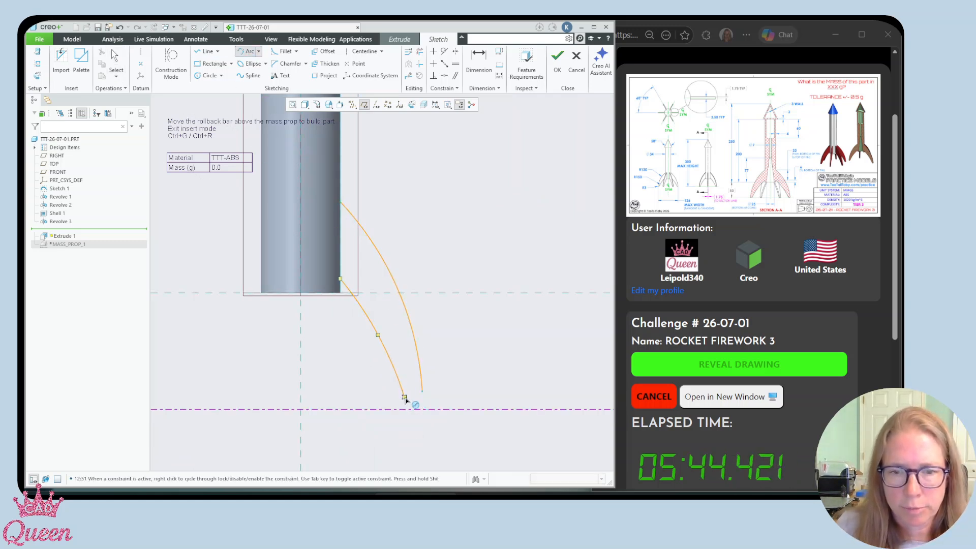
click(423, 396)
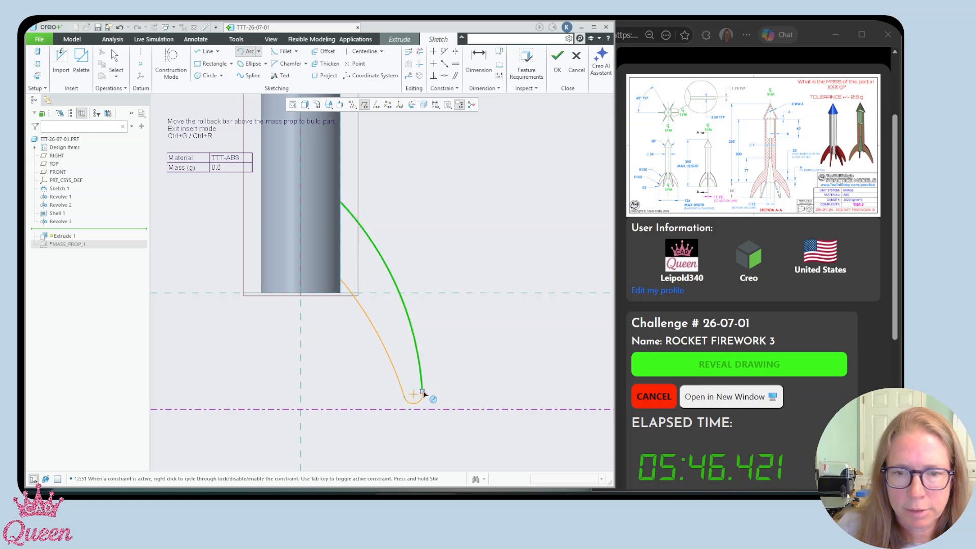
middle_click(455, 373)
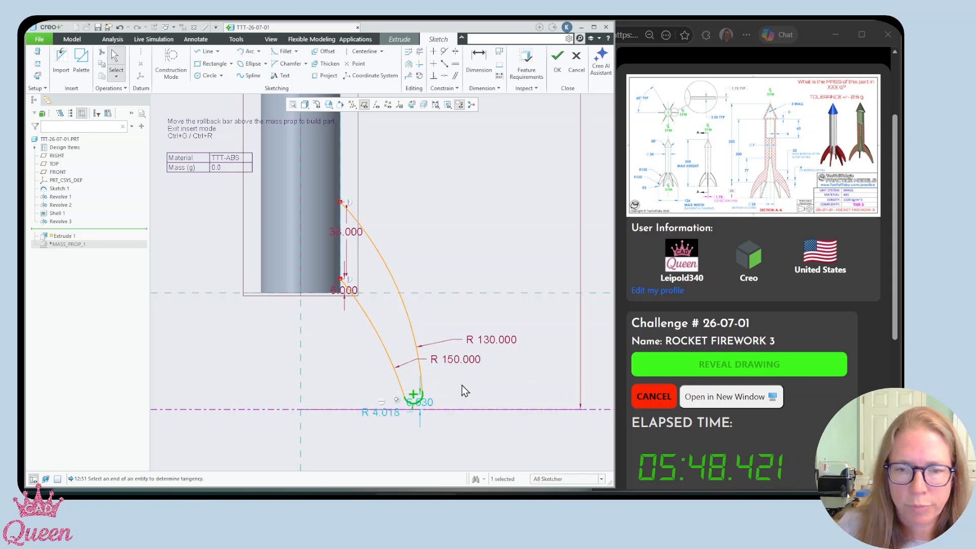
- Try to set the fin tip arc's radius to 3 mm
double_click(389, 419)
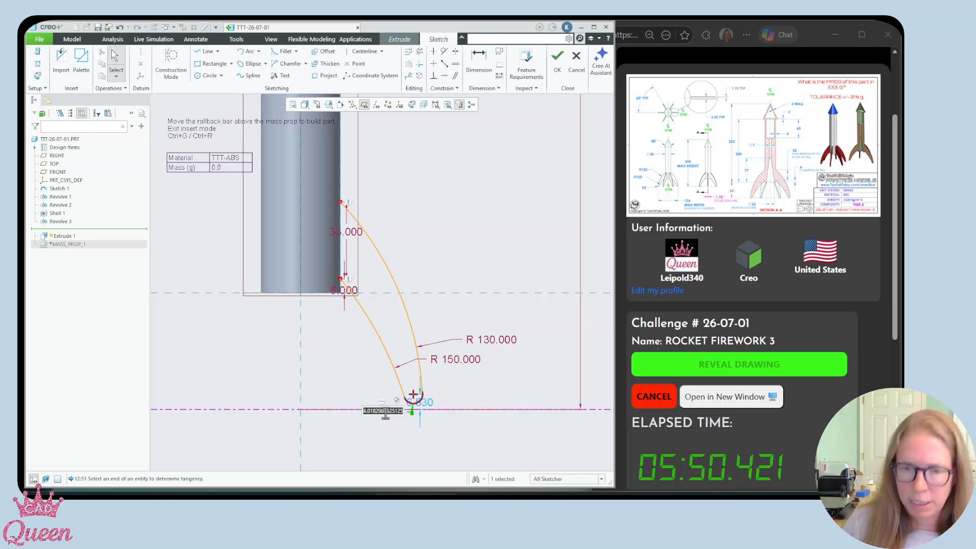
text(3)
key(Return)
click(478, 390)
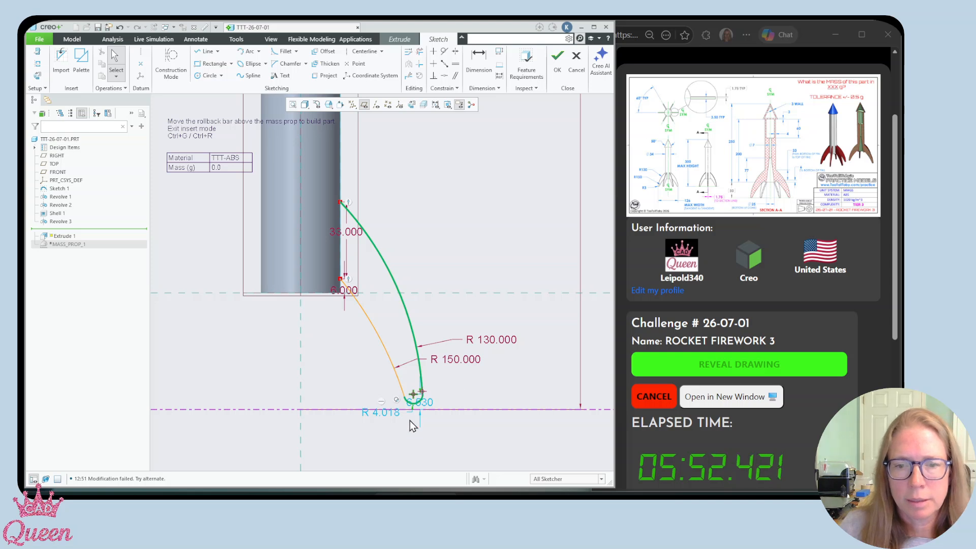
- Make the fin tip arc tangent to the upper fin arc and set its radius to 3 mm
scroll(410, 419, up, 3)
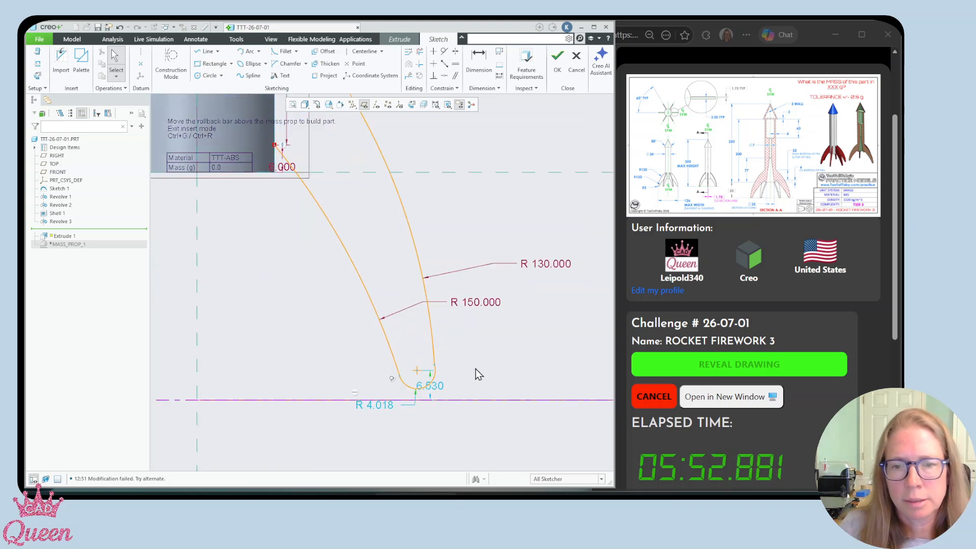
click(444, 51)
click(433, 364)
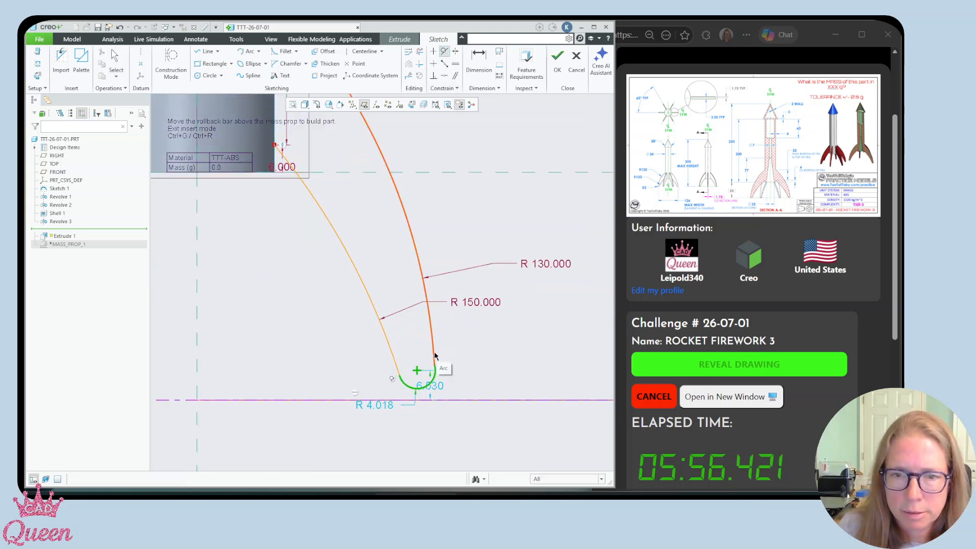
click(435, 356)
middle_click(457, 444)
double_click(382, 401)
text(3)
key(Return)
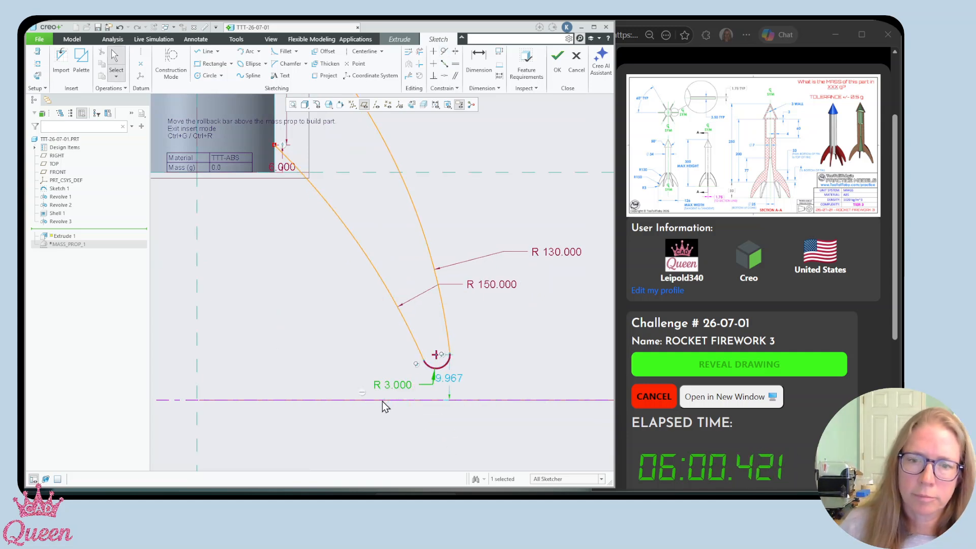
- Make the fin tip arc tangent to the horizontal centerline below the rocket
scroll(370, 404, up, 2)
scroll(294, 327, up, 1)
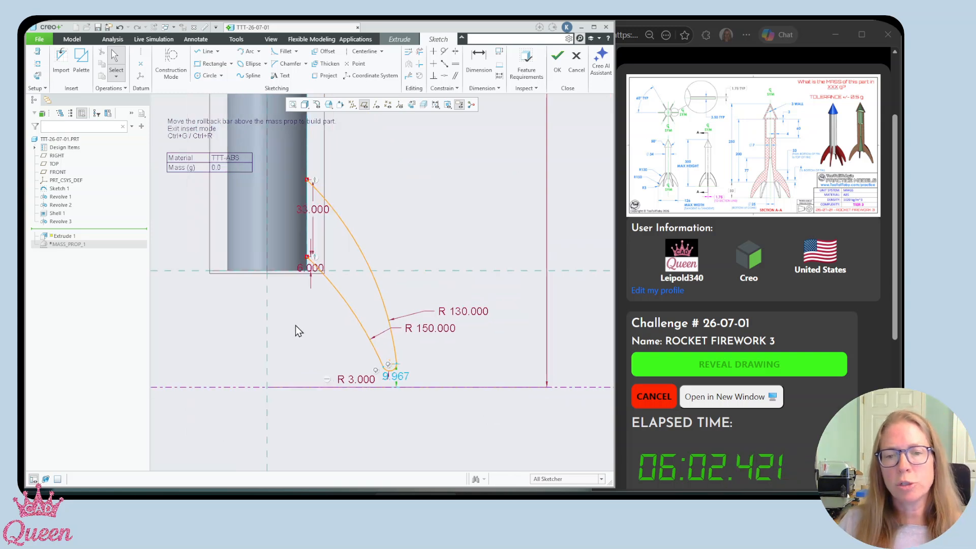
click(443, 78)
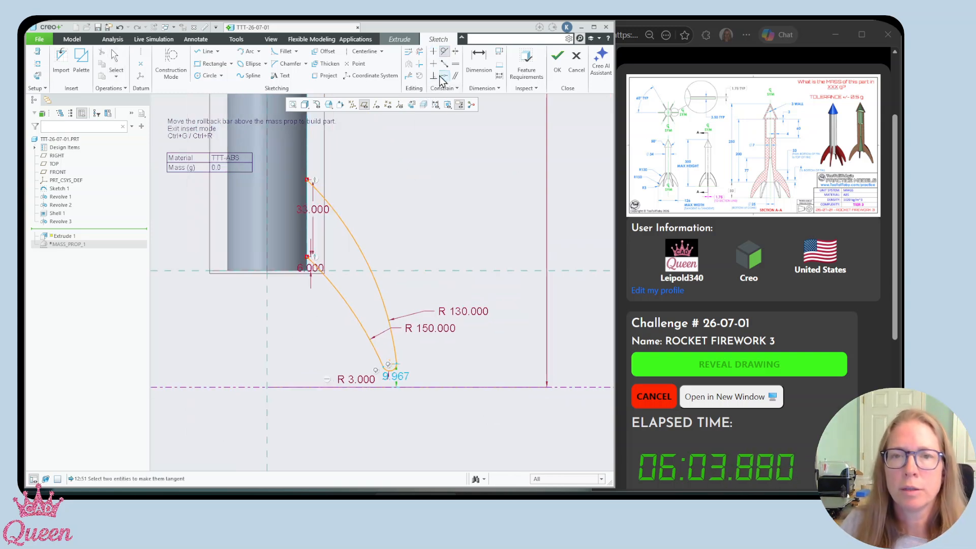
click(395, 377)
click(395, 388)
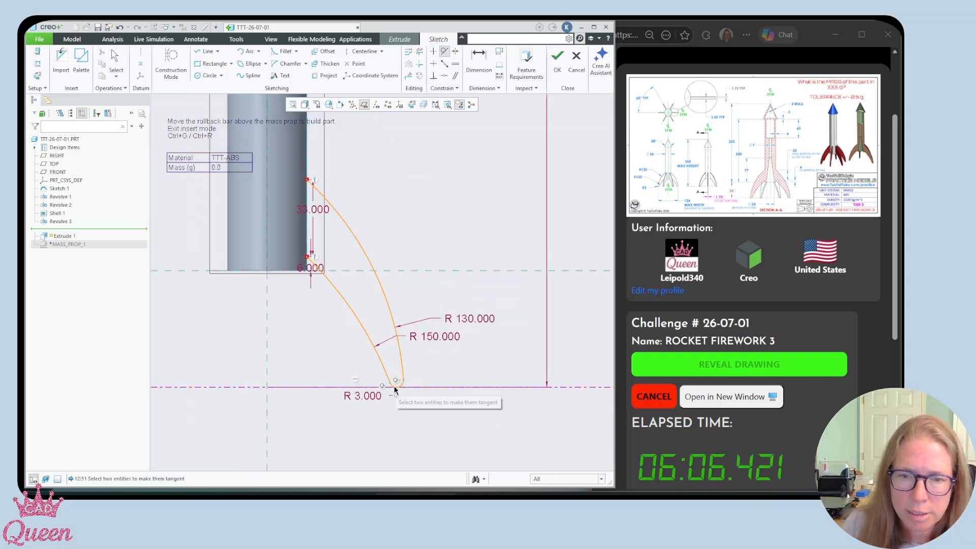
middle_click(415, 412)
scroll(415, 413, up, 1)
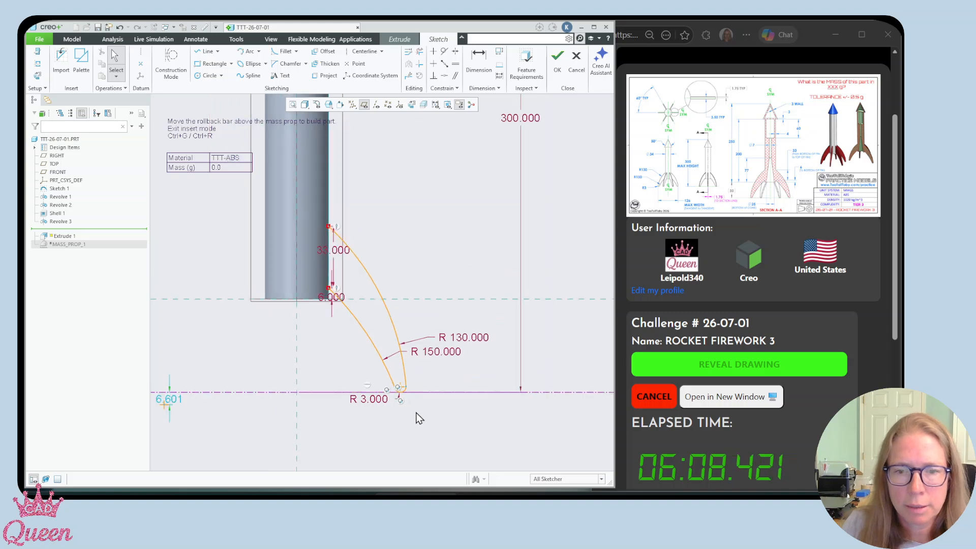
scroll(415, 413, up, 1)
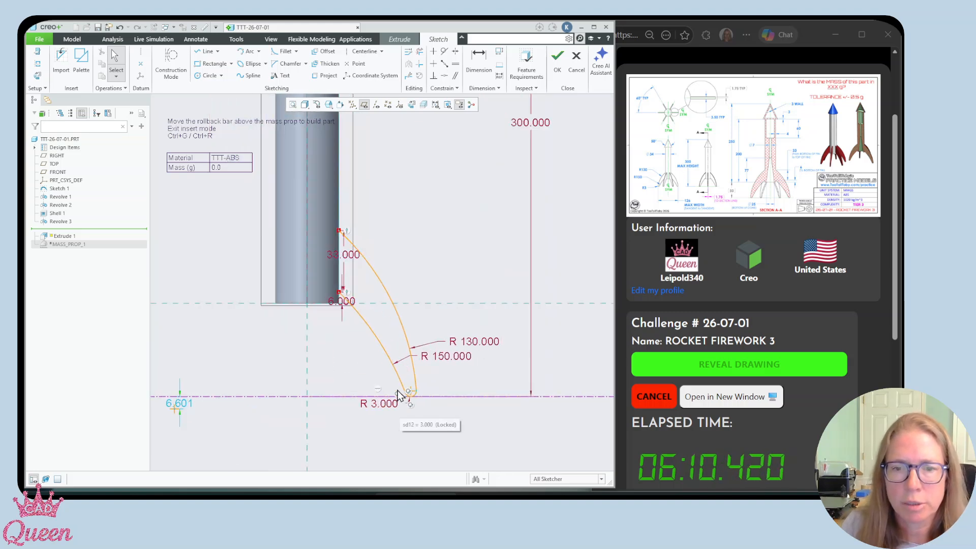
- Dimension the horizontal distance from the vertical centerline to the fin tip arc's outer edge as 63 mm
click(479, 62)
scroll(427, 396, down, 3)
scroll(420, 410, down, 2)
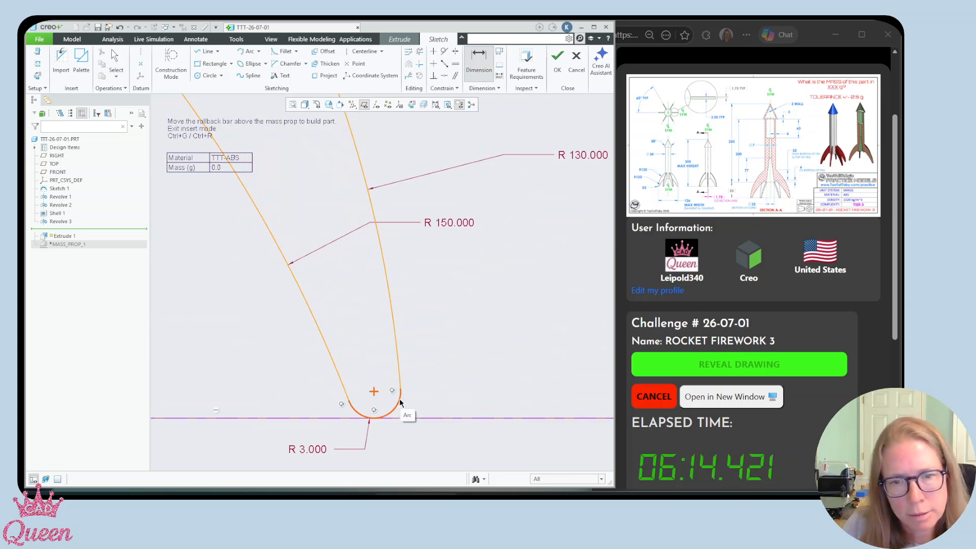
scroll(432, 399, up, 2)
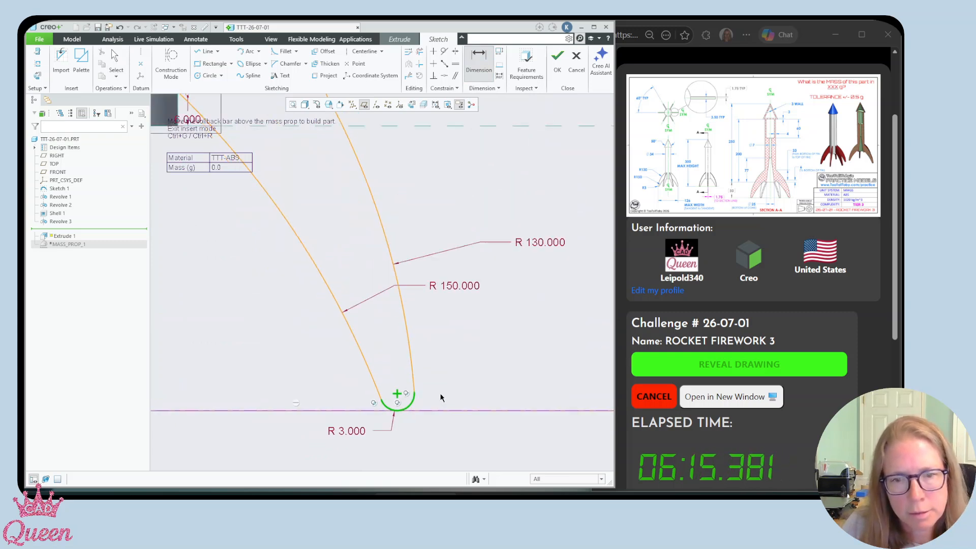
click(211, 440)
middle_click(265, 433)
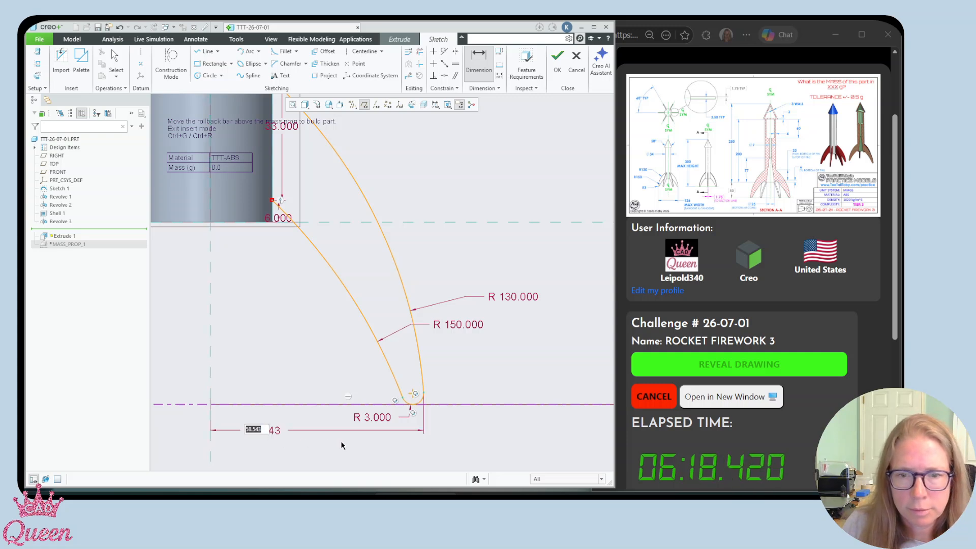
text(126)
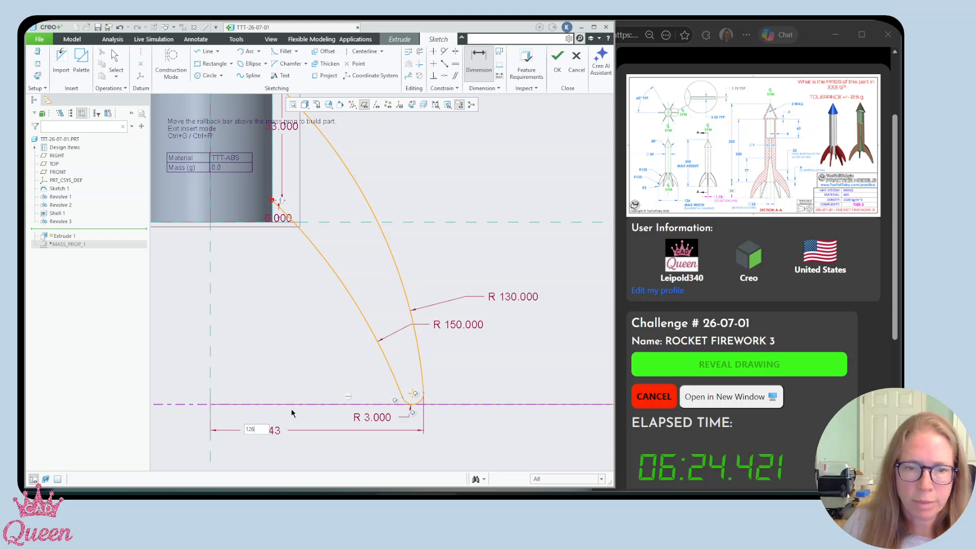
key(Return)
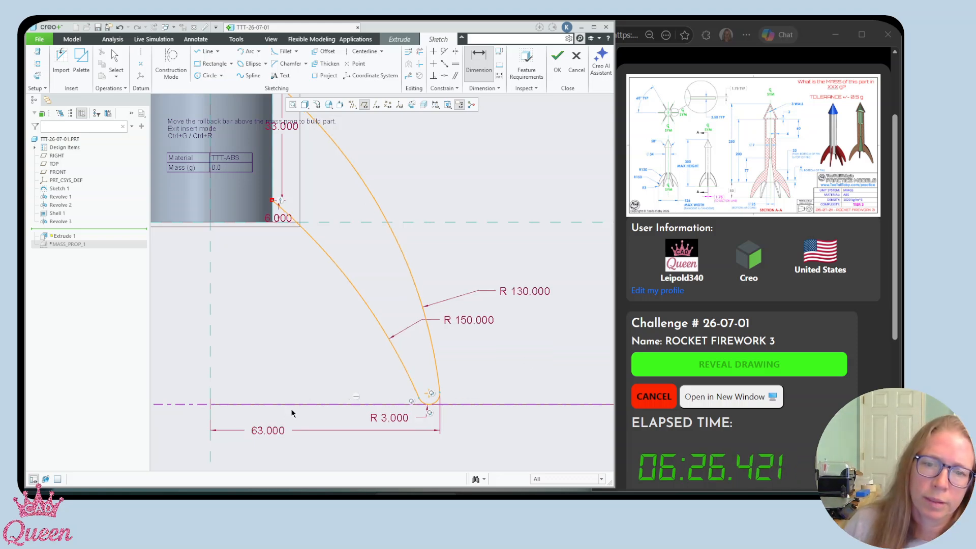
- Close the fin profile with a line along the body wall between the two arc starts and finish the sketch
scroll(394, 436, down, 5)
scroll(396, 433, up, 2)
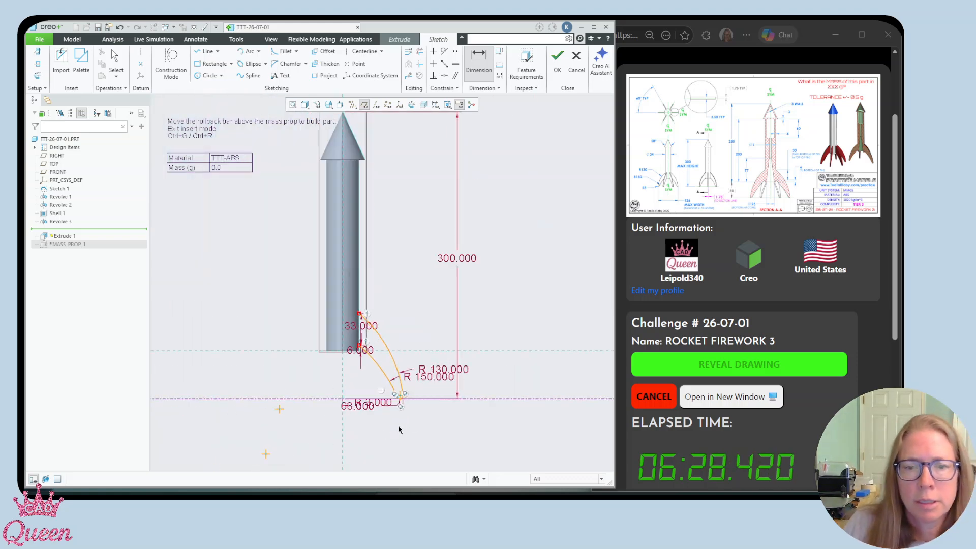
scroll(399, 430, up, 2)
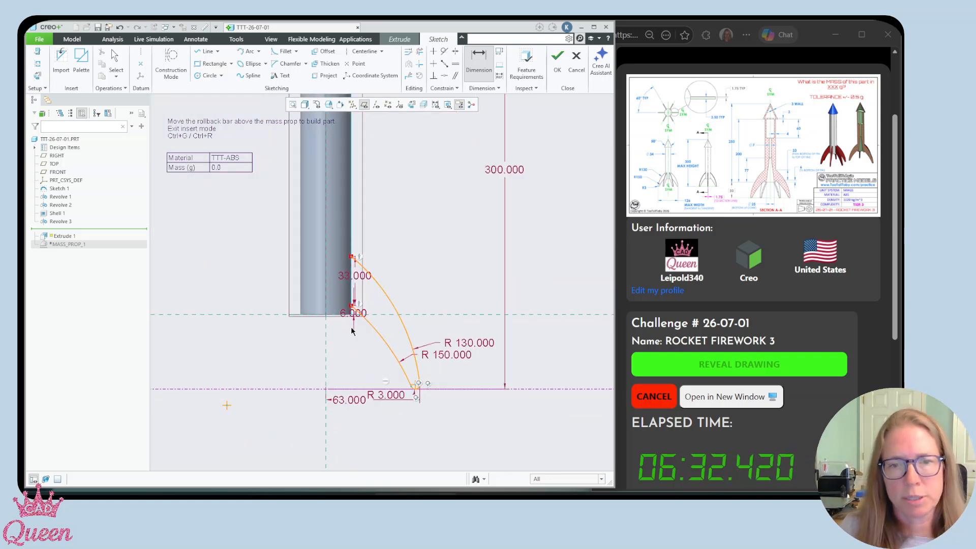
scroll(351, 328, up, 3)
click(206, 51)
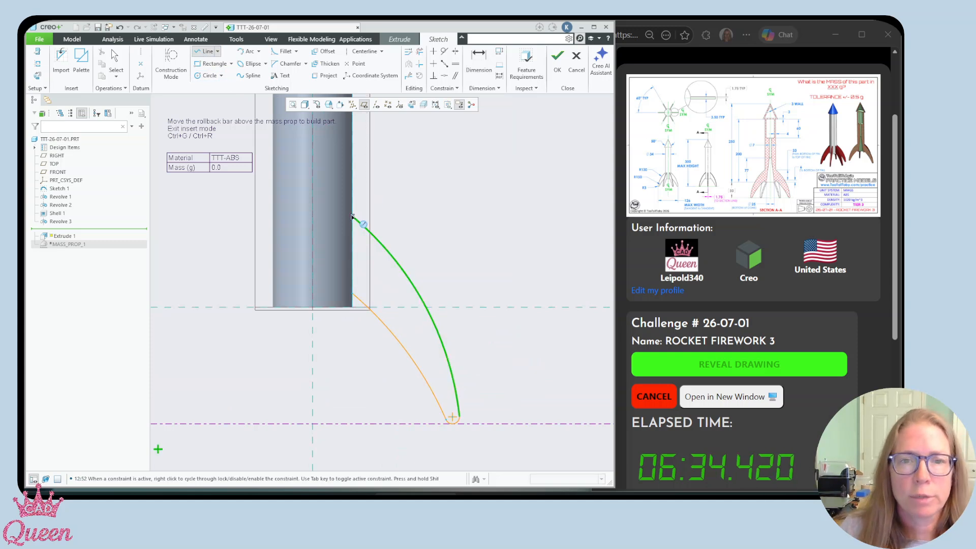
middle_click(359, 343)
scroll(386, 349, down, 2)
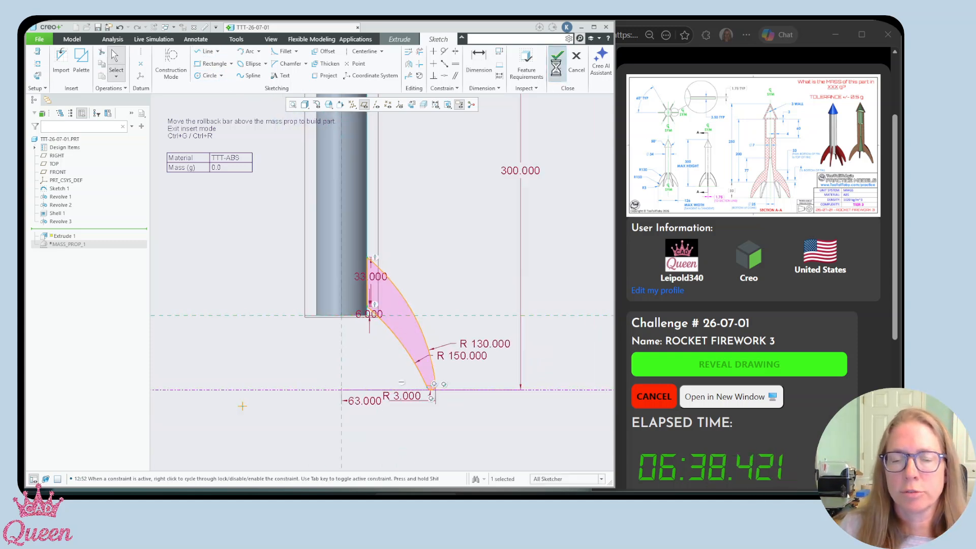
click(558, 57)
- Set the fin extrusion to a depth of 3.5 mm, symmetric about the sketch plane
scroll(425, 265, up, 4)
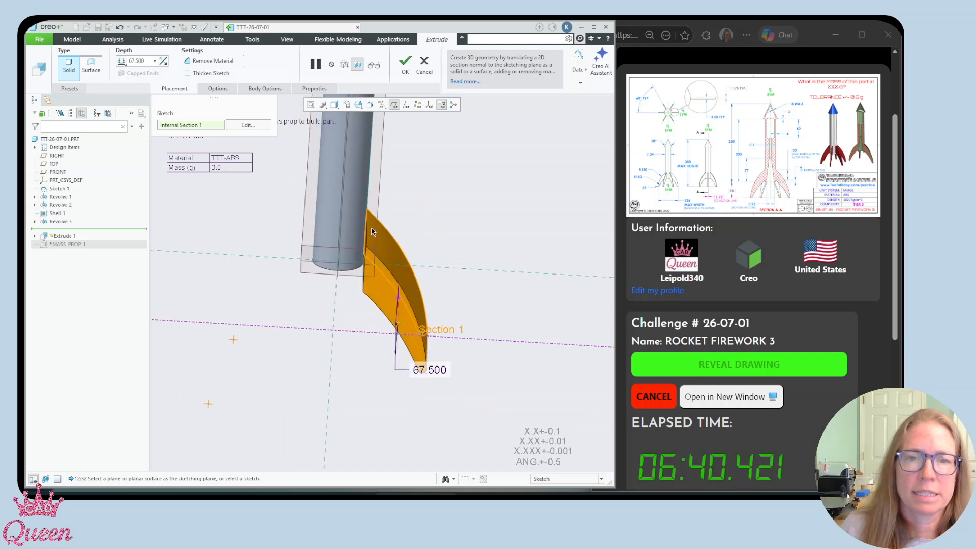
drag(412, 384, 413, 336)
scroll(391, 238, up, 4)
scroll(391, 238, down, 3)
middle_drag(387, 228, 381, 257)
text(3.5)
key(Return)
click(122, 61)
click(145, 81)
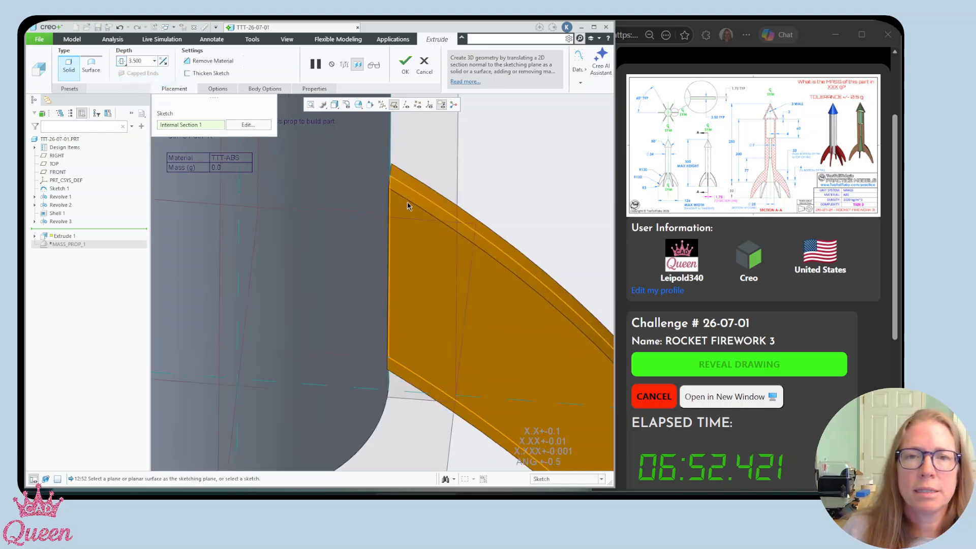
- Reopen the fin extrusion's sketch and clip the model at the sketch plane to expose the body's inside
scroll(408, 205, up, 2)
scroll(388, 157, up, 3)
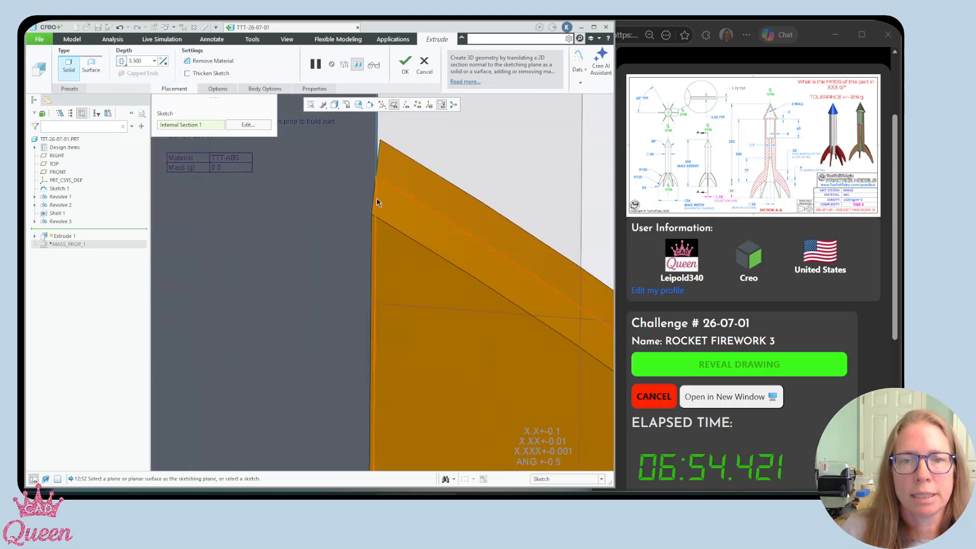
scroll(369, 189, down, 5)
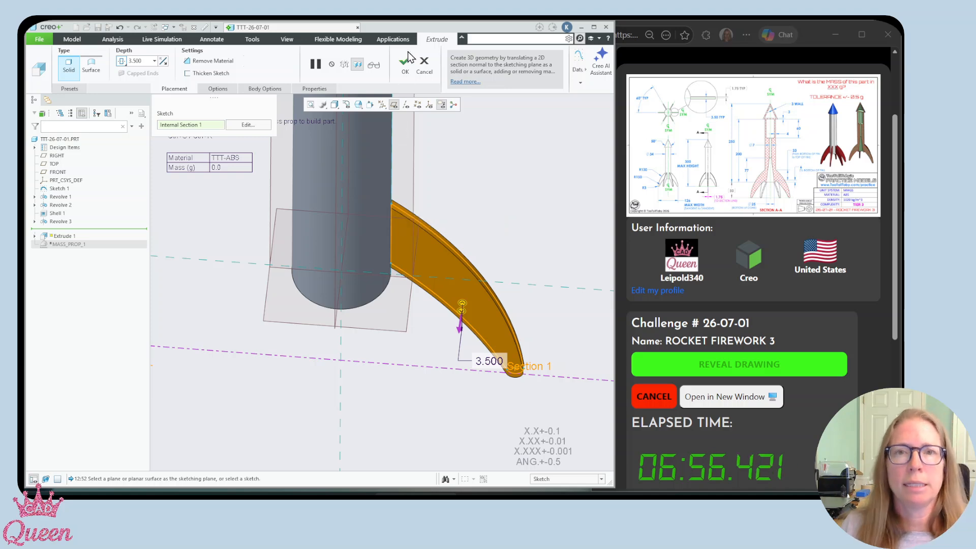
click(255, 124)
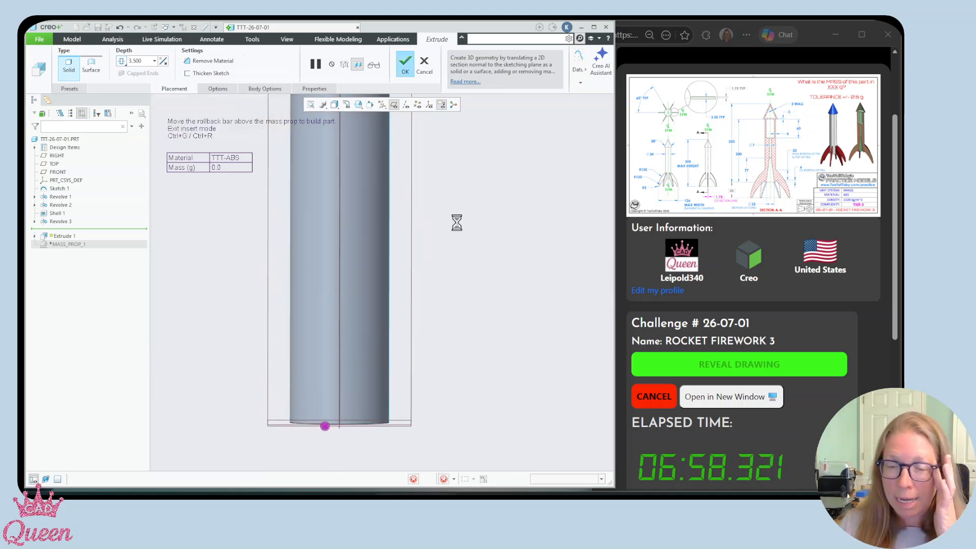
scroll(474, 217, down, 5)
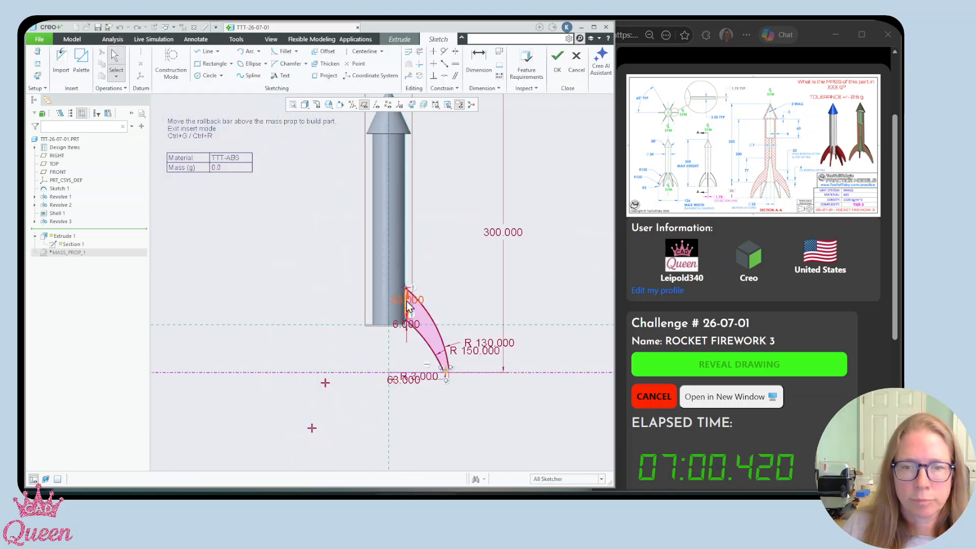
scroll(407, 314, up, 5)
click(424, 105)
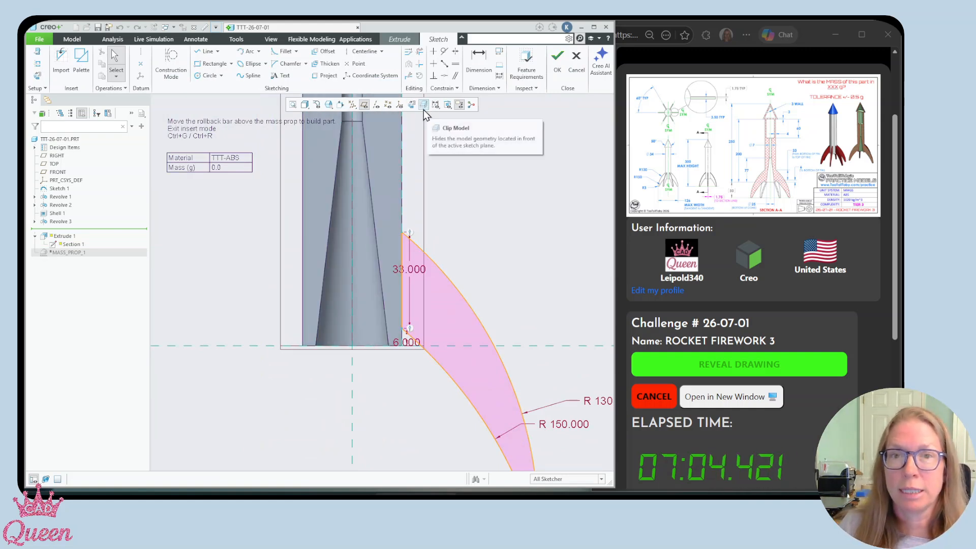
scroll(440, 236, up, 1)
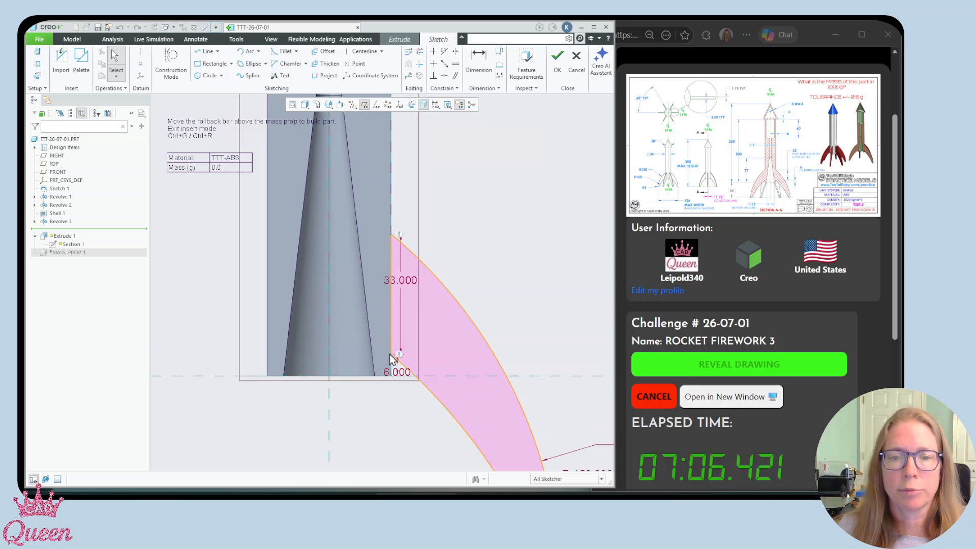
click(240, 53)
click(391, 235)
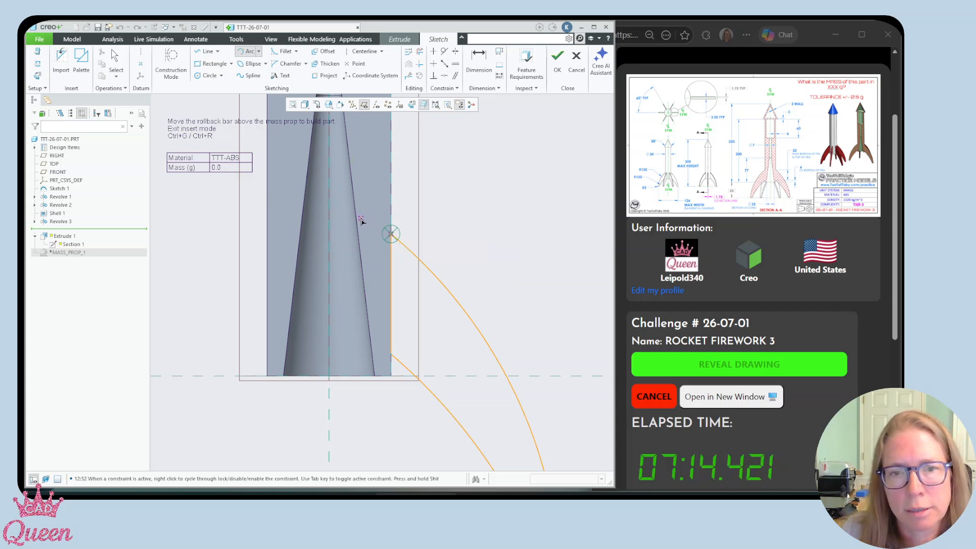
scroll(391, 233, up, 5)
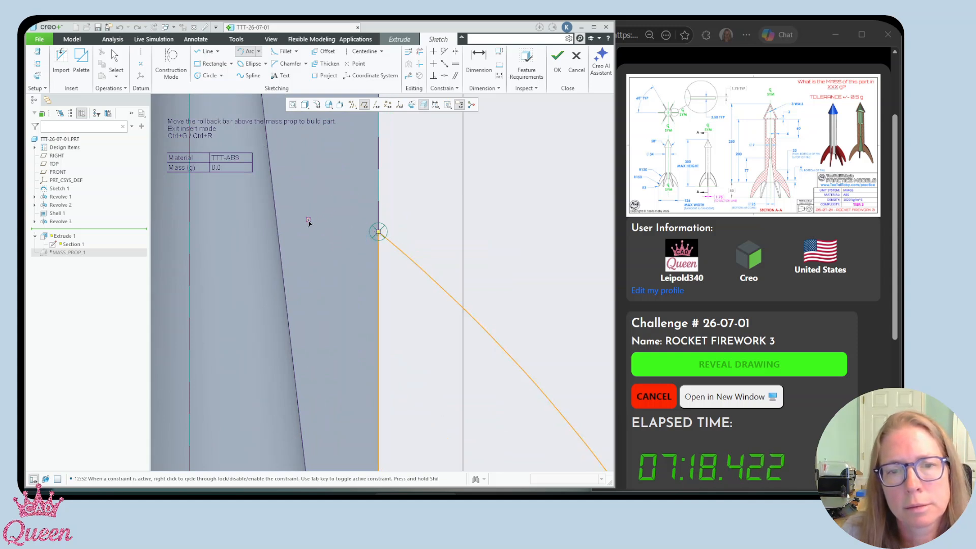
scroll(338, 198, down, 3)
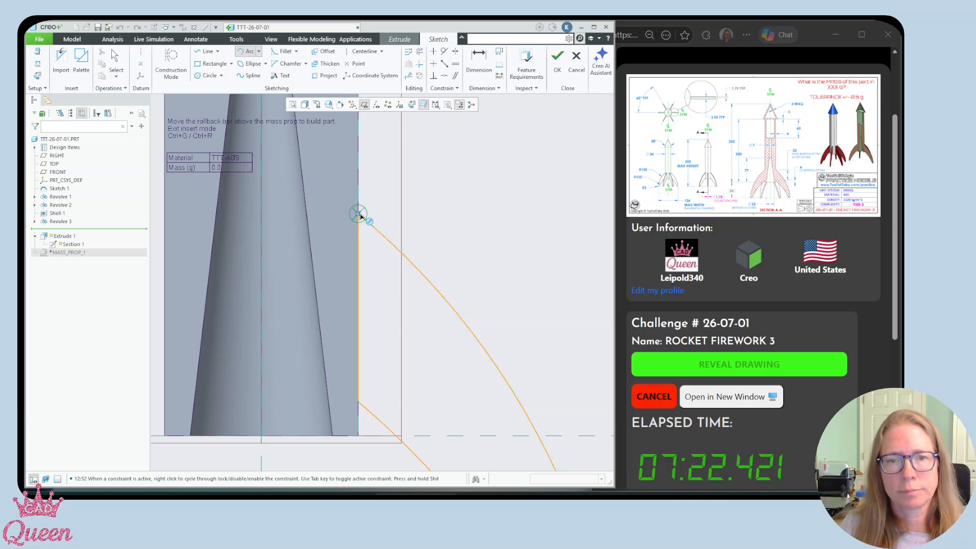
middle_click(372, 255)
- Delete the fin's closing line at the body wall and extend the upper fin arc inward with a tangent arc to the inner cone
click(359, 261)
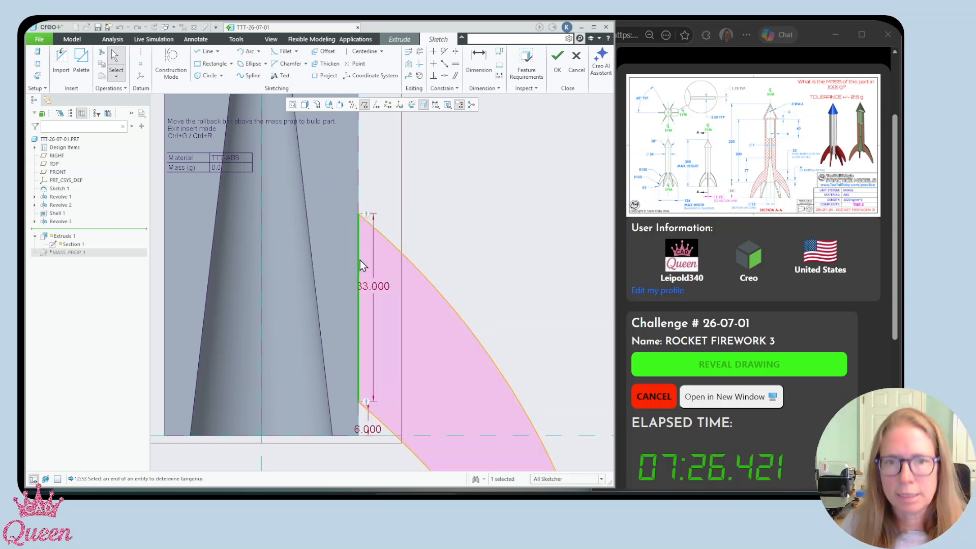
click(247, 51)
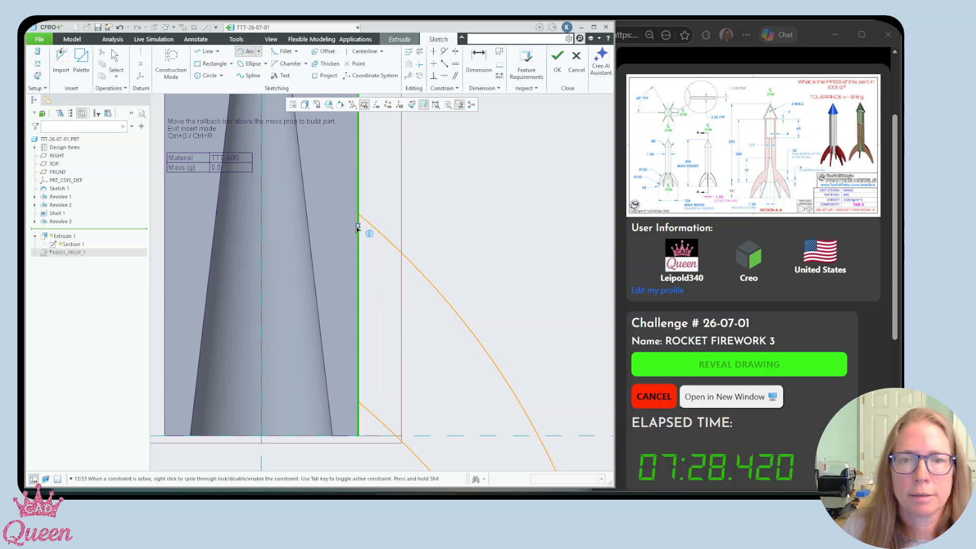
click(357, 214)
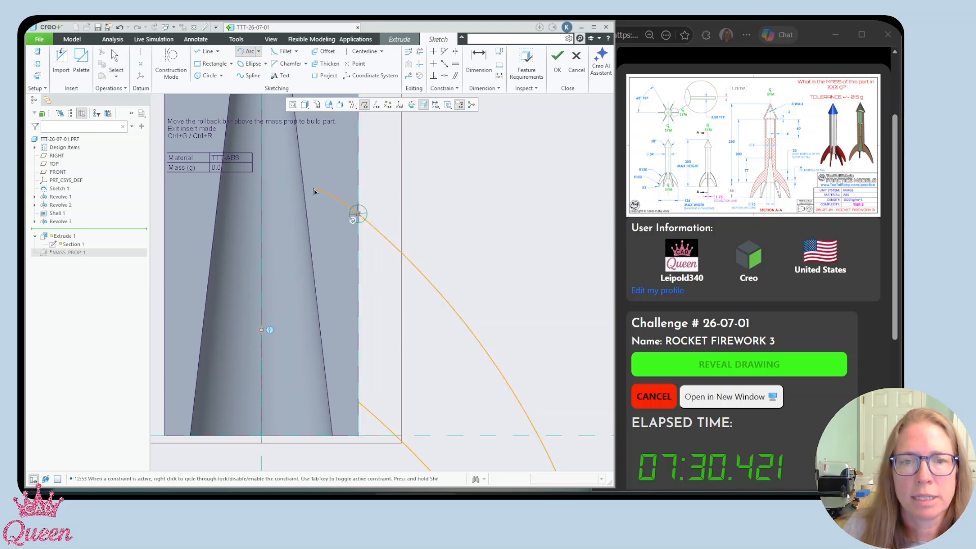
click(304, 188)
- Extend the lower fin arc inward with a tangent arc ending on the inner cone's slanted edge
scroll(374, 173, up, 3)
scroll(360, 288, down, 4)
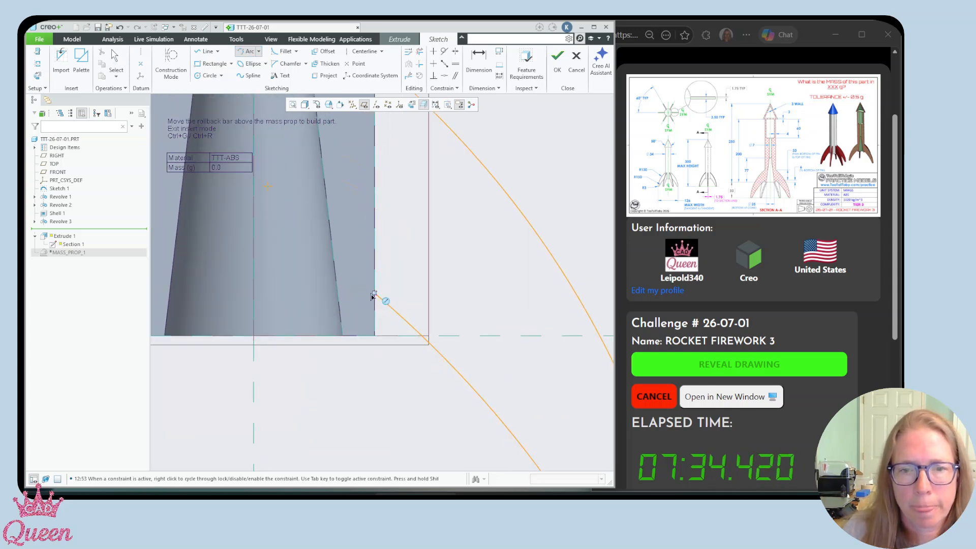
click(374, 295)
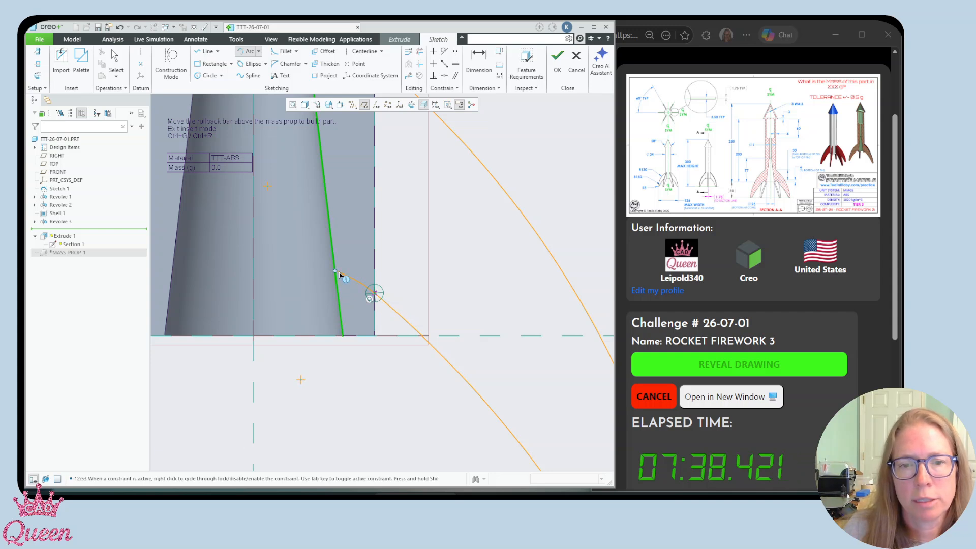
click(337, 273)
middle_click(362, 368)
scroll(361, 368, up, 1)
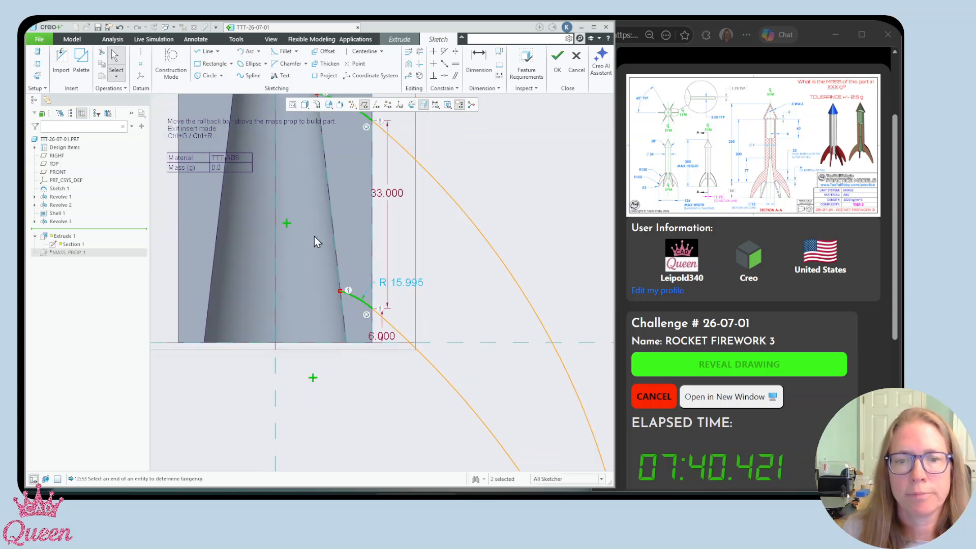
- Close the fin profile with a line along the inner cone's edge between the ends of the two extension arcs
scroll(363, 254, up, 4)
click(206, 51)
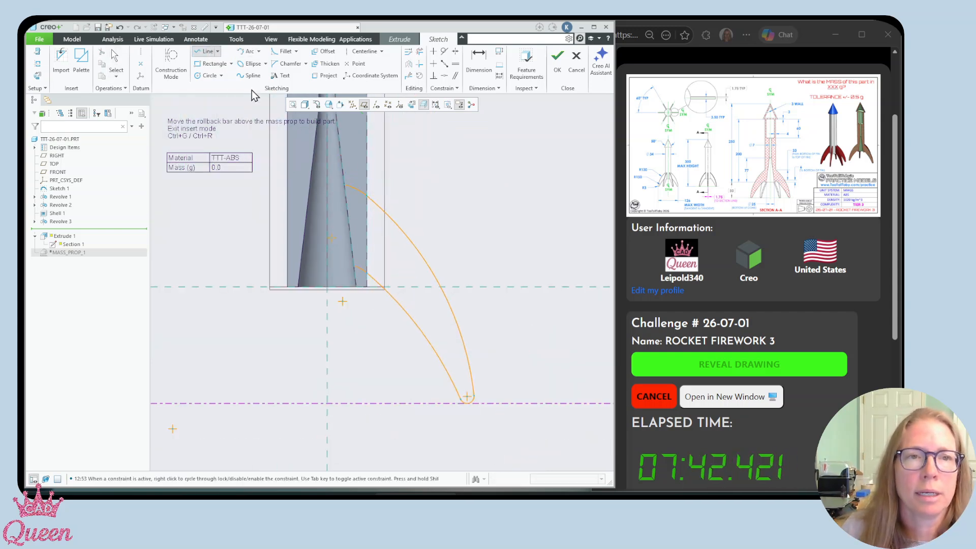
click(344, 187)
click(354, 267)
middle_click(379, 332)
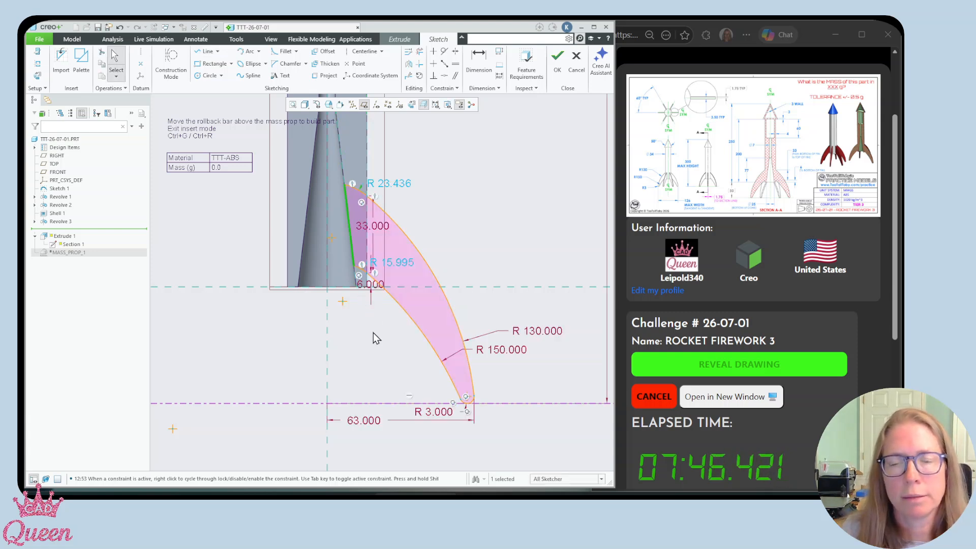
- Constrain each extension arc's radius equal to its adjoining fin arc and finish the sketch
scroll(409, 221, down, 1)
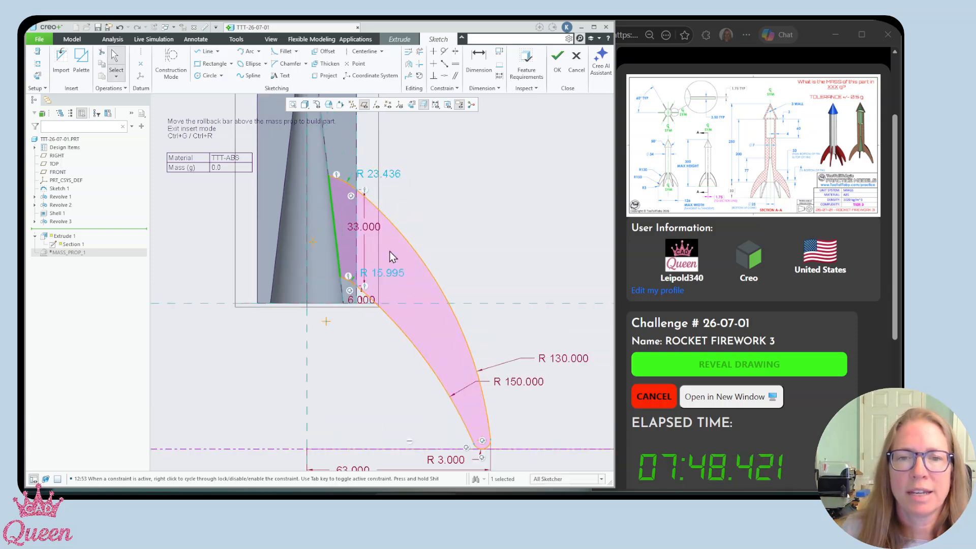
click(455, 63)
click(348, 183)
click(374, 208)
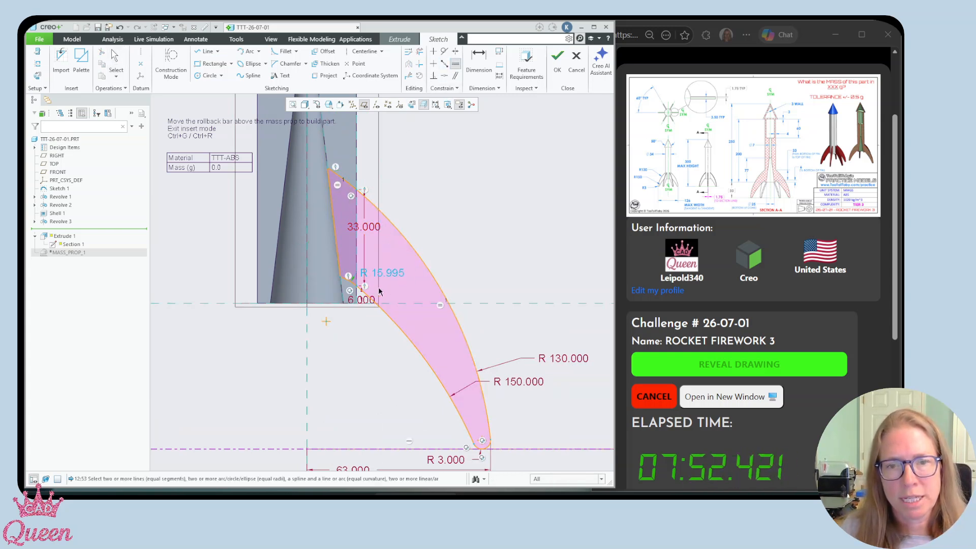
click(353, 282)
click(363, 291)
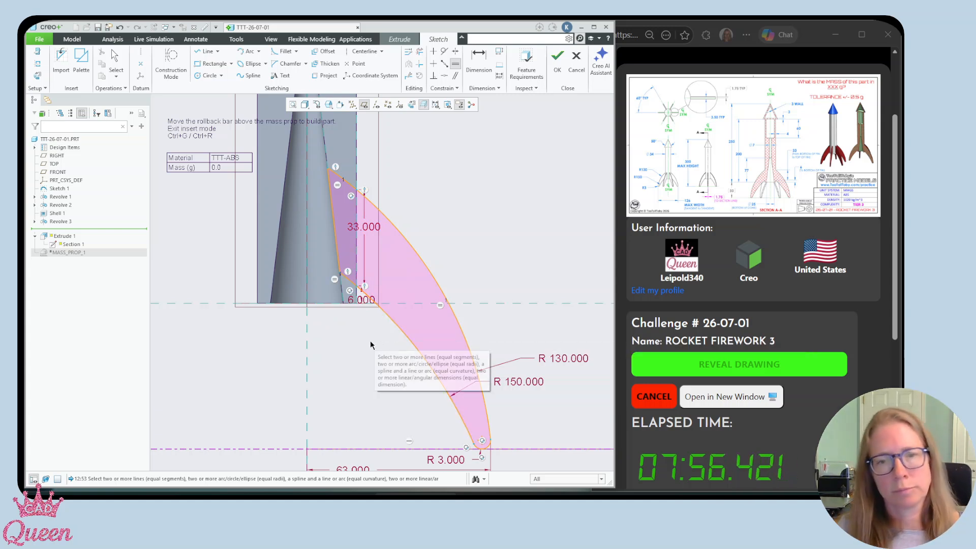
scroll(370, 333, down, 1)
scroll(370, 333, down, 1)
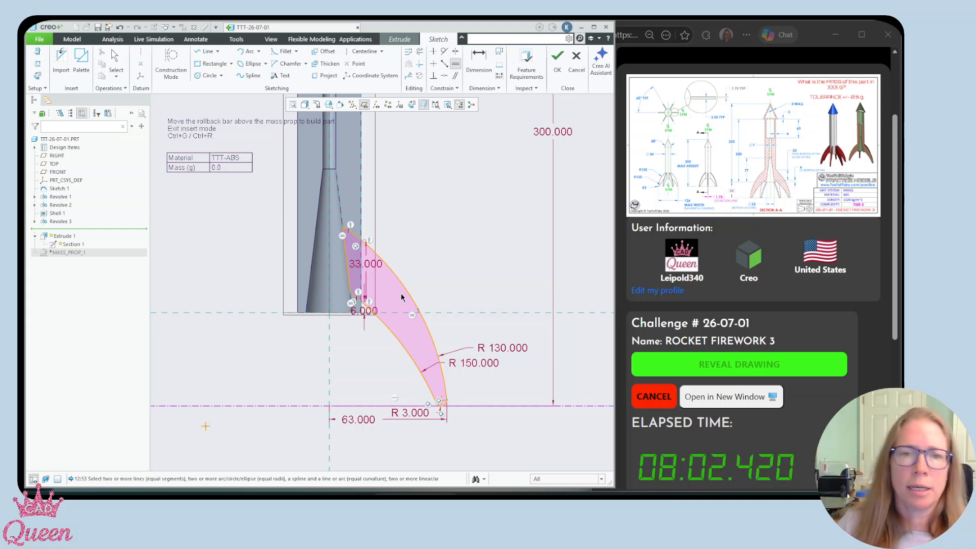
middle_drag(356, 300, 360, 288)
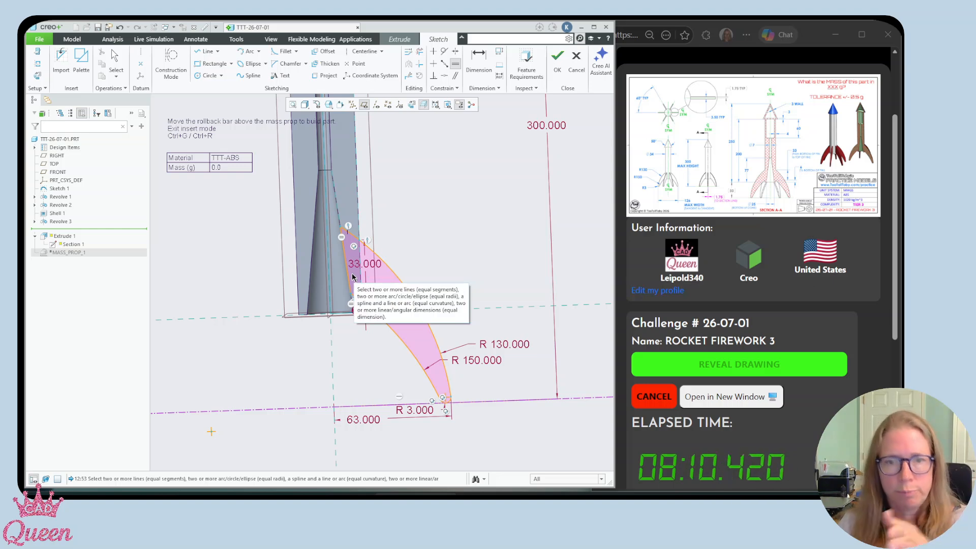
click(558, 57)
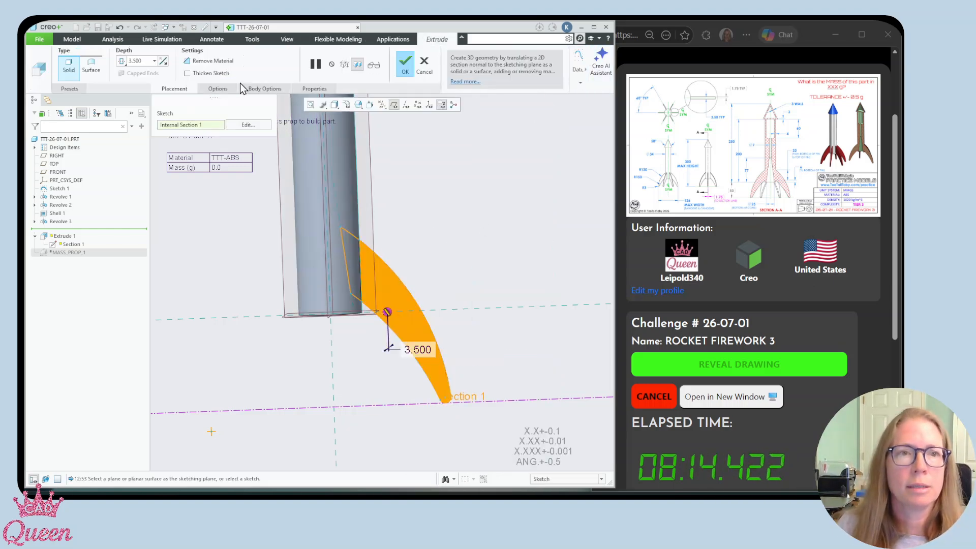
- Set the fin extrusion to create a new body and complete the feature
mouse_move(413, 208)
middle_down()
mouse_move(404, 235)
mouse_move(460, 270)
middle_up()
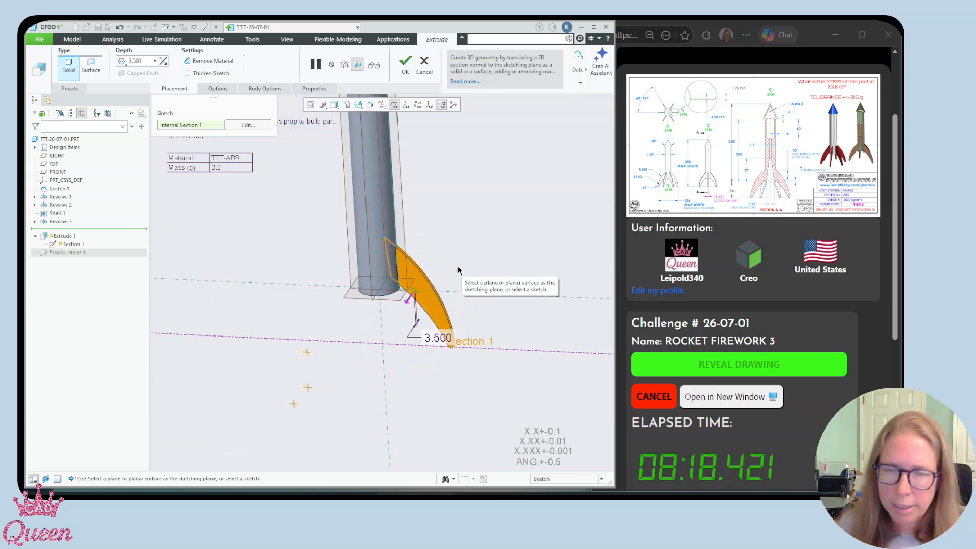
click(264, 89)
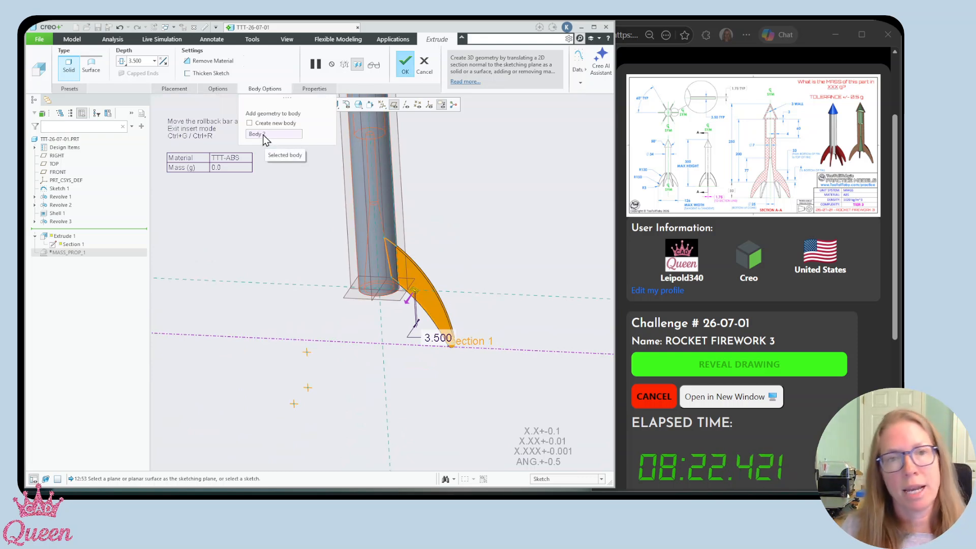
click(250, 123)
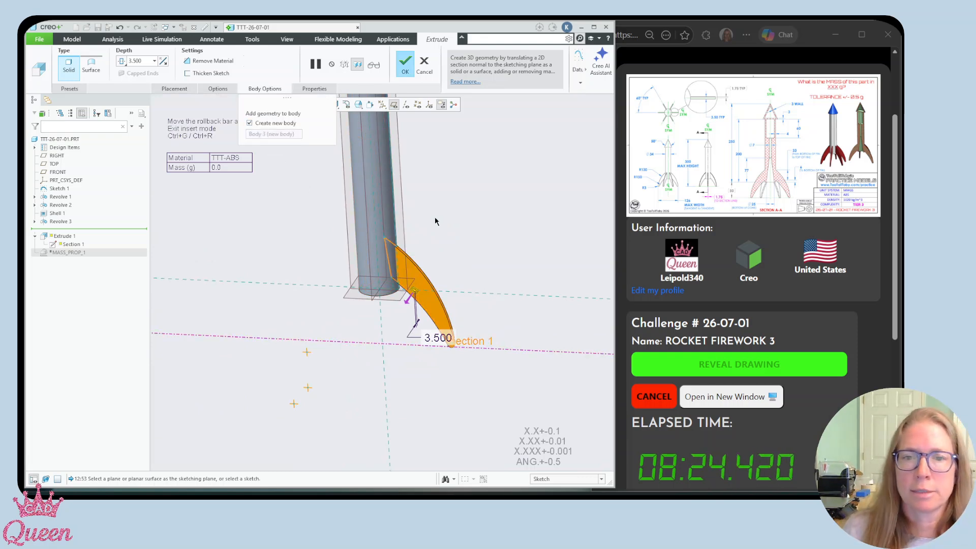
click(404, 66)
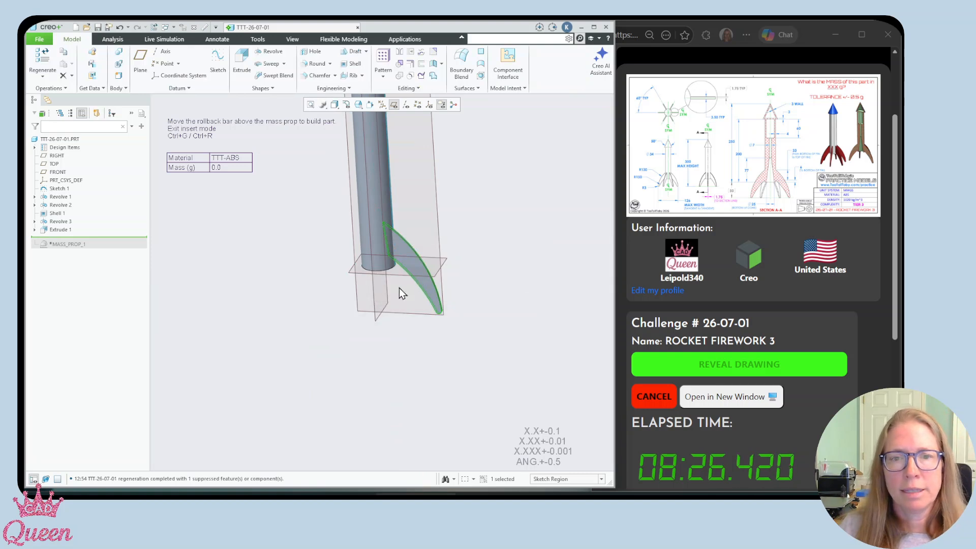
- Hide the datum planes and show the spin center for a clear view of the rocket
mouse_move(403, 270)
middle_down()
mouse_move(409, 229)
mouse_move(403, 287)
middle_up()
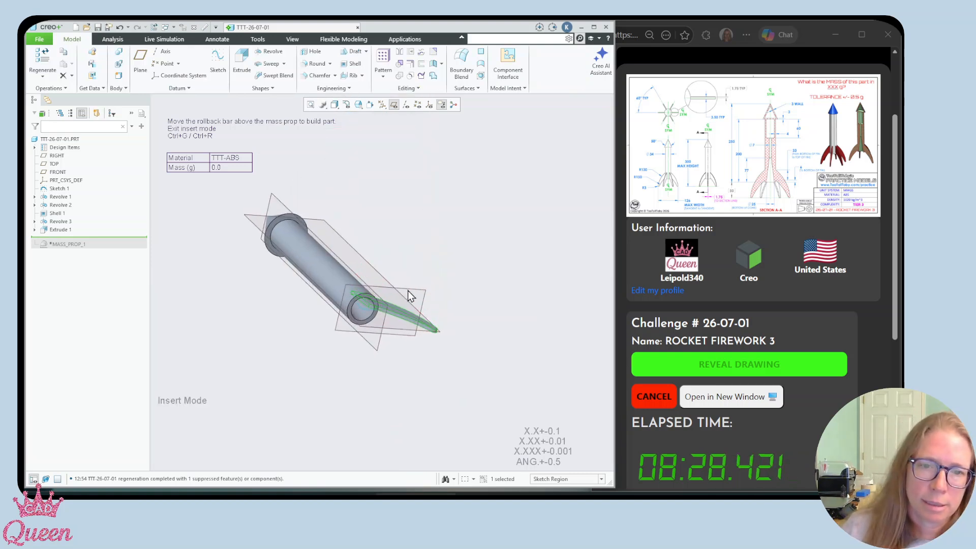
scroll(362, 305, down, 3)
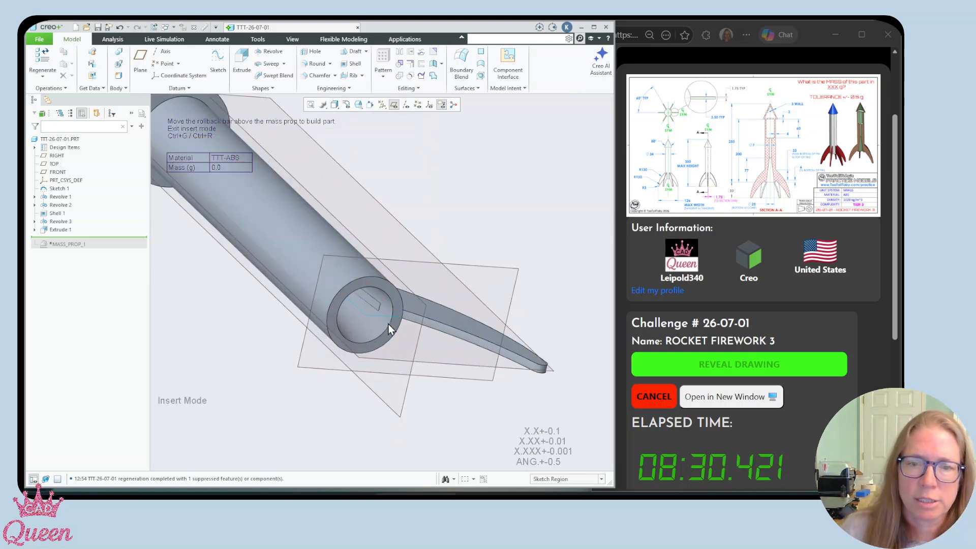
scroll(402, 320, up, 1)
middle_drag(434, 300, 401, 362)
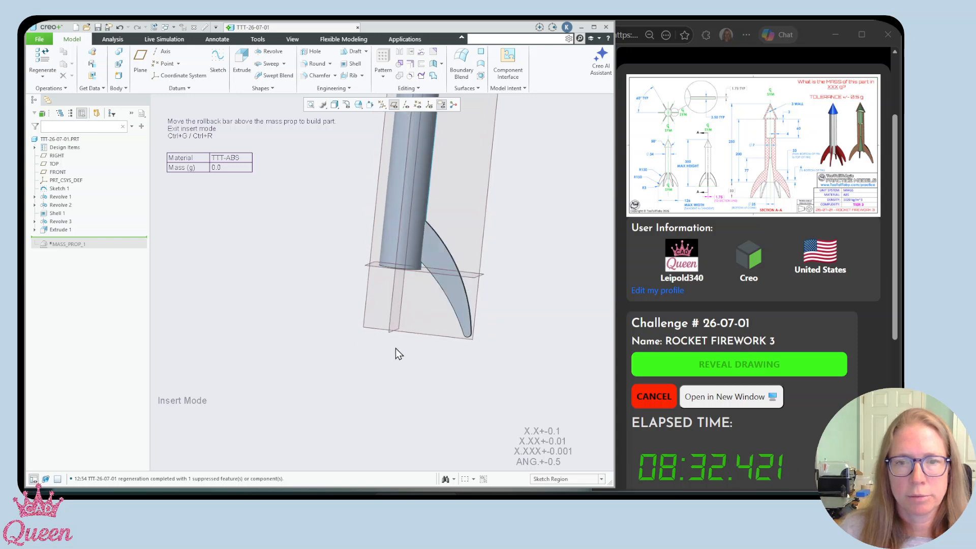
middle_drag(412, 165, 448, 107)
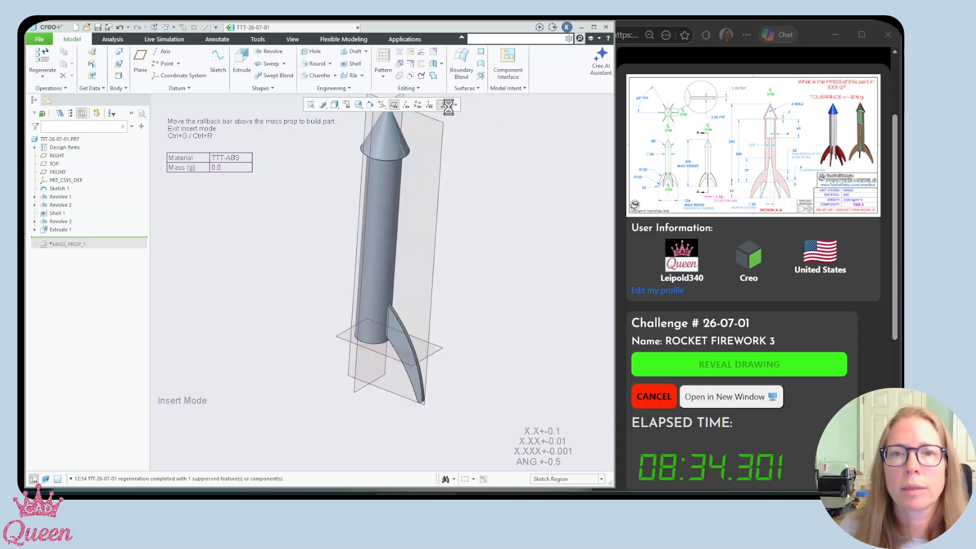
click(449, 106)
click(399, 105)
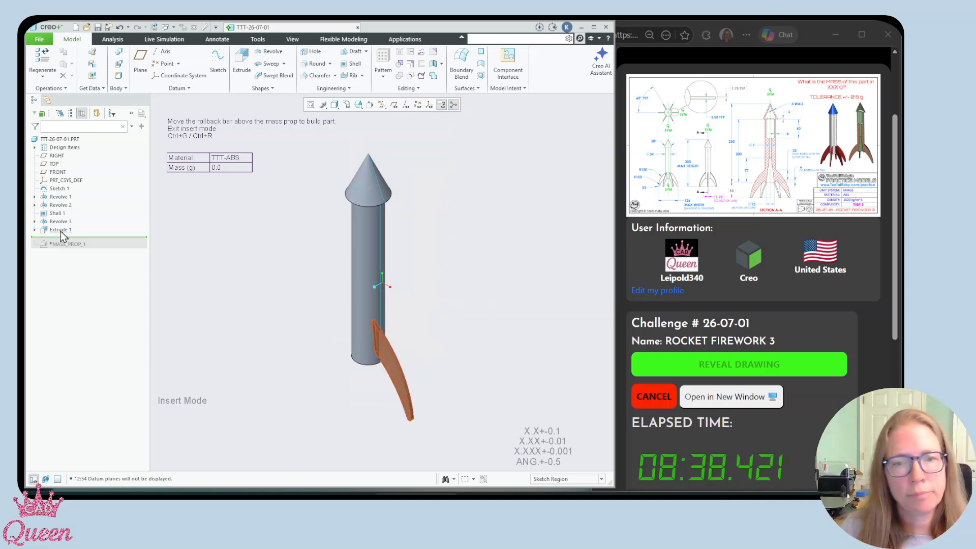
- Examine up close where the extruded fin meets the rocket body wall
scroll(379, 358, up, 3)
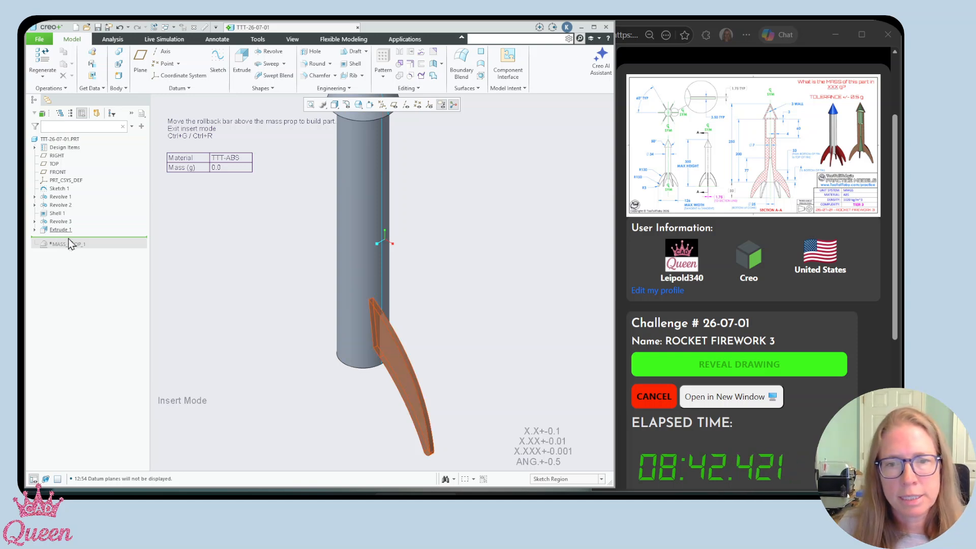
scroll(405, 354, up, 3)
click(334, 104)
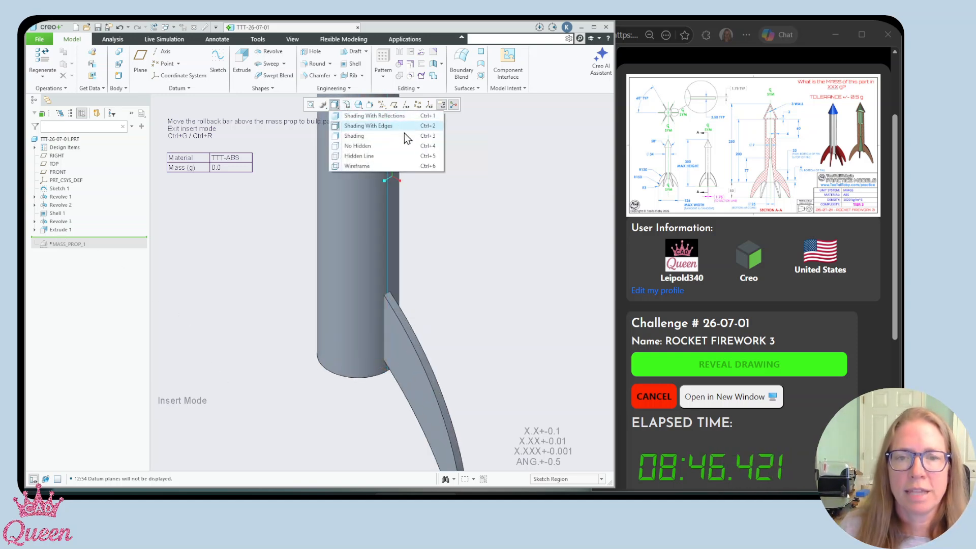
click(467, 304)
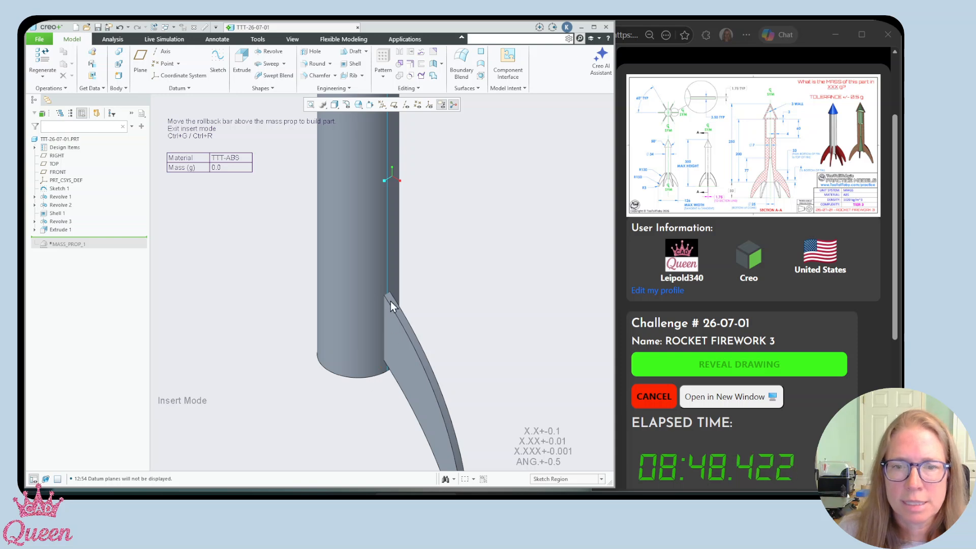
scroll(394, 310, up, 2)
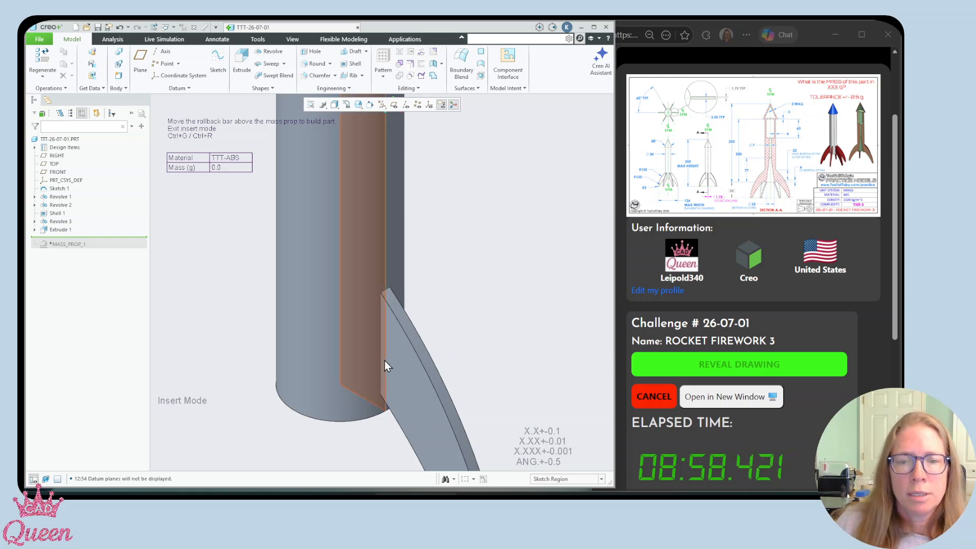
scroll(404, 260, down, 3)
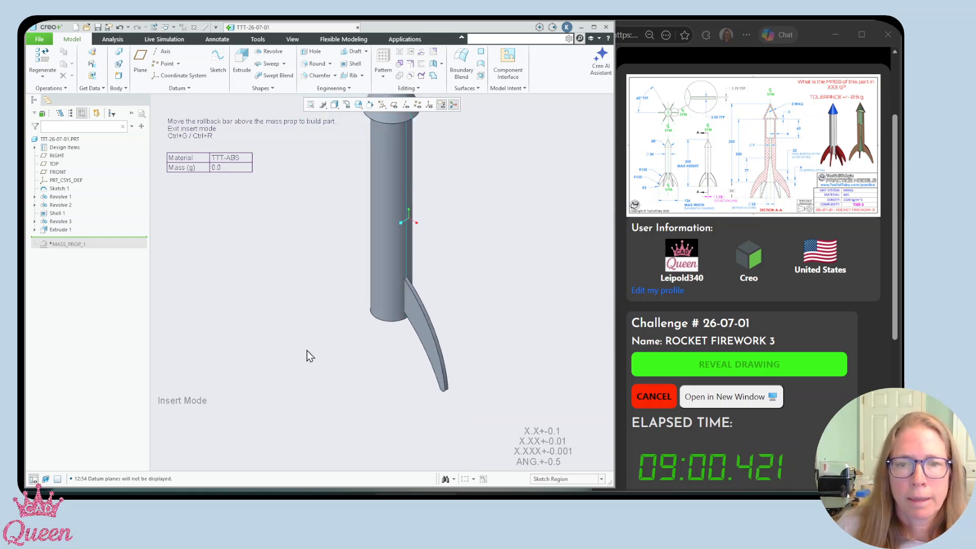
scroll(309, 320, down, 2)
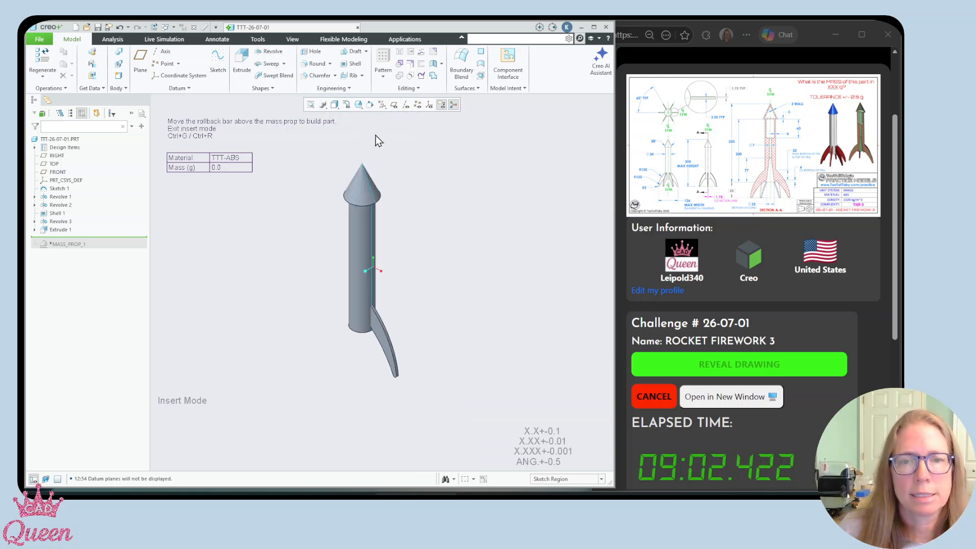
- Pattern the fin extrusion about the rocket's central axis with 6 members over a 360° angular extent
click(60, 230)
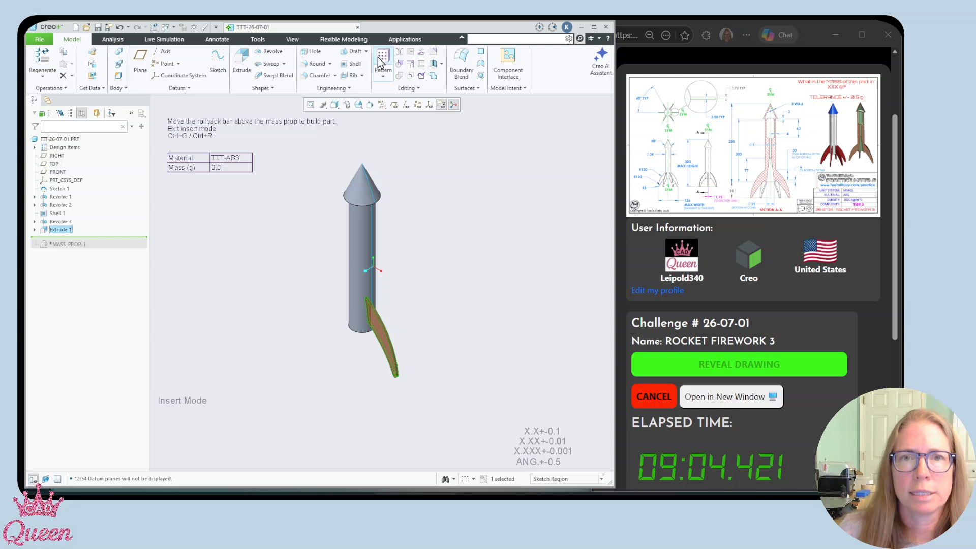
click(382, 69)
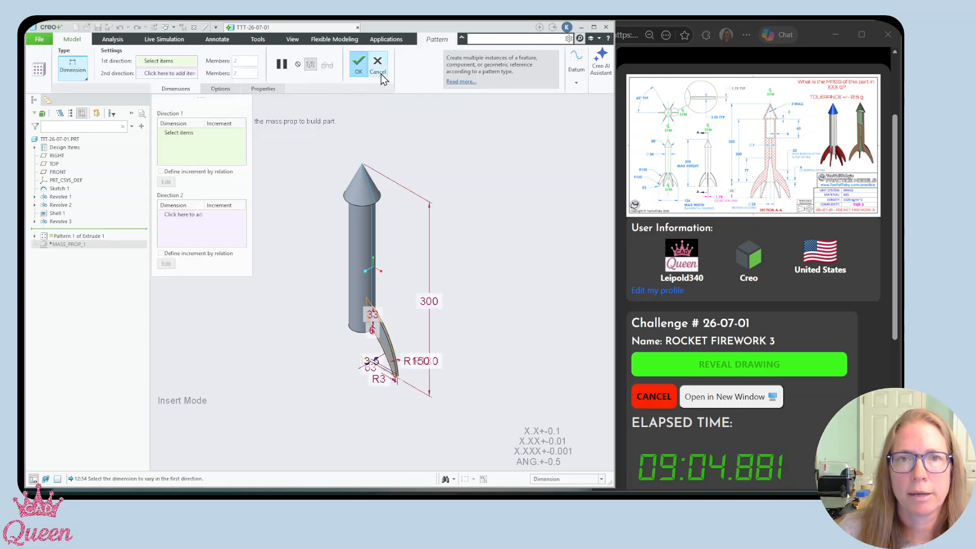
click(85, 77)
click(76, 104)
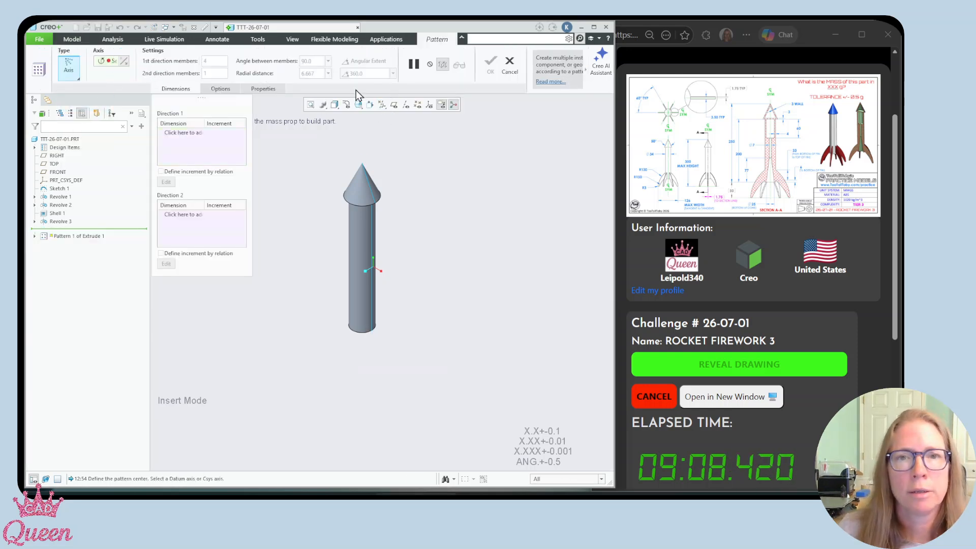
click(406, 105)
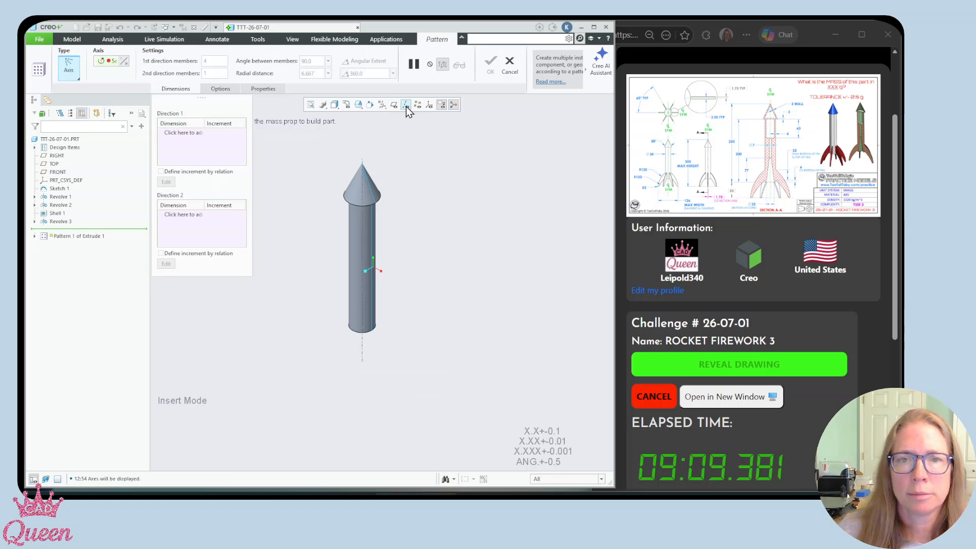
click(360, 262)
click(366, 61)
text(6)
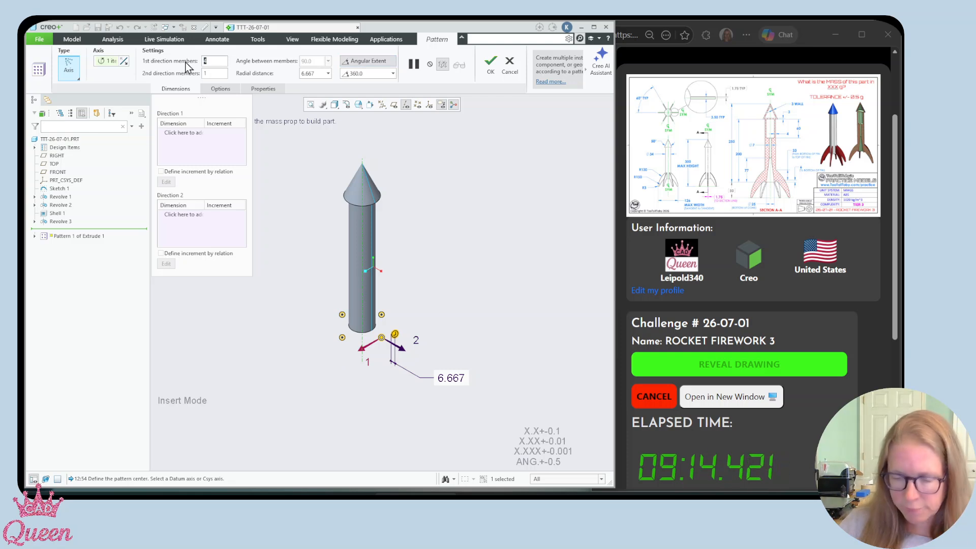
click(492, 66)
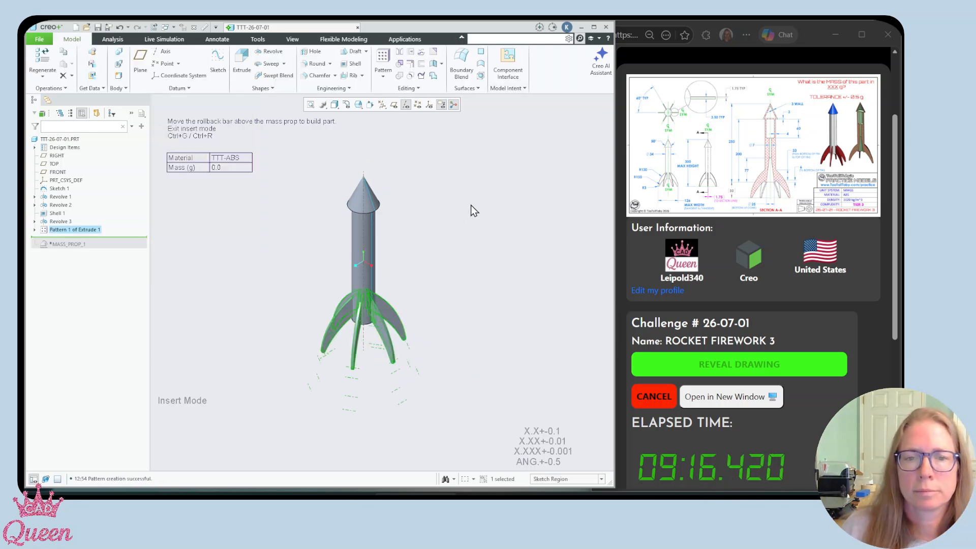
click(416, 104)
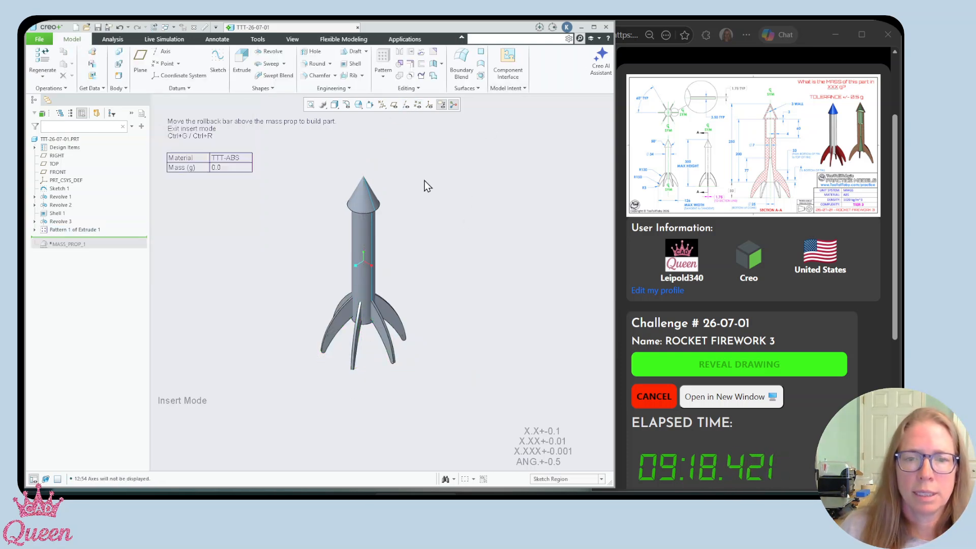
- Find a blue appearance in the library and apply it to the nose cone body
click(35, 147)
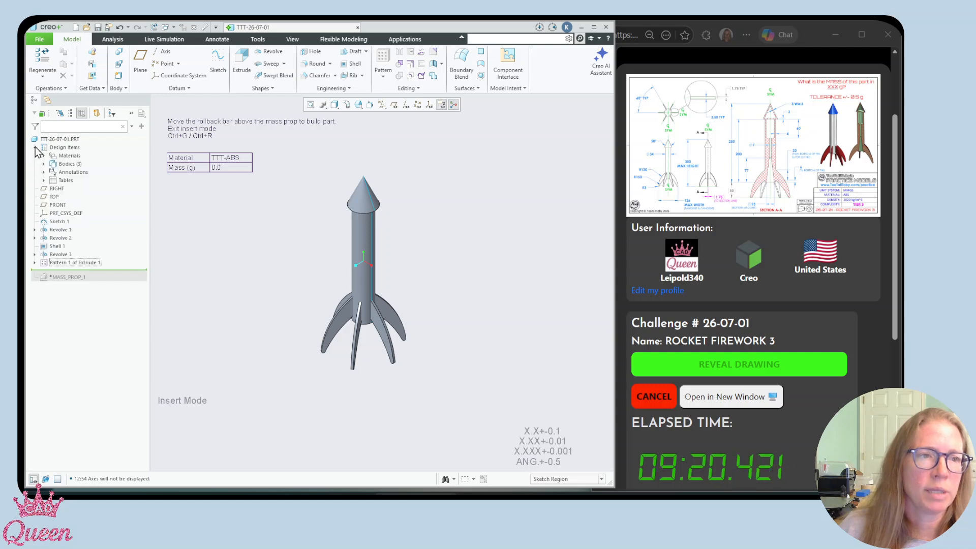
double_click(67, 165)
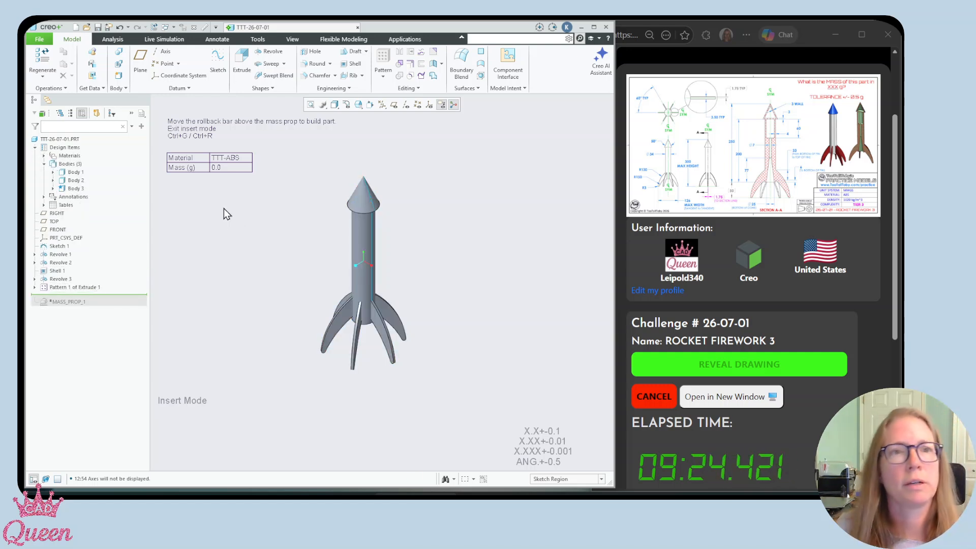
click(291, 40)
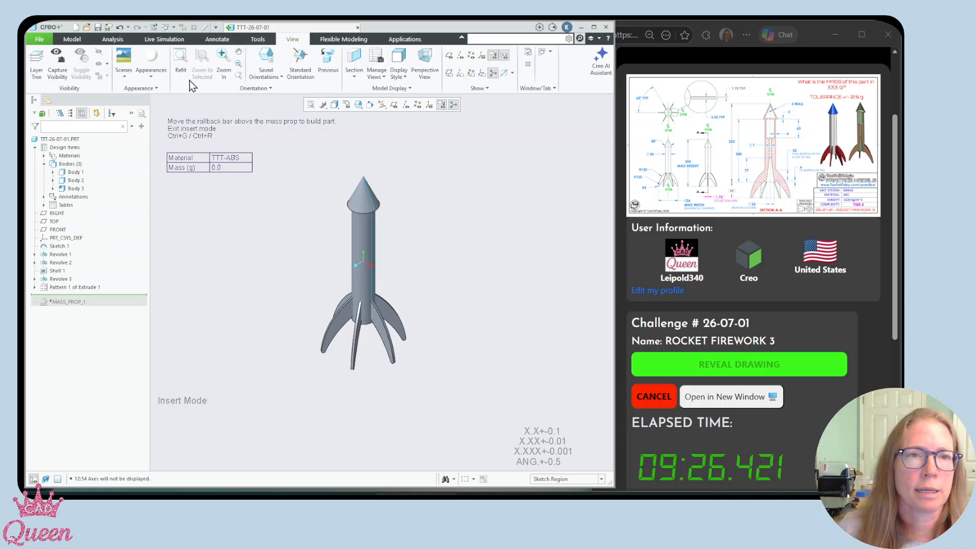
click(151, 74)
click(159, 90)
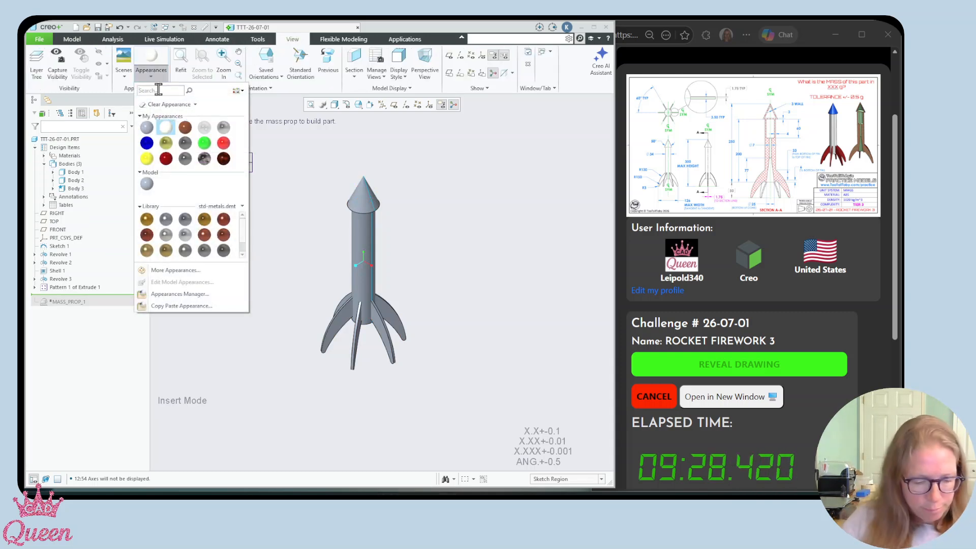
text(blue)
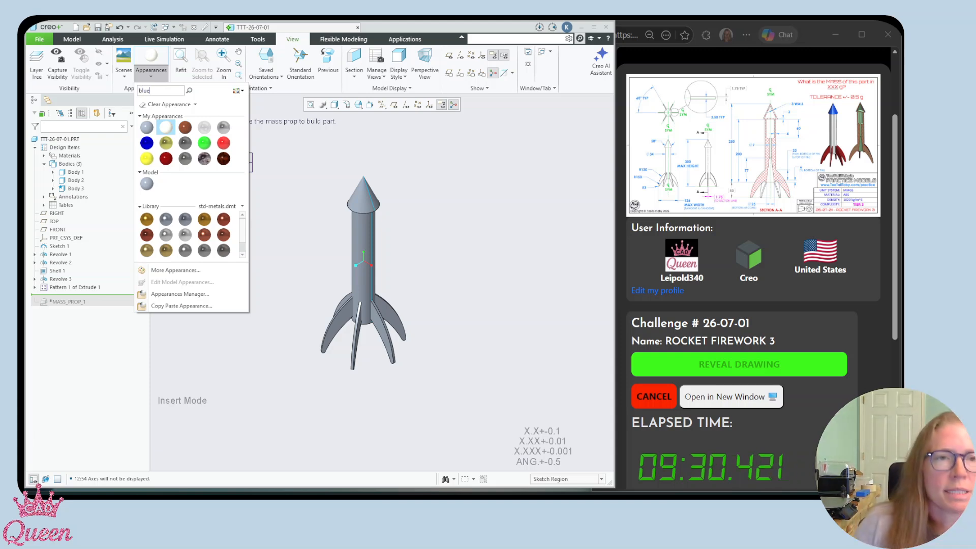
key(Return)
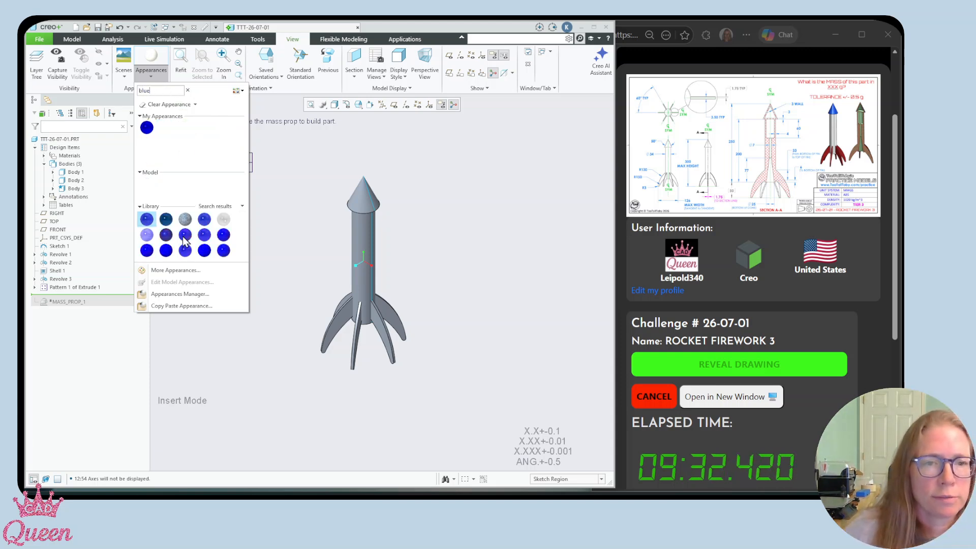
click(224, 243)
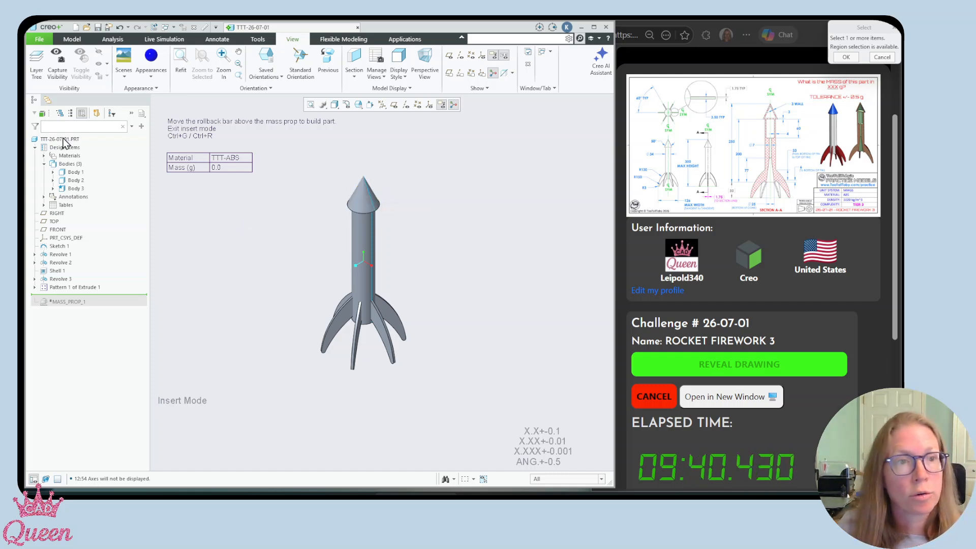
click(571, 481)
click(550, 456)
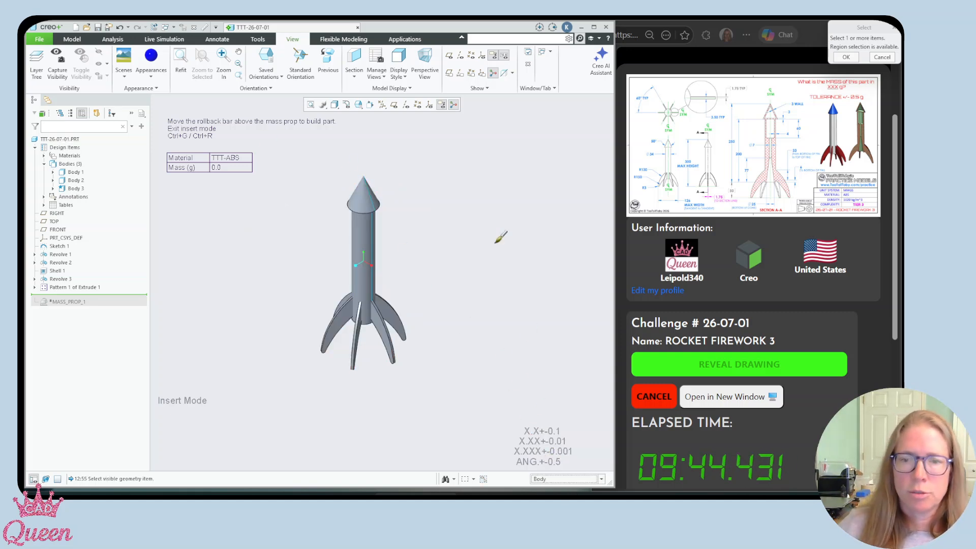
click(369, 196)
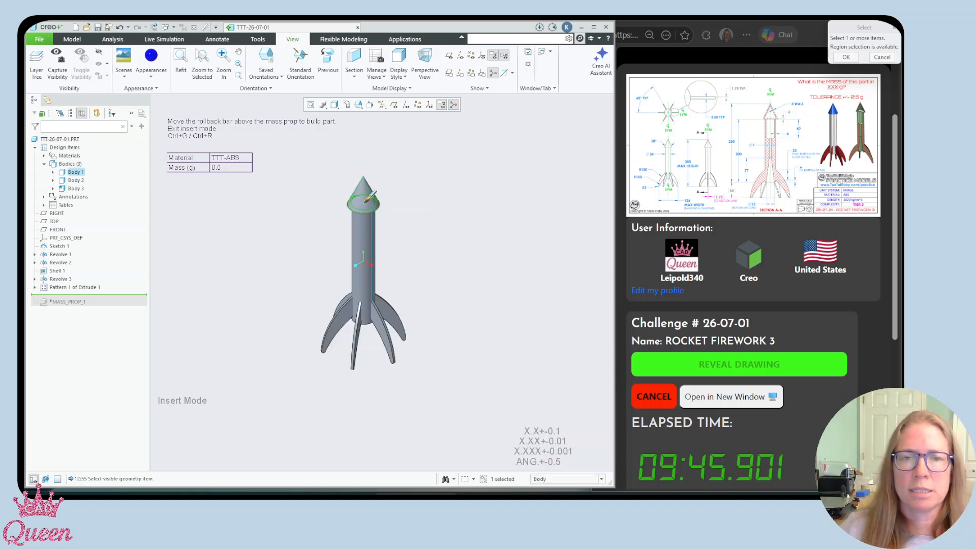
middle_click(415, 205)
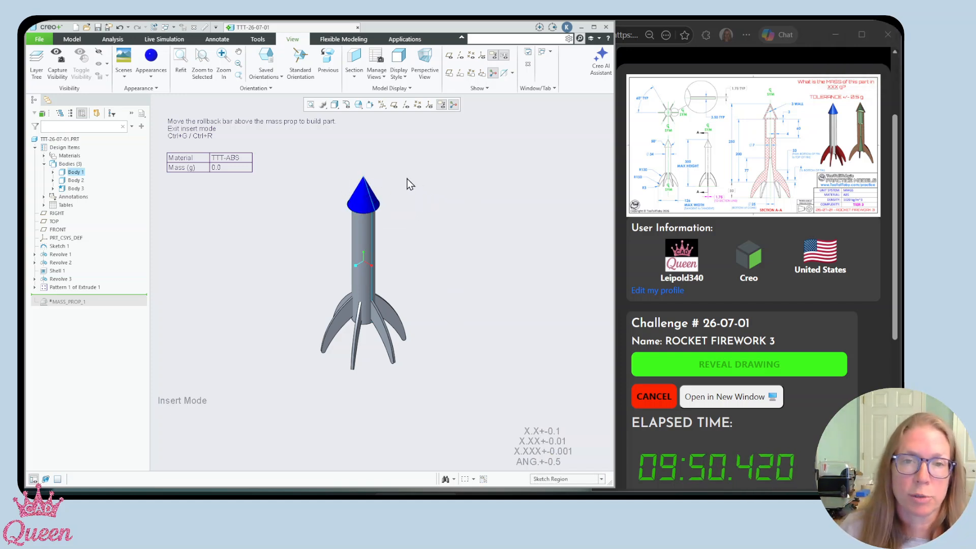
- Find a white appearance in the library and apply it to the rocket's tube body
click(151, 73)
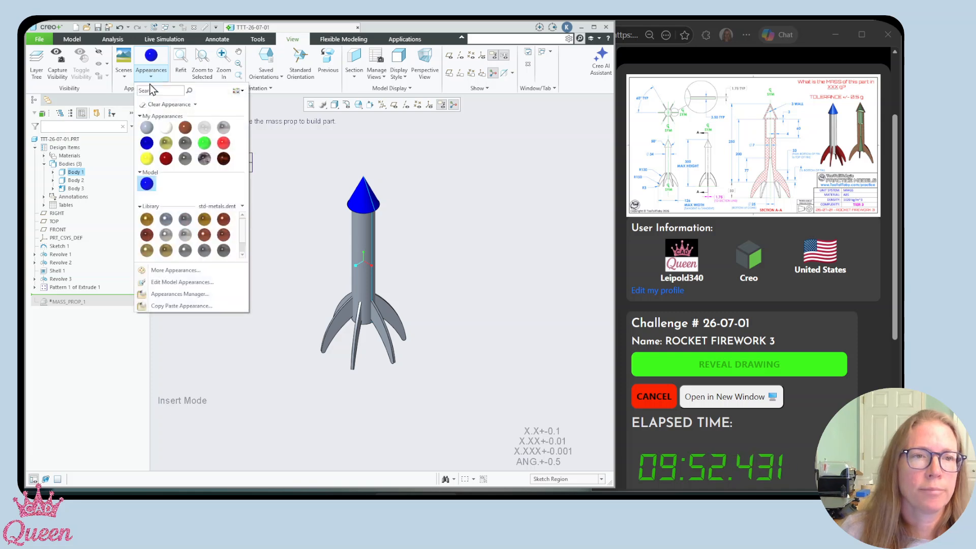
text(white)
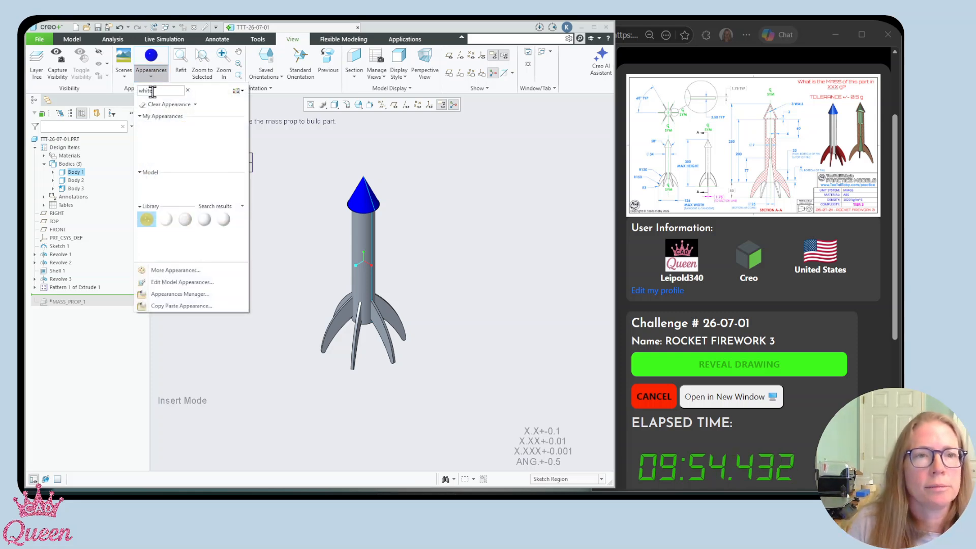
click(185, 220)
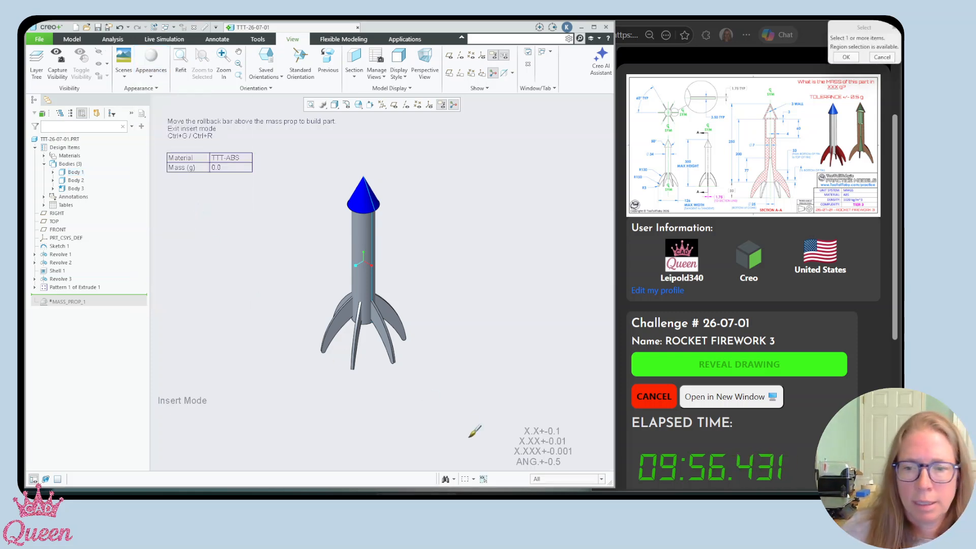
right_click(354, 246)
right_click(354, 247)
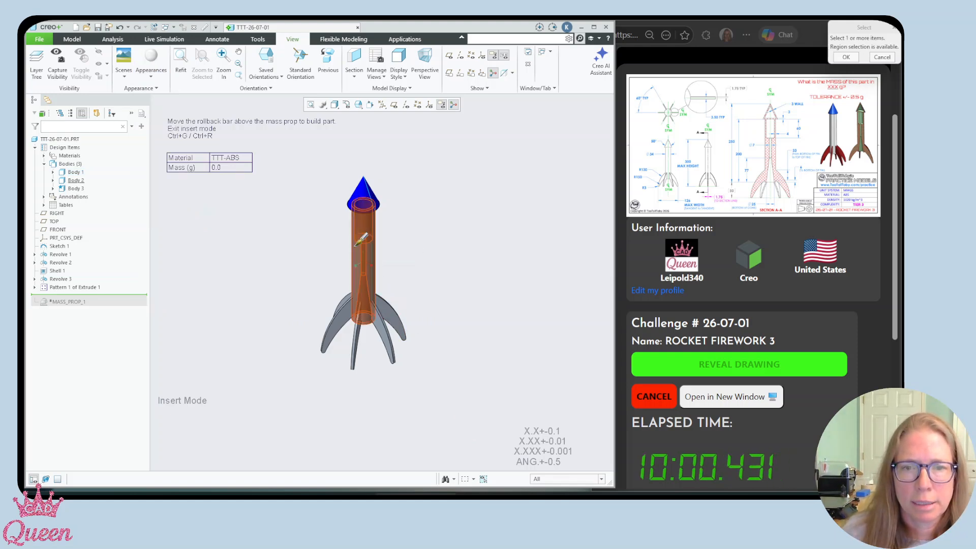
click(355, 246)
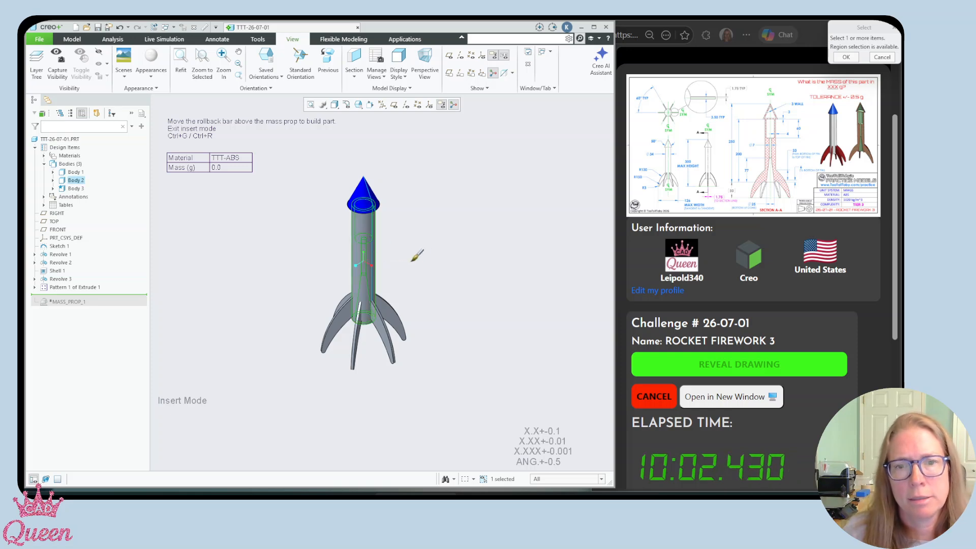
middle_click(426, 253)
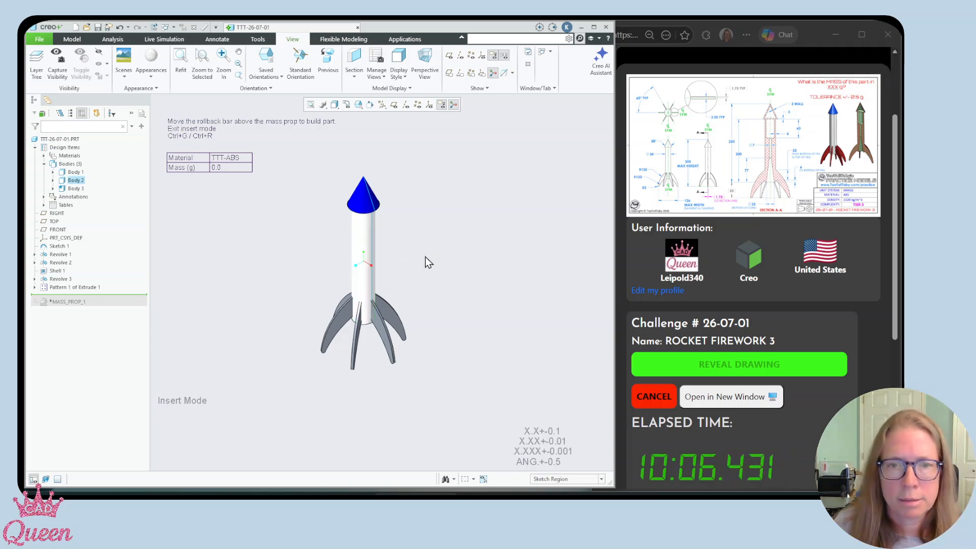
- Find a red appearance in the library and apply it to the body containing the fins
click(157, 77)
click(153, 91)
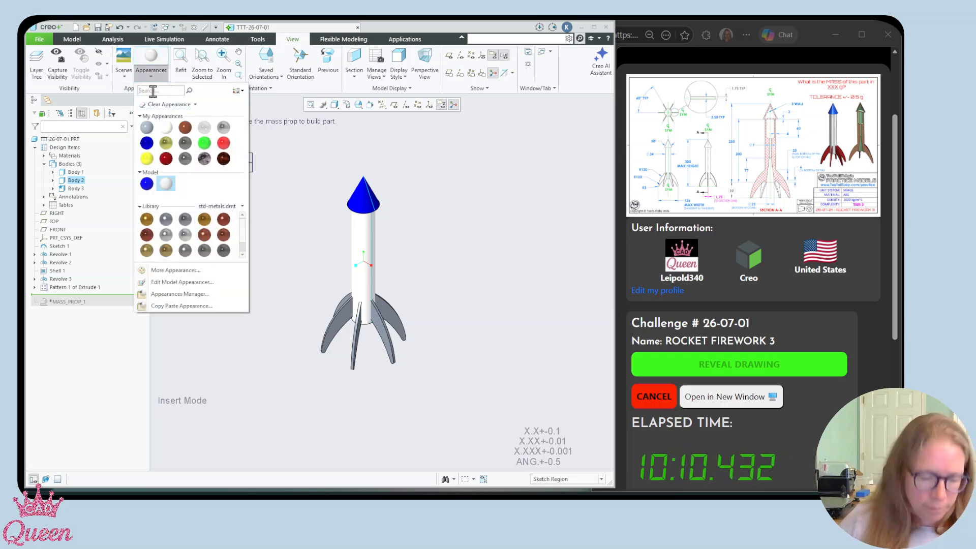
text(red)
key(Return)
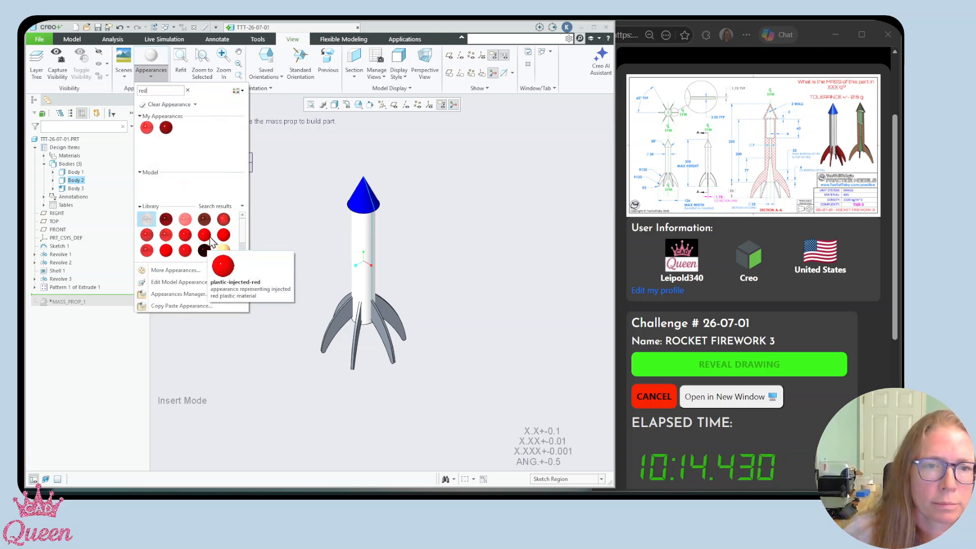
click(186, 235)
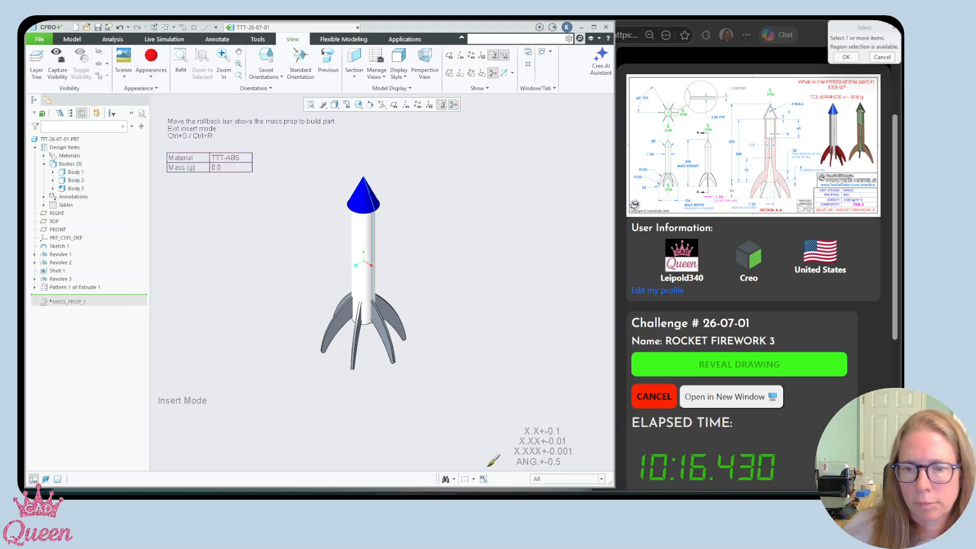
click(554, 482)
click(546, 455)
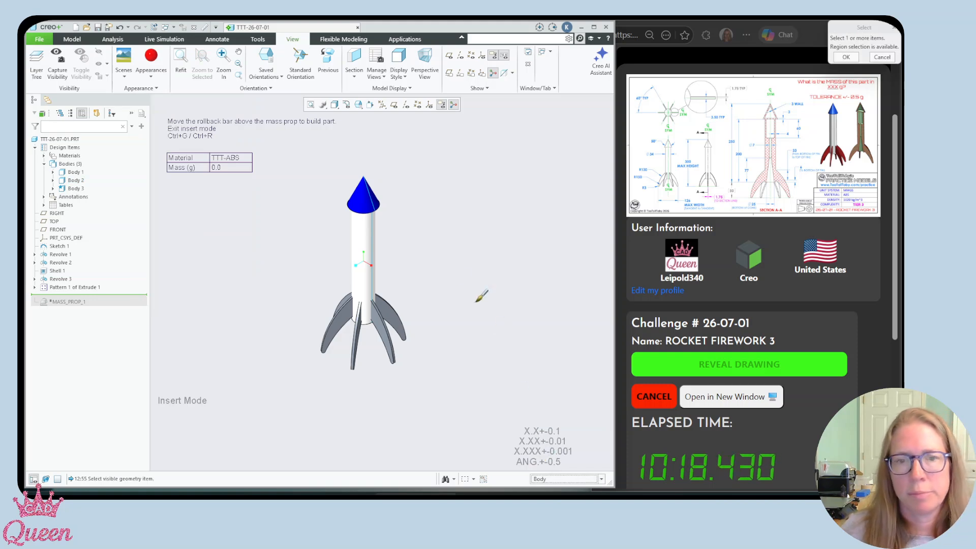
click(388, 311)
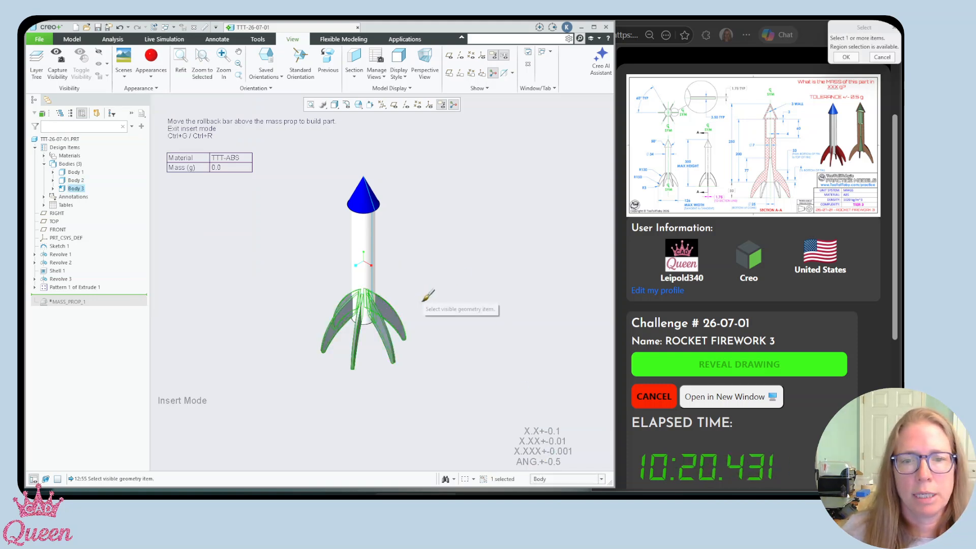
middle_click(427, 305)
- Clear the selection and hide Sketch 1
click(428, 304)
click(60, 246)
click(75, 226)
- Examine from below whether the fins intrude into the hollow interior of the rocket tube
middle_drag(263, 277, 360, 303)
scroll(355, 300, down, 8)
scroll(362, 325, up, 3)
scroll(362, 328, down, 3)
scroll(362, 327, up, 3)
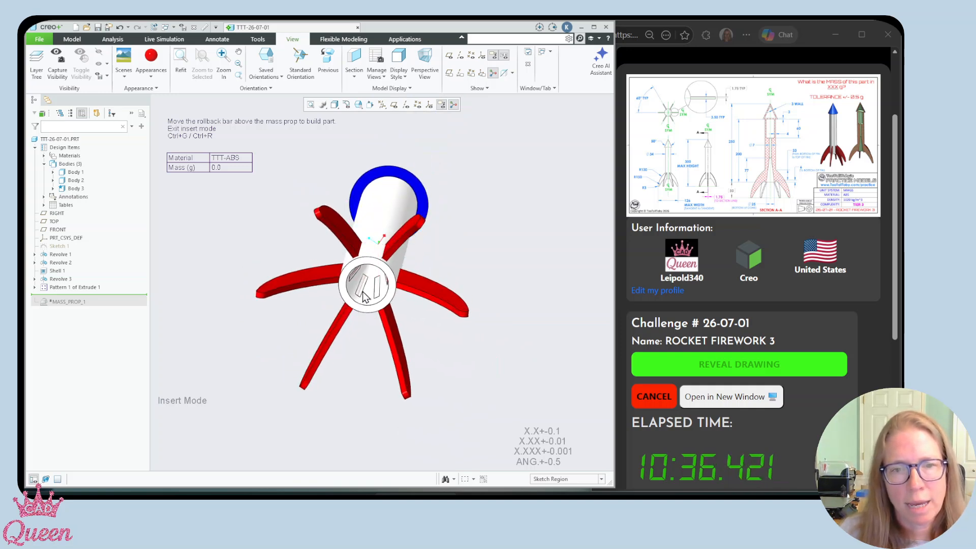
scroll(361, 300, down, 5)
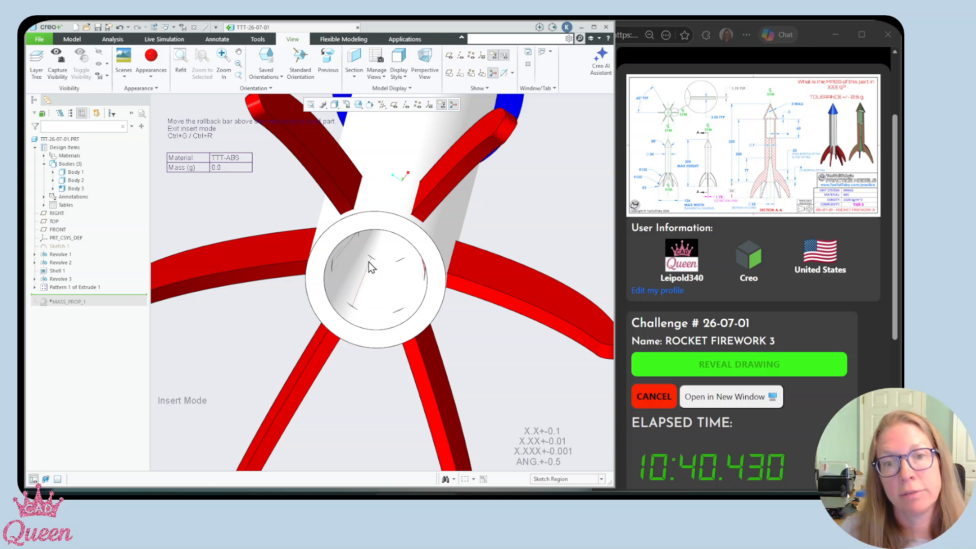
scroll(369, 272, up, 3)
middle_drag(368, 272, 366, 350)
scroll(355, 331, up, 4)
middle_drag(300, 293, 297, 296)
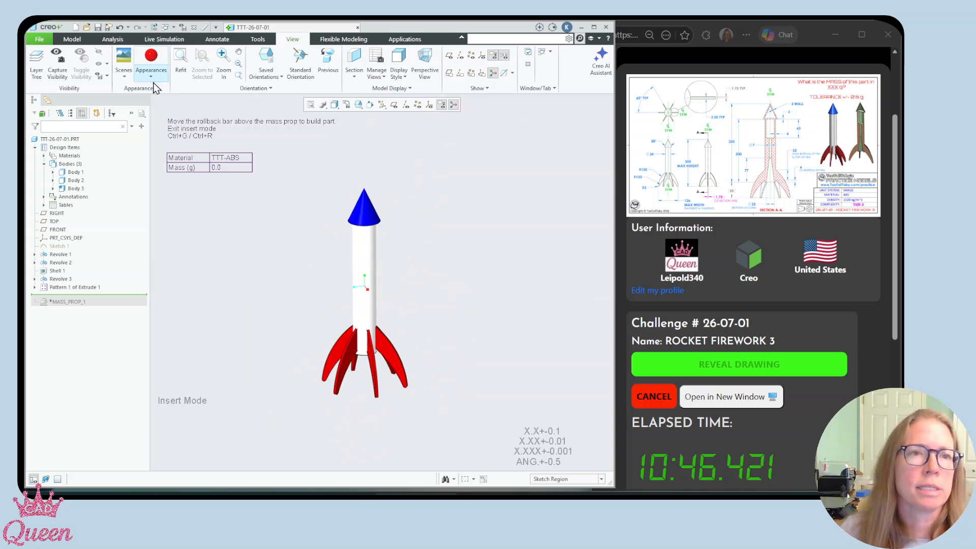
- Subtract the tube body (Body 2) from the fins body (Body 3) with a Boolean operation, keeping the tube body
click(76, 40)
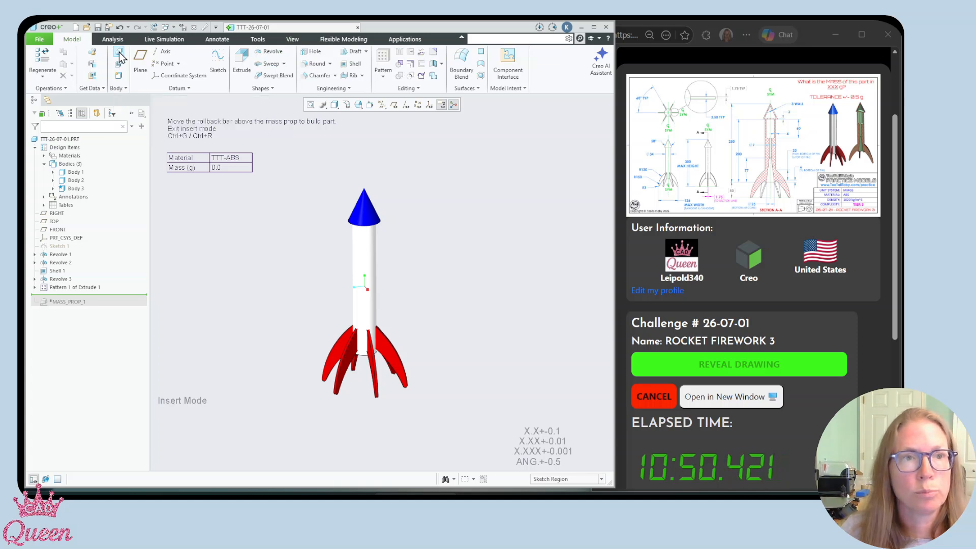
click(119, 54)
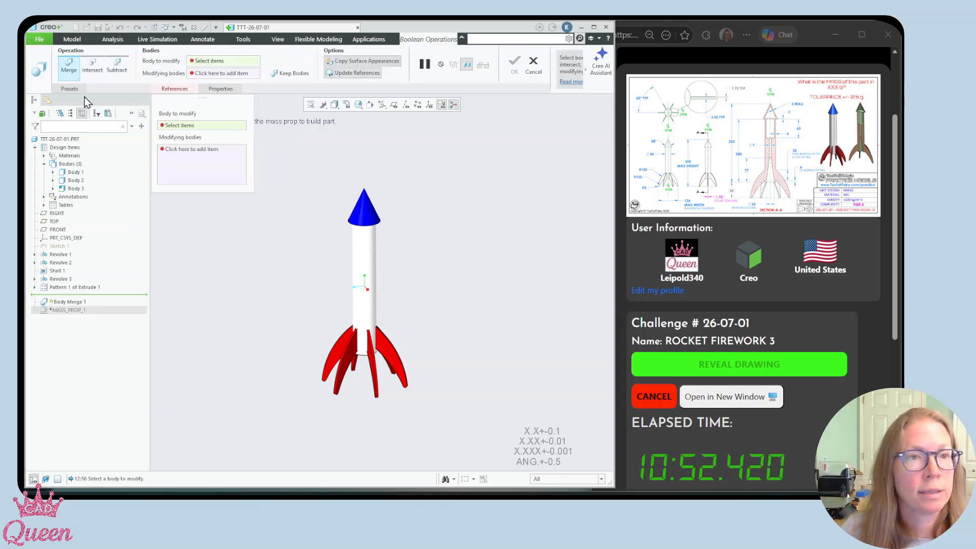
click(118, 67)
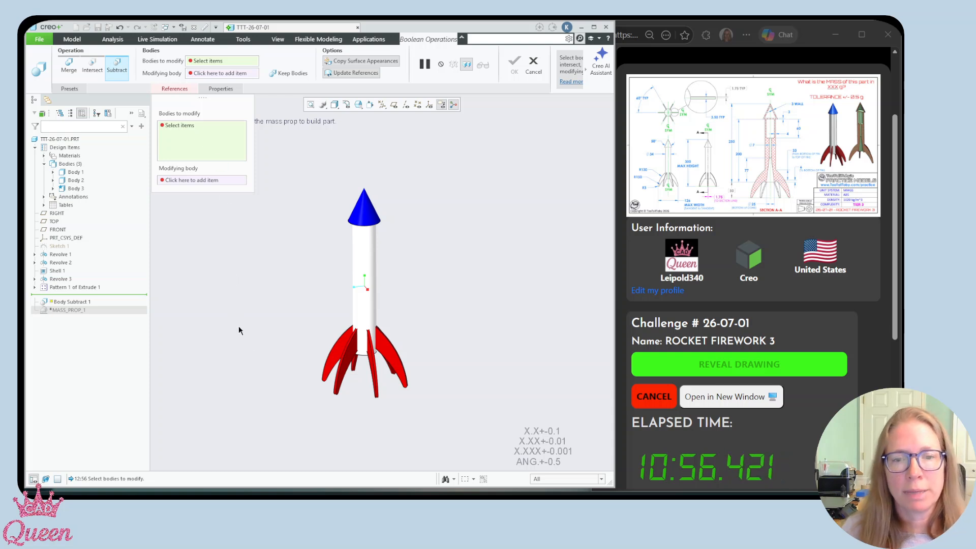
click(366, 377)
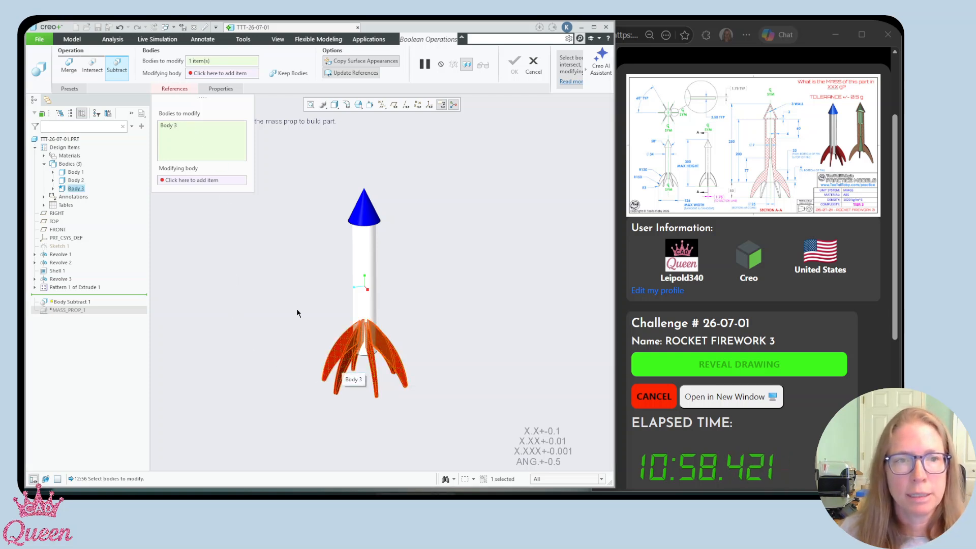
click(193, 181)
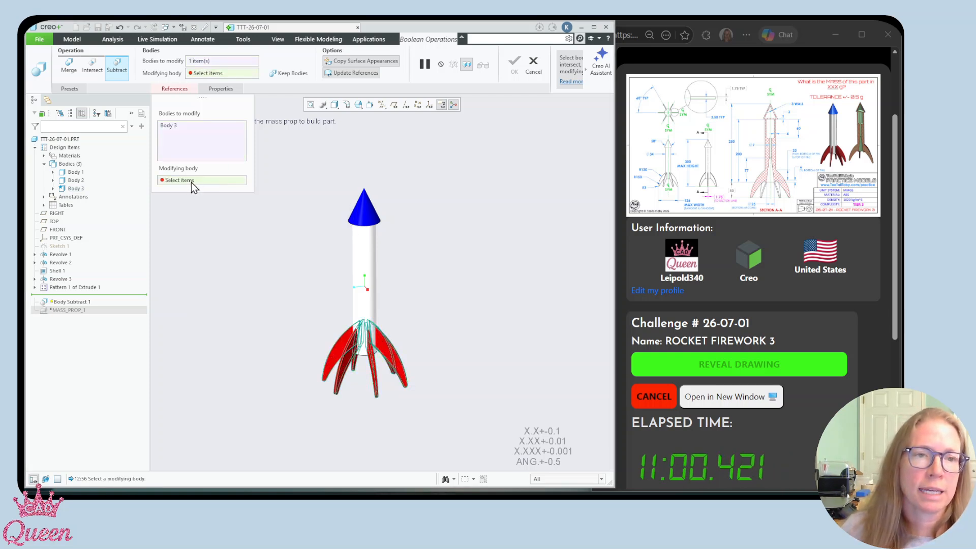
click(360, 277)
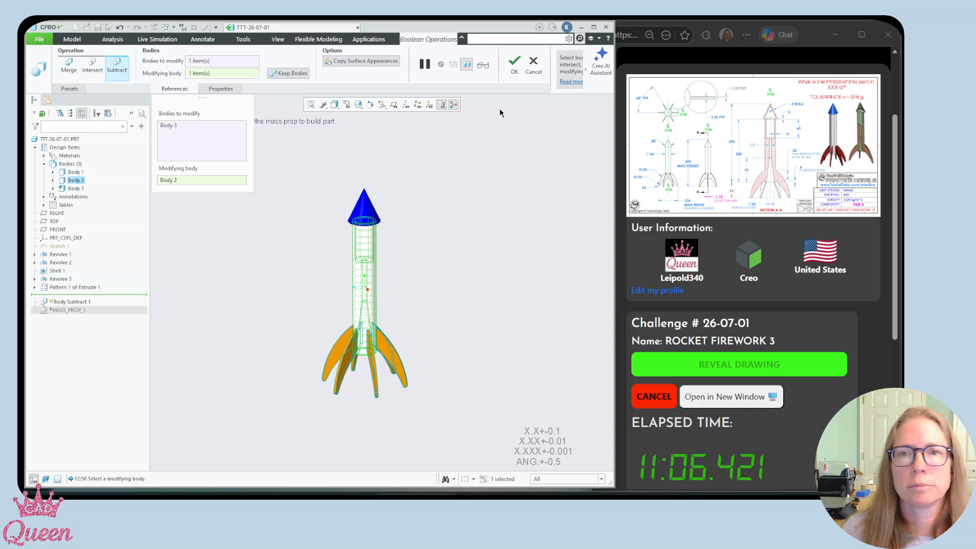
click(520, 67)
- Exit insert mode by resuming the MASS_PROP_1 feature, and regenerate the part to update the mass table
middle_drag(407, 355, 374, 319)
scroll(369, 301, down, 4)
scroll(384, 279, up, 4)
middle_drag(406, 264, 349, 283)
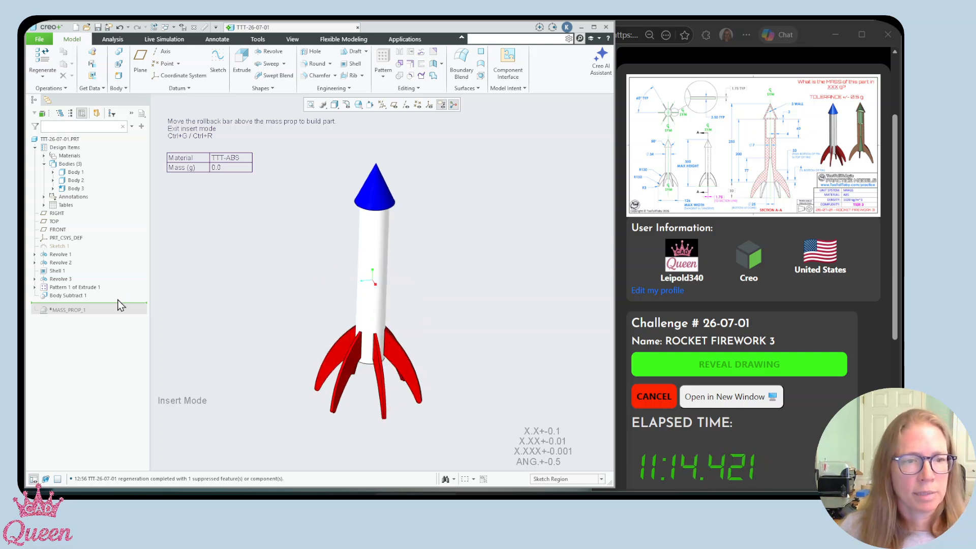
drag(119, 304, 118, 312)
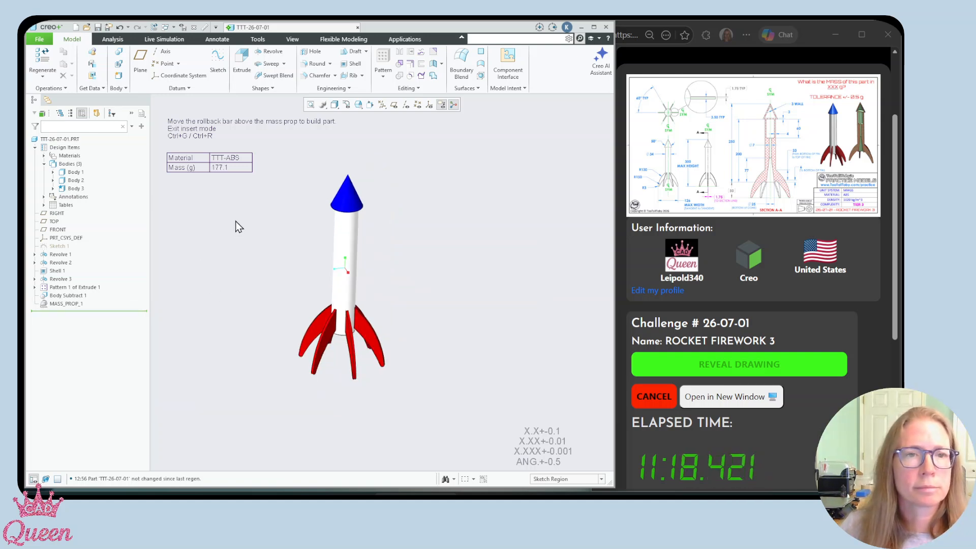
- Submit 177.1 grams as the mass on the challenge page, register the submission and return to the model
scroll(662, 359, down, 3)
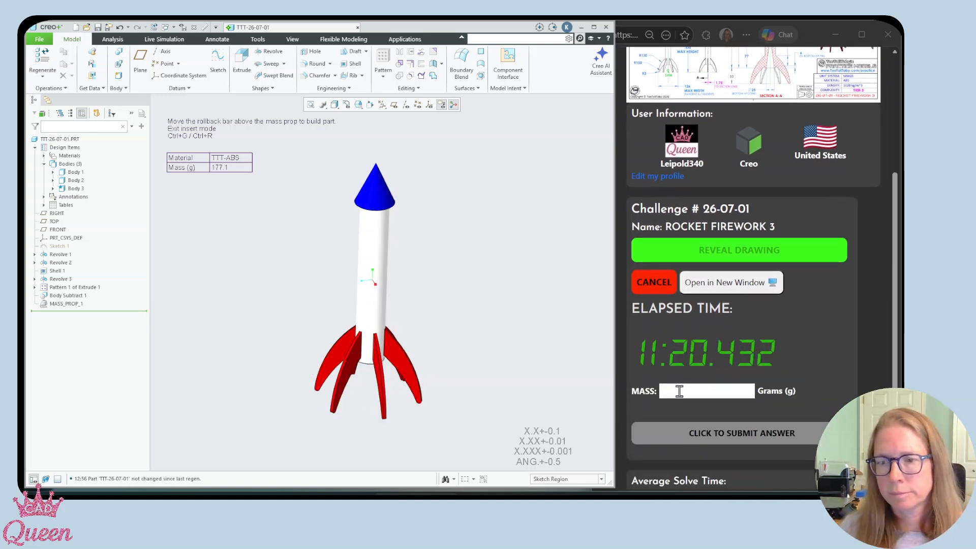
click(679, 391)
text(177.1)
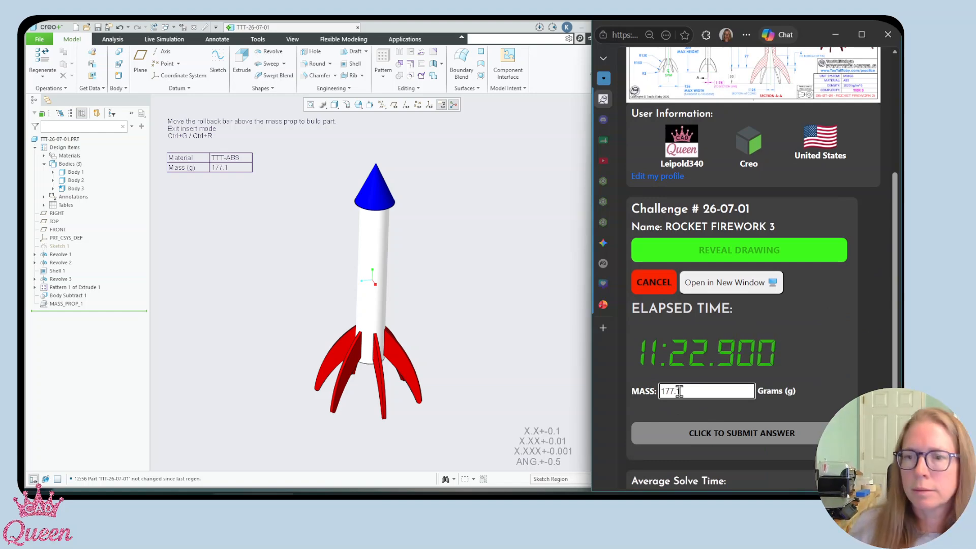
key(Return)
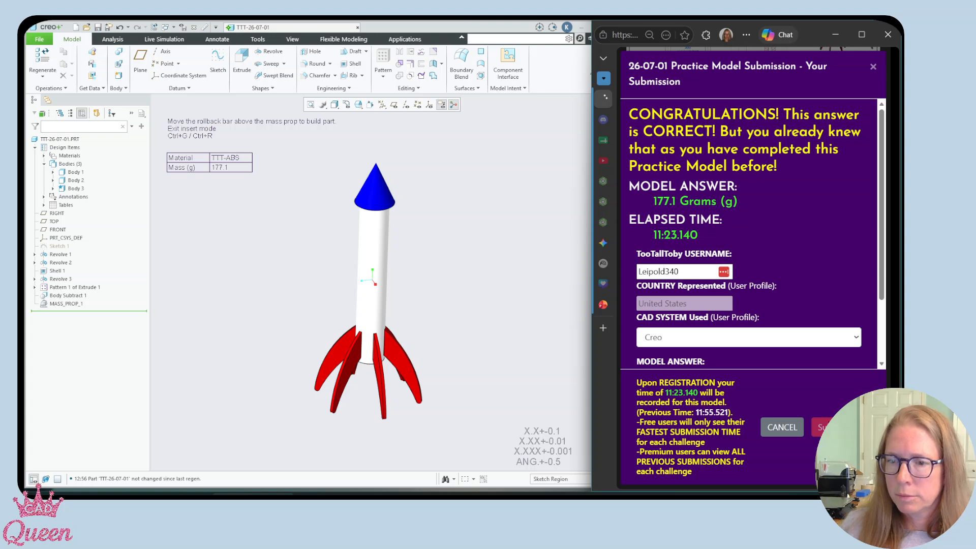
click(797, 427)
scroll(784, 334, down, 5)
click(493, 312)
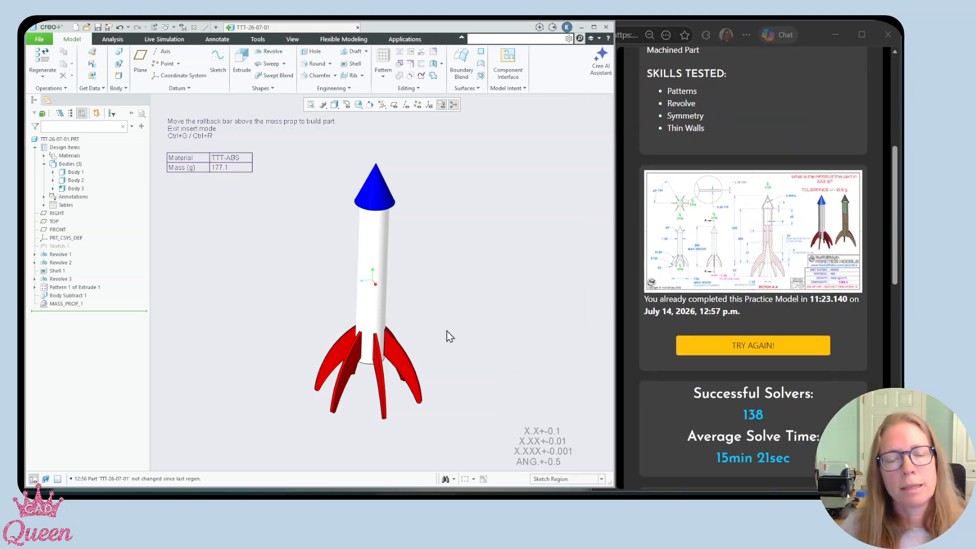
- Hide the fins body temporarily to examine the tube's outer surface, and show the fins again
middle_drag(454, 341, 390, 334)
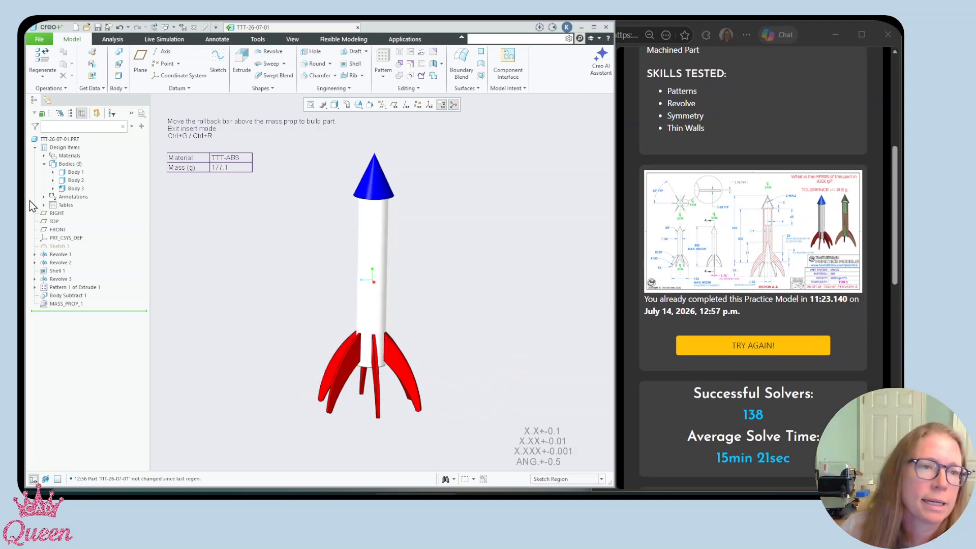
click(74, 188)
click(92, 171)
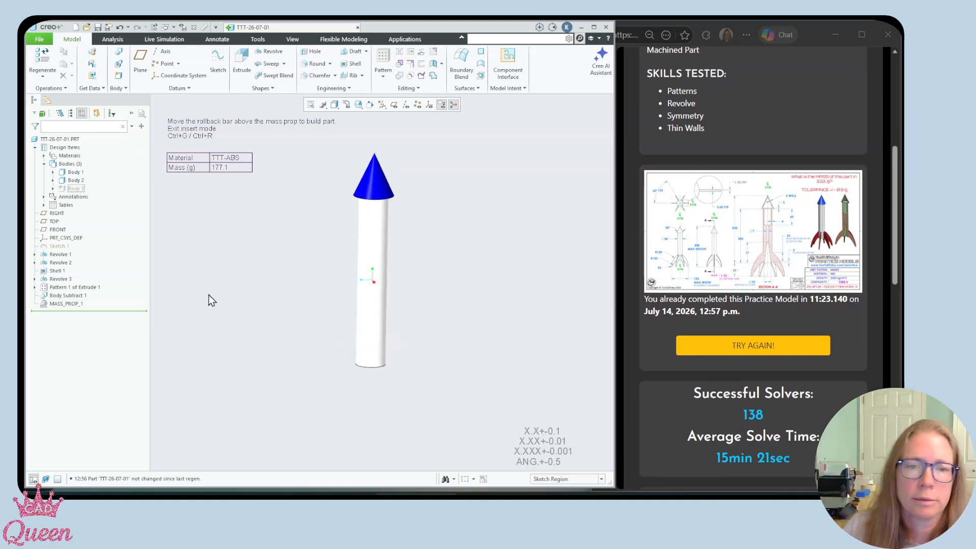
click(75, 188)
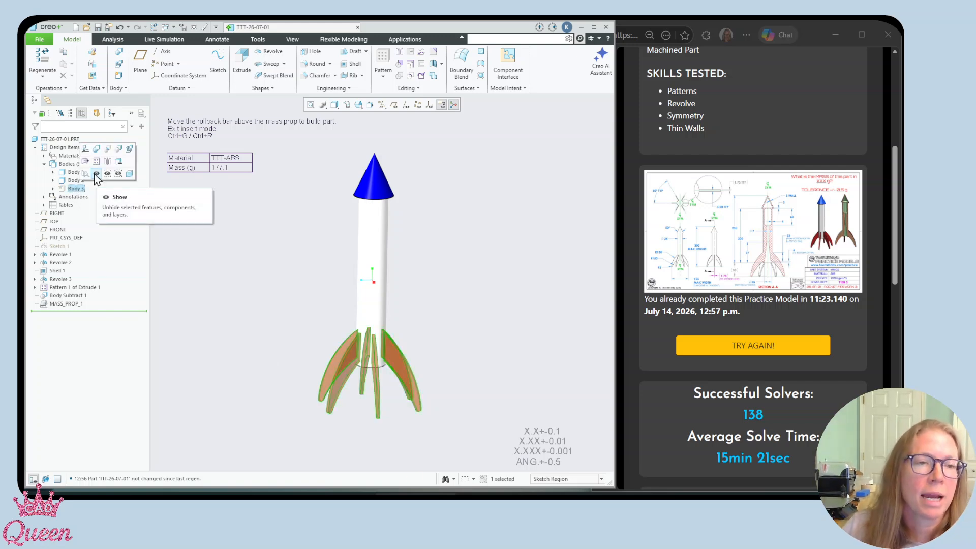
click(96, 173)
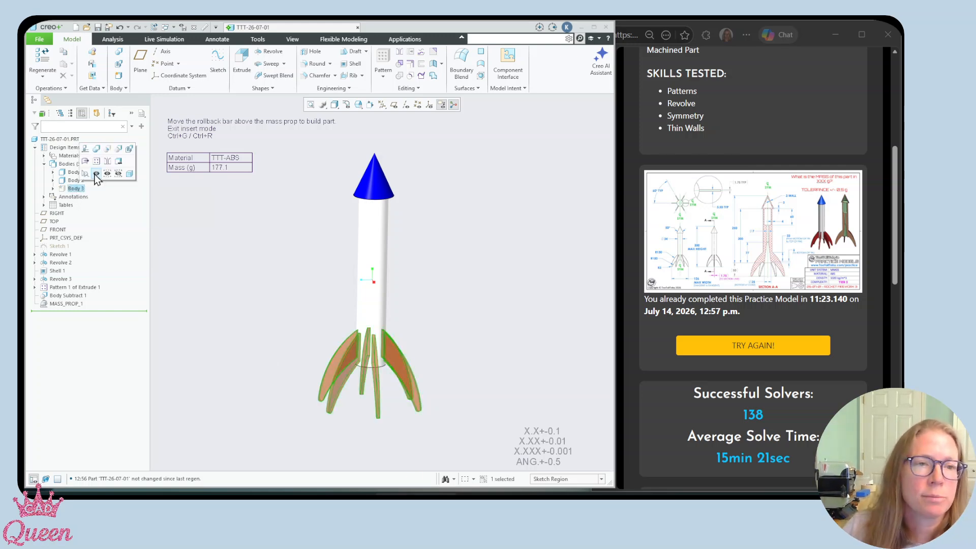
- Redefine Body Subtract 1 with swapped references so that the fins body (Body 3) is subtracted from the tube body (Body 2)
click(63, 295)
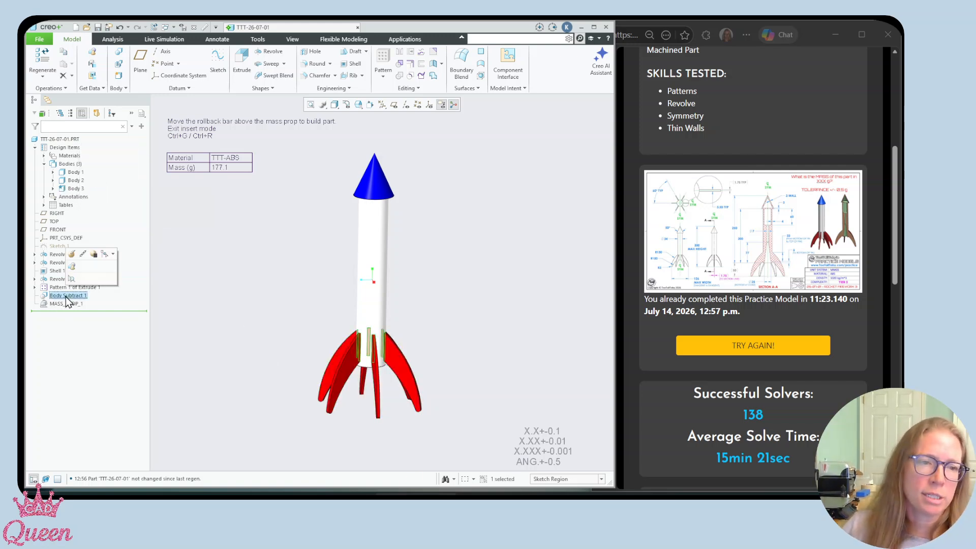
click(72, 254)
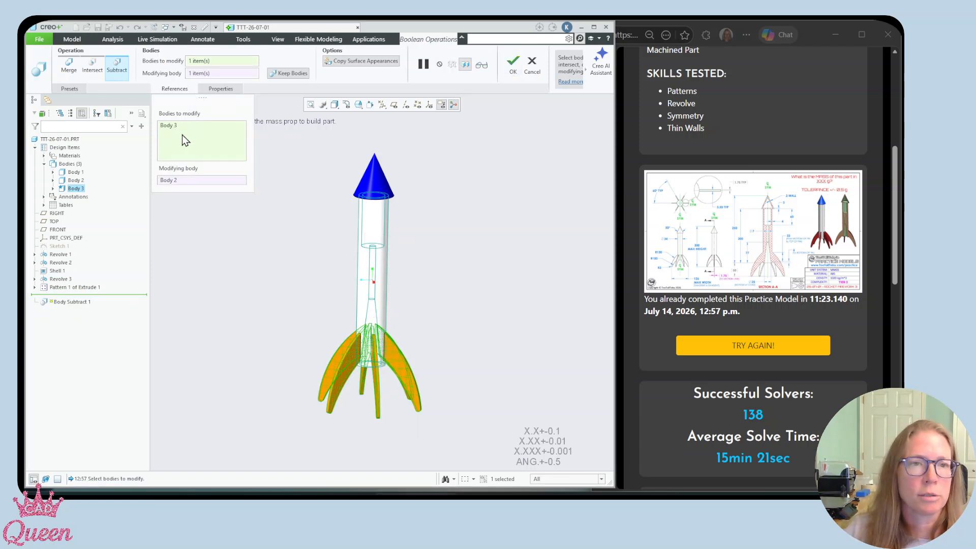
click(173, 180)
right_click(176, 181)
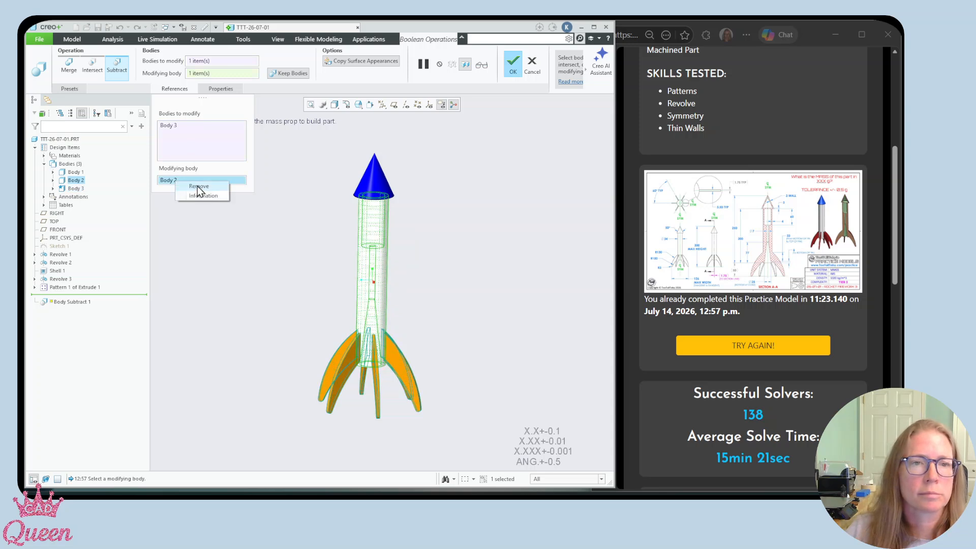
click(197, 186)
right_click(182, 132)
click(197, 136)
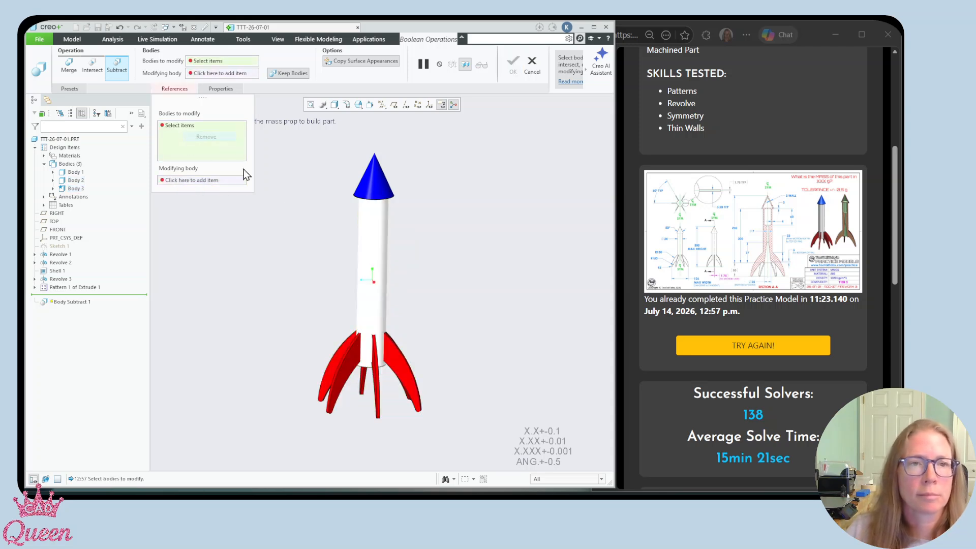
click(384, 258)
click(202, 180)
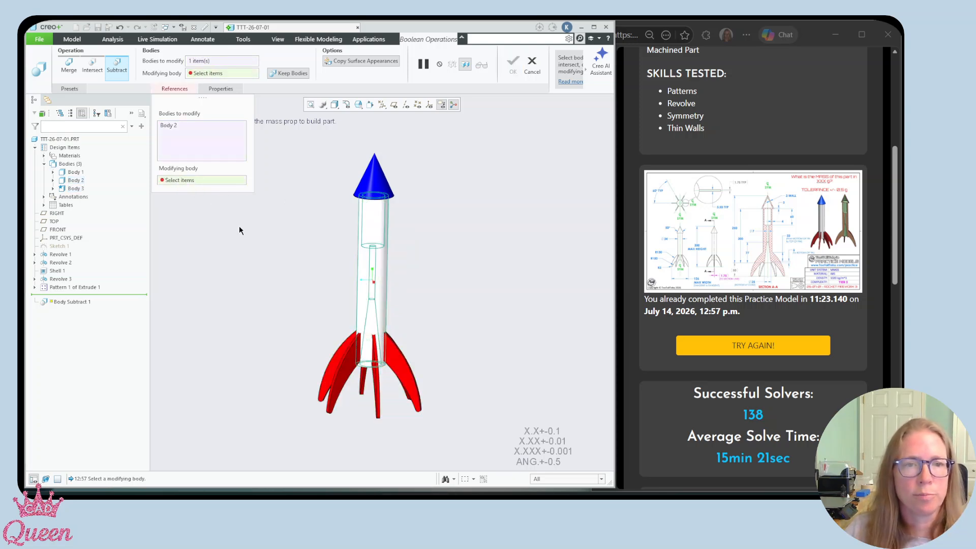
click(350, 385)
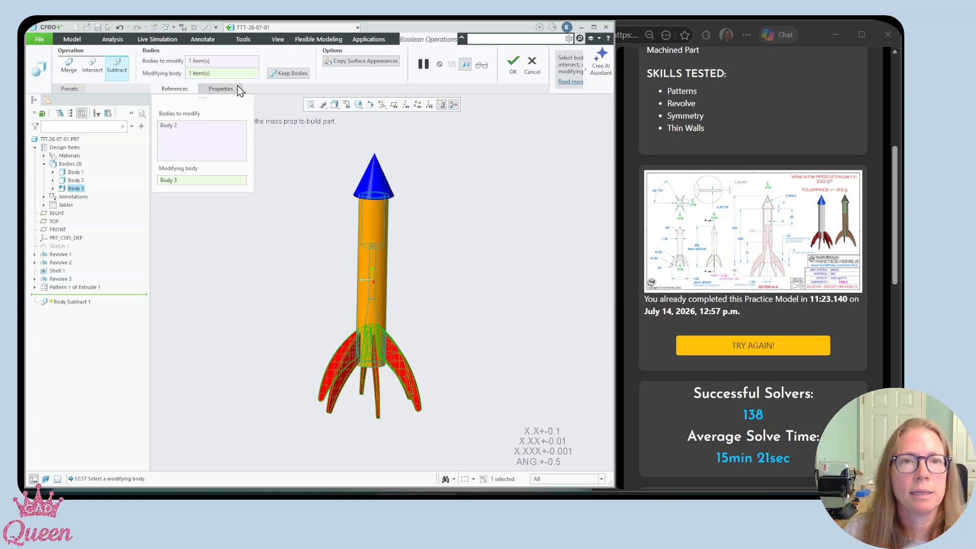
click(513, 65)
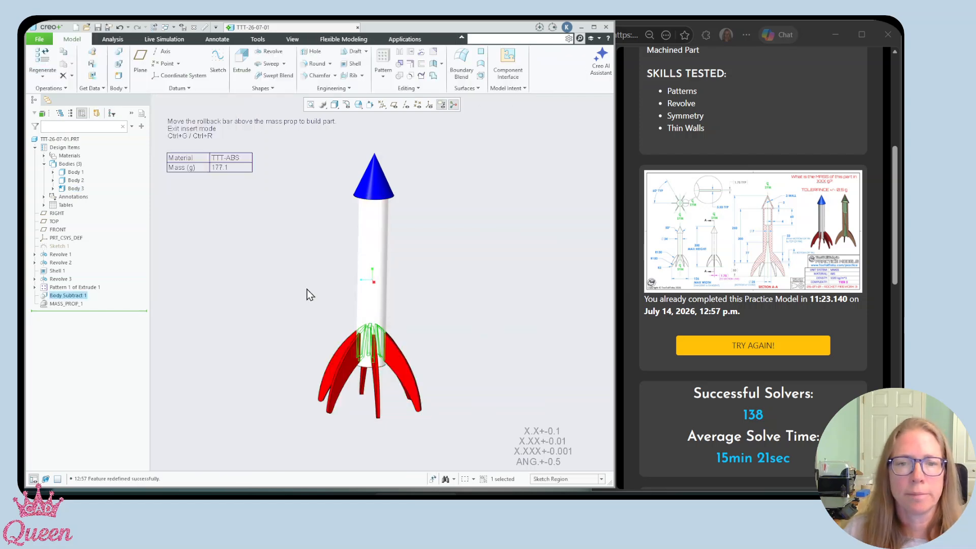
- Hide the fins body and examine the cuts the subtraction makes near the tube's lower end
click(93, 189)
click(94, 172)
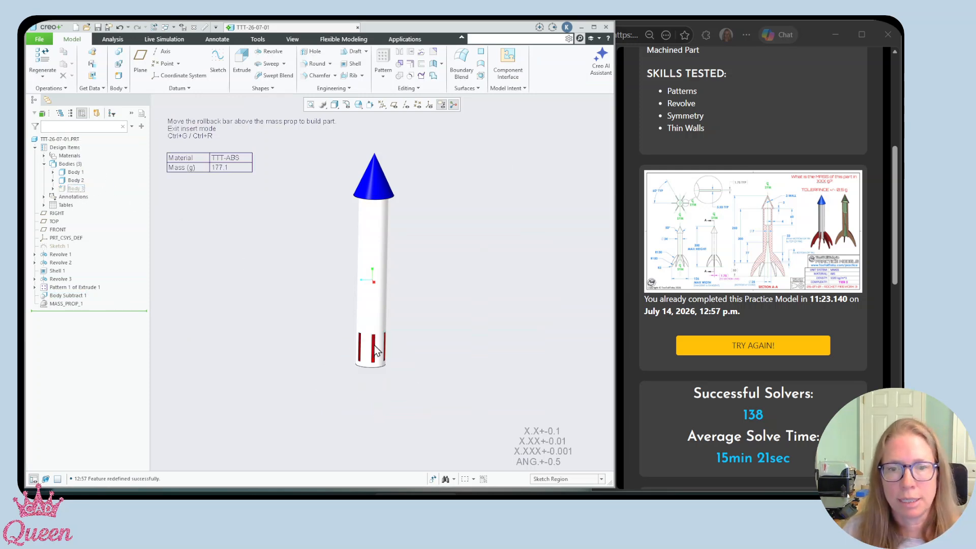
scroll(351, 336, down, 5)
mouse_move(364, 330)
middle_down()
mouse_move(353, 290)
mouse_move(288, 294)
mouse_move(329, 305)
mouse_move(411, 361)
mouse_move(405, 232)
mouse_move(406, 331)
middle_up()
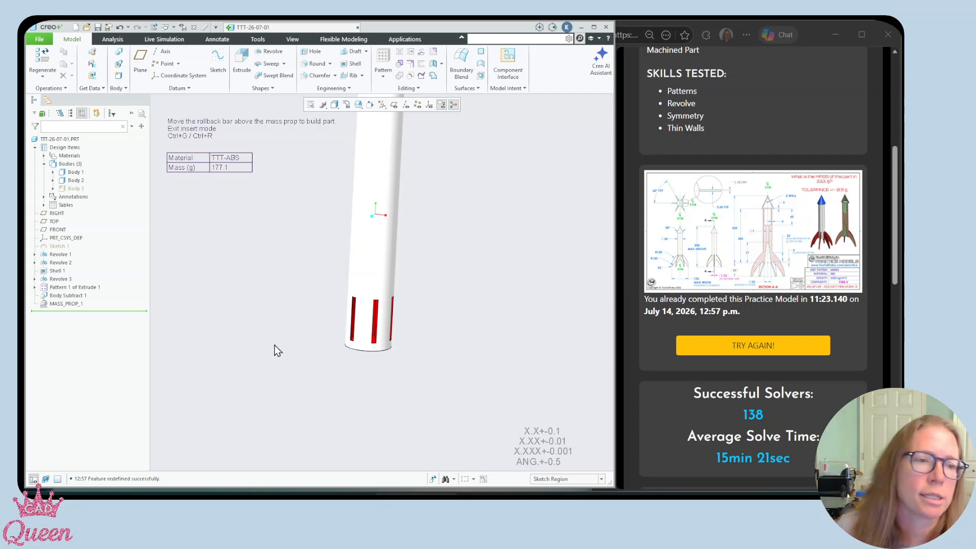
- Redefine Body Subtract 1 with Body 3 as the body to modify and Body 2 as the modifying body
click(68, 296)
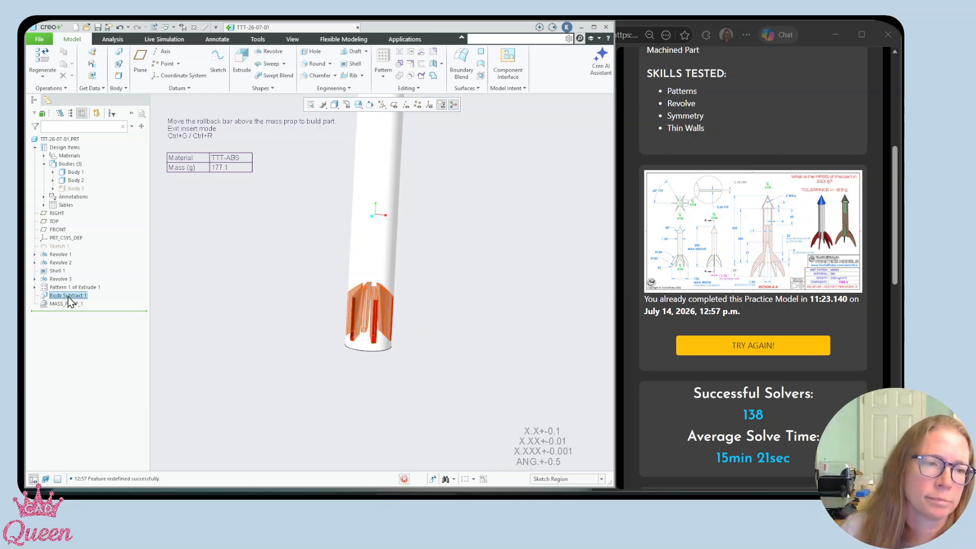
click(75, 253)
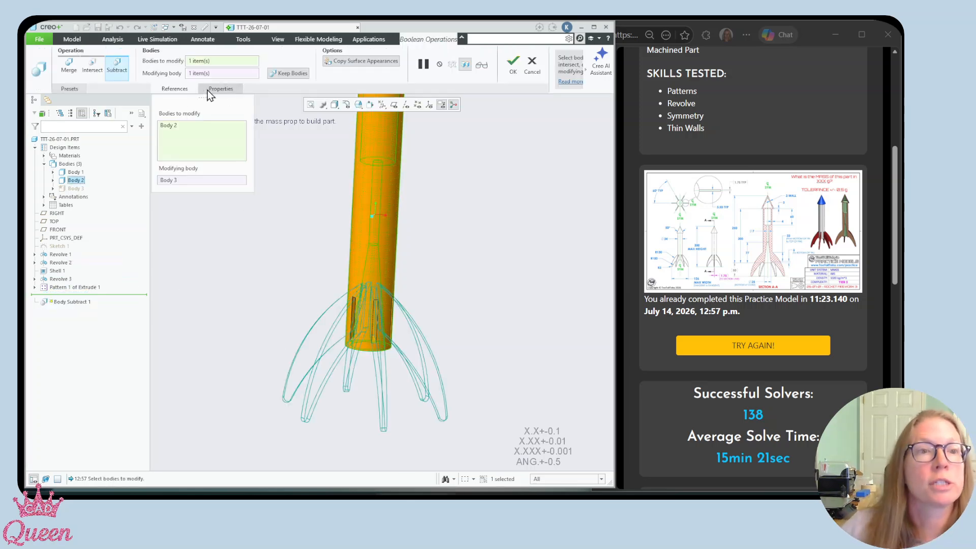
right_click(178, 131)
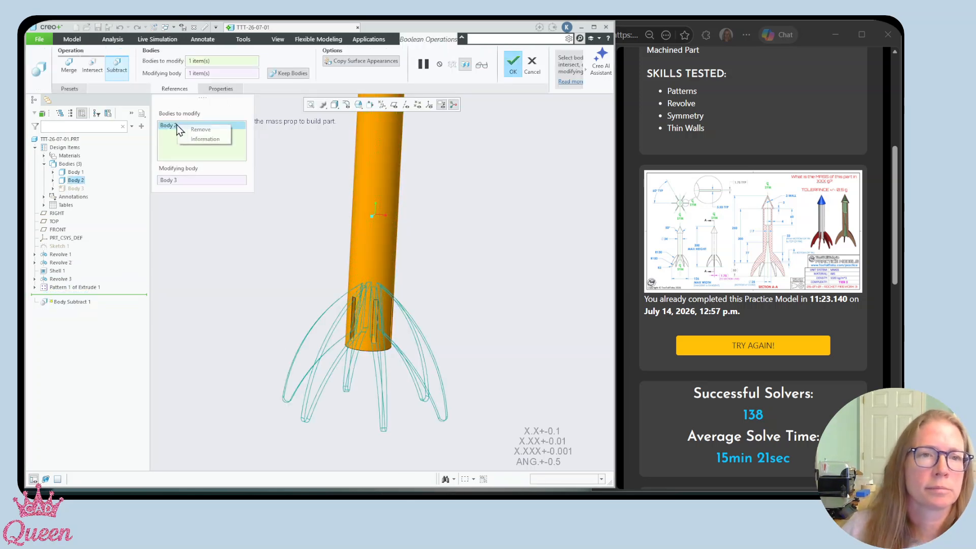
click(199, 130)
click(205, 184)
click(186, 136)
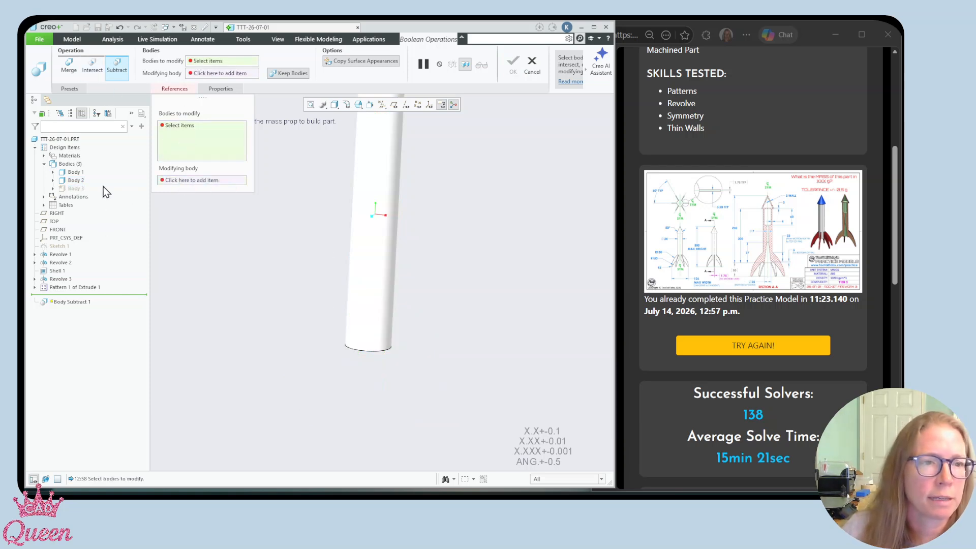
click(75, 188)
click(76, 181)
click(513, 63)
click(516, 276)
- Show the fins body again, clear the selection and return the model to its default orientation
click(76, 188)
click(103, 171)
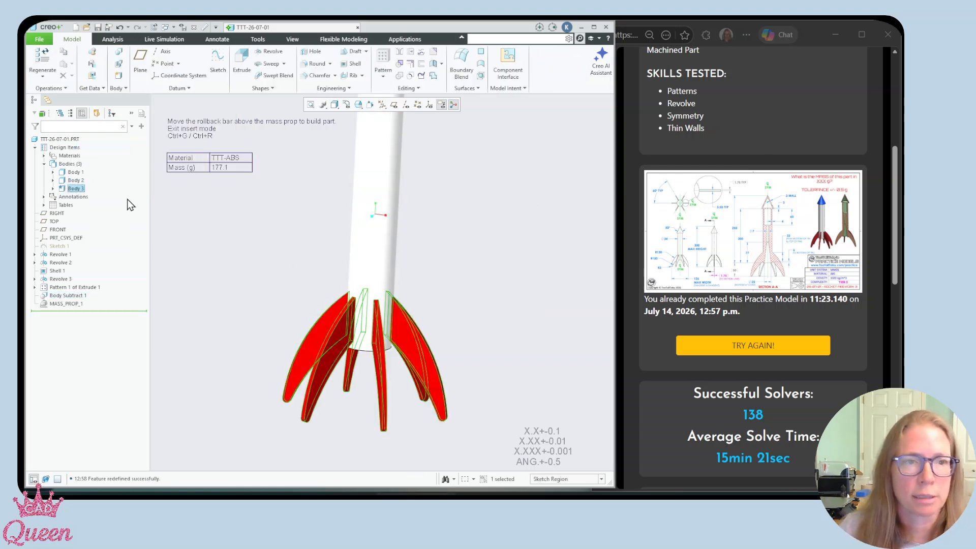
click(438, 301)
key(ctrl+d)
middle_drag(469, 215, 478, 233)
scroll(422, 322, down, 3)
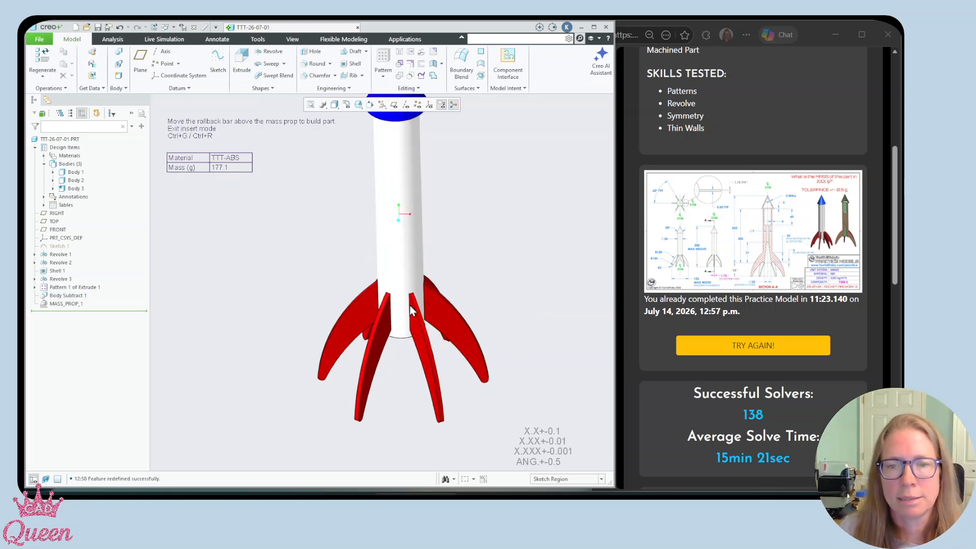
scroll(405, 265, up, 2)
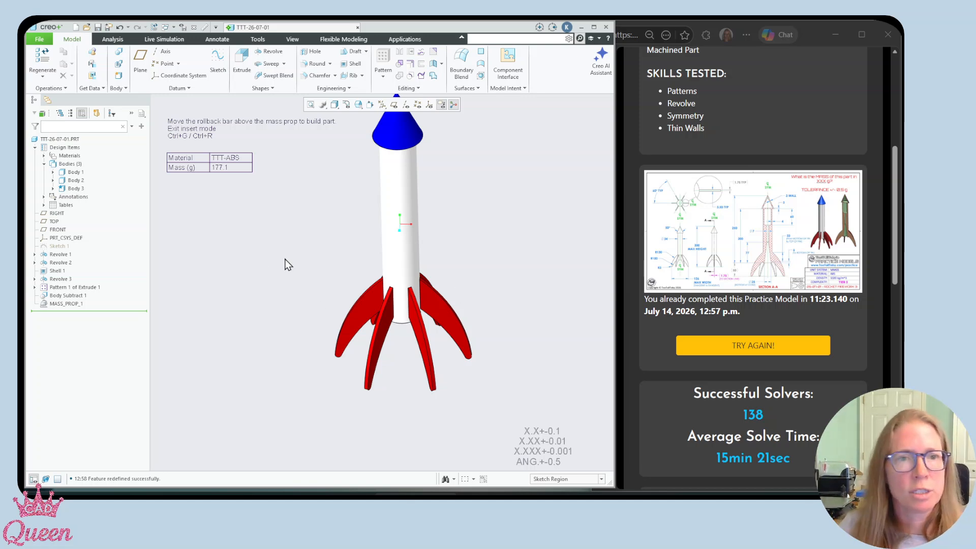
- Reorder MASS_PROP_1 above Body Subtract 1 in the feature sequence and regenerate to compare the mass before the subtraction
drag(74, 304, 79, 293)
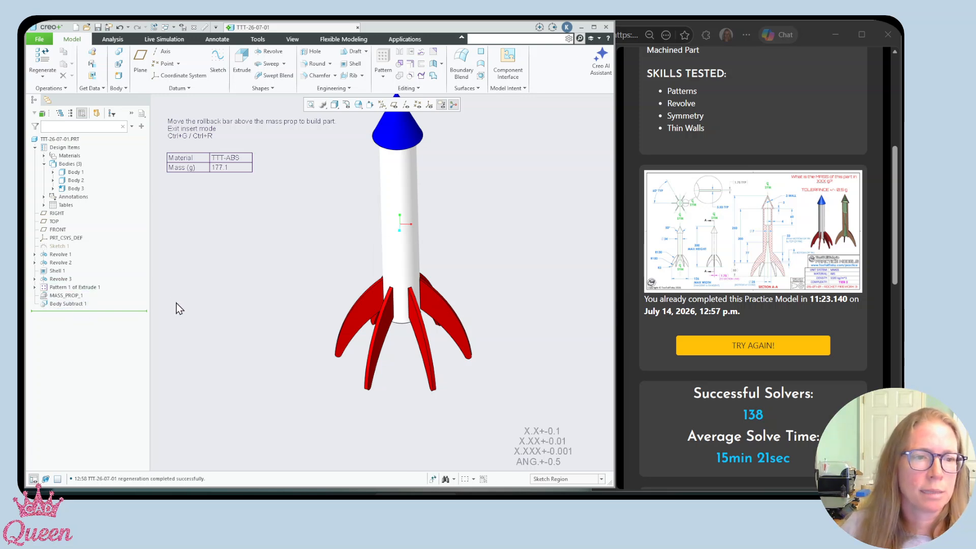
key(ctrl+g)
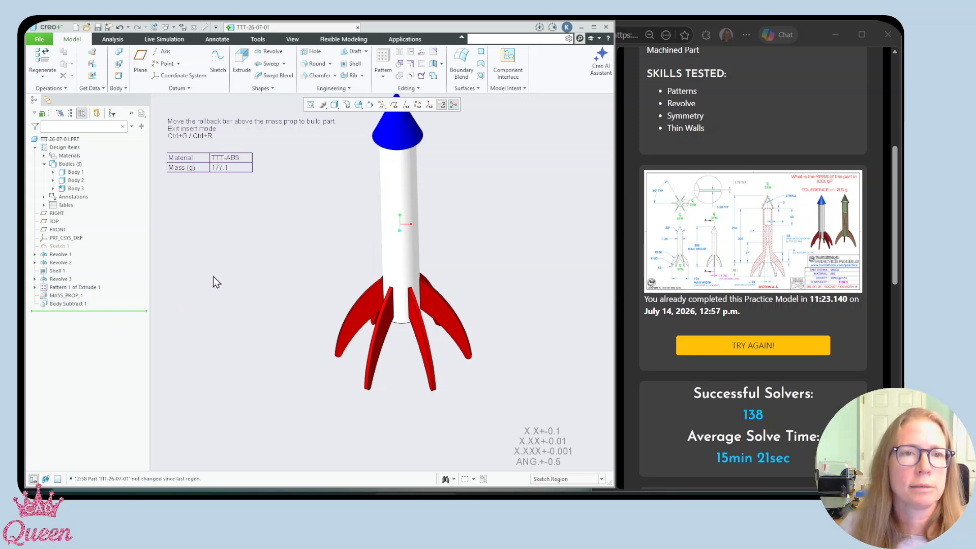
scroll(211, 244, up, 2)
scroll(218, 233, down, 2)
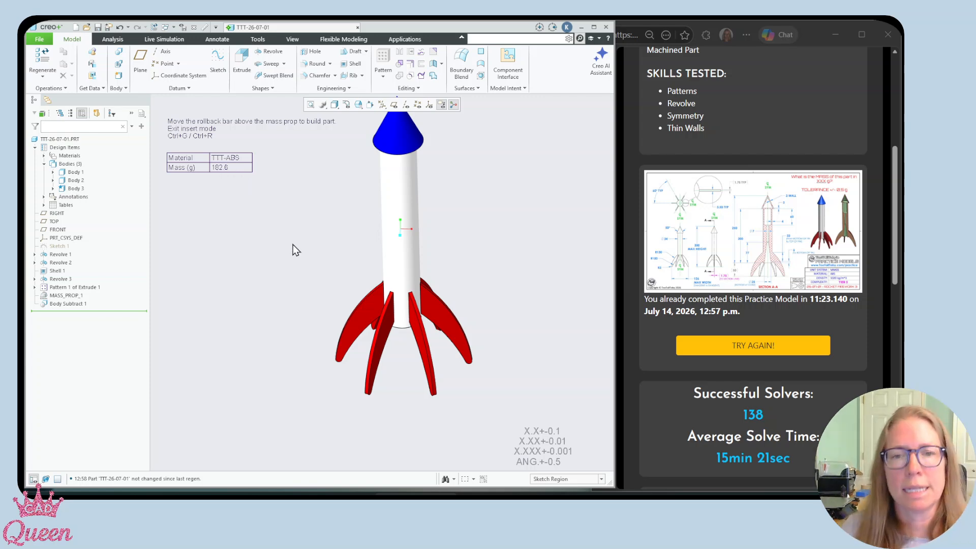
- Highlight Body 3 and Body 2 in turn to compare the fins with the tube they overlap, leaving nothing selected
click(77, 188)
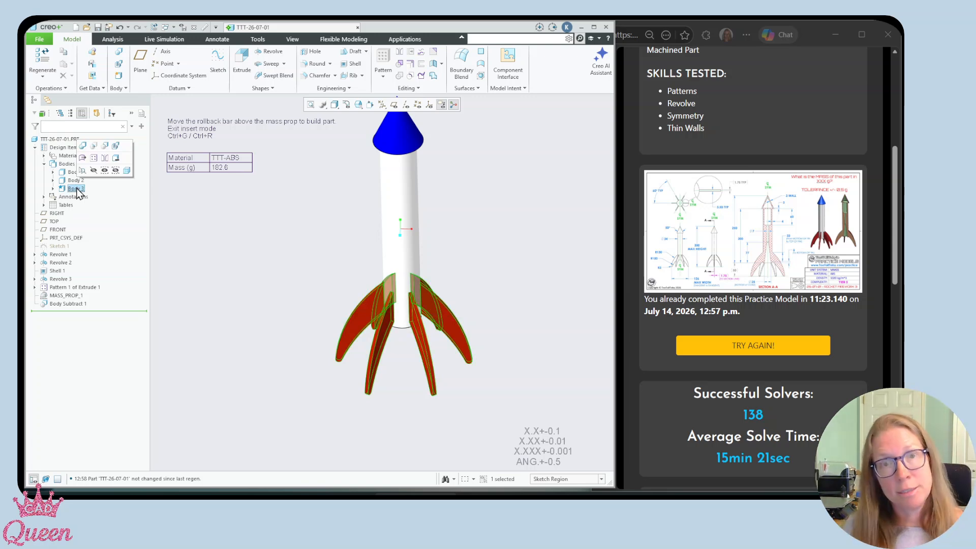
click(77, 181)
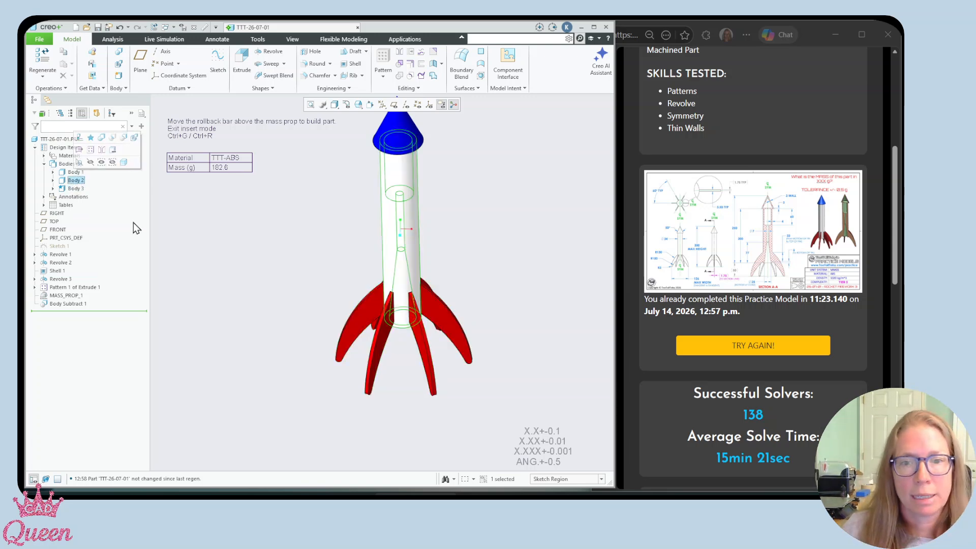
click(266, 236)
click(76, 180)
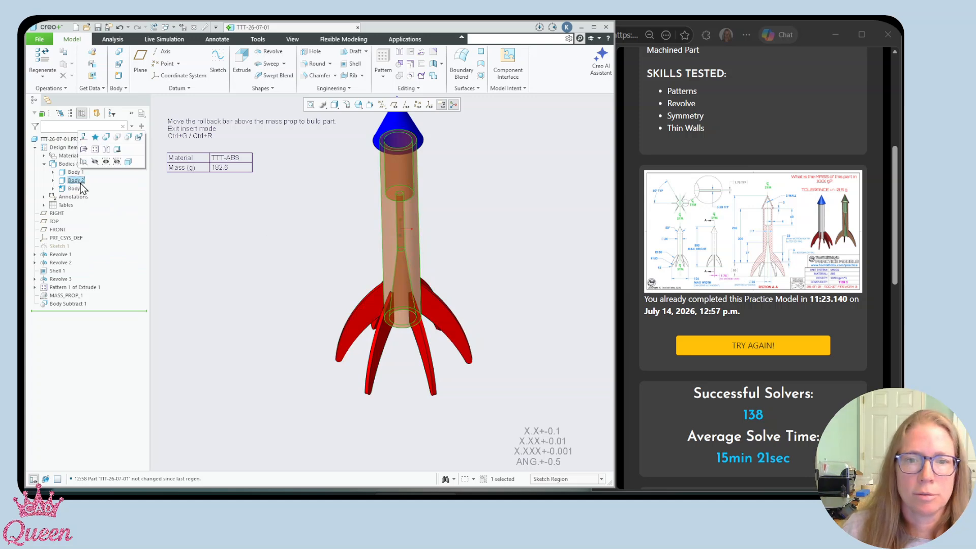
click(304, 266)
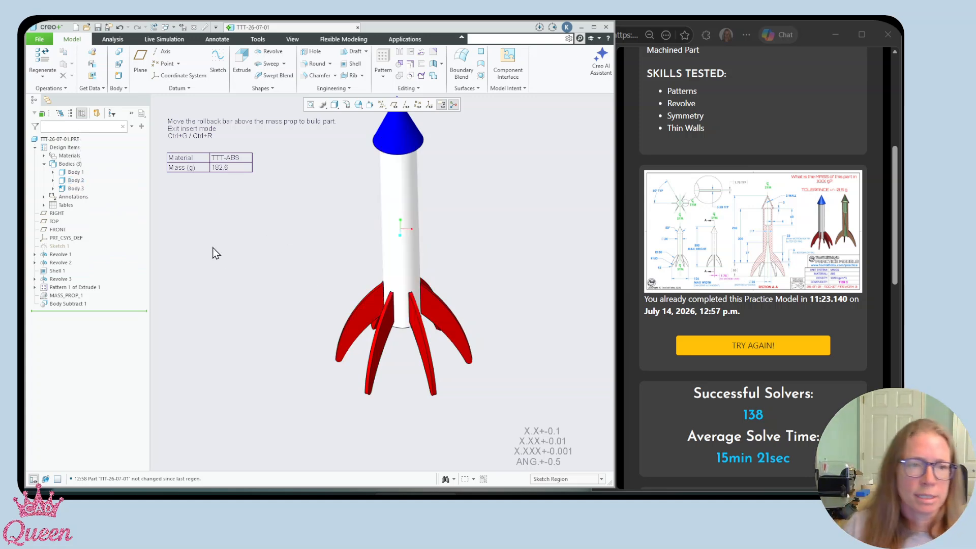
- Reorder Body Subtract 1 above MASS_PROP_1 in the feature sequence and regenerate the part to update the mass
click(75, 304)
drag(75, 304, 74, 294)
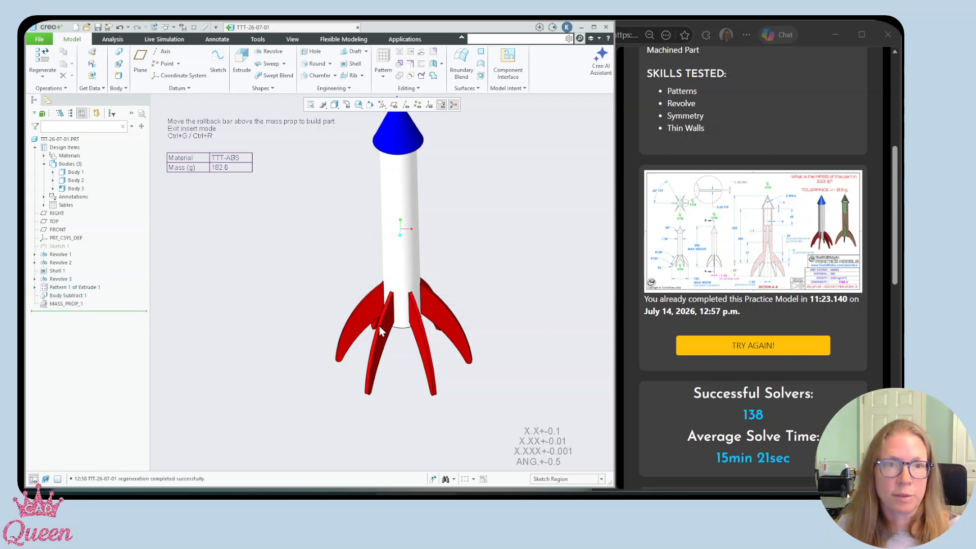
key(ctrl+g)
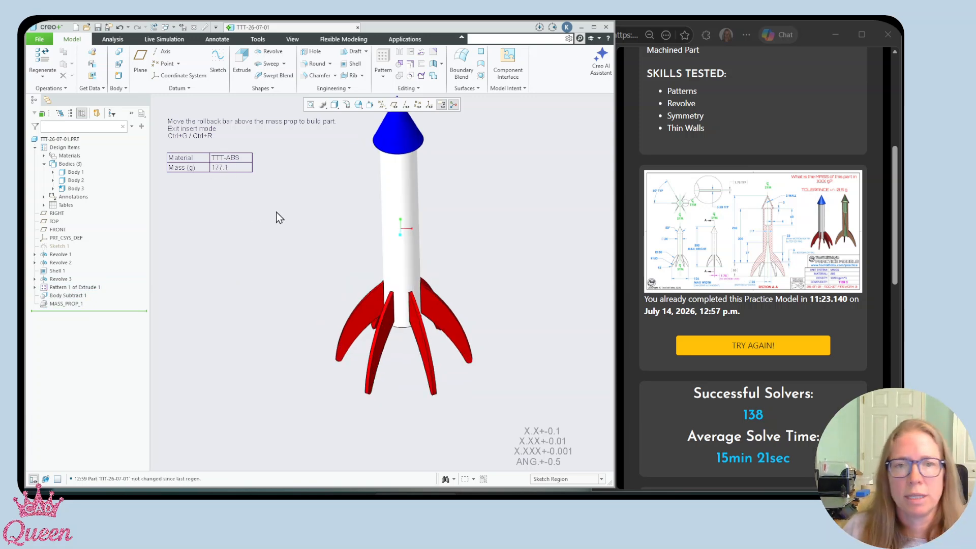
scroll(310, 307, down, 1)
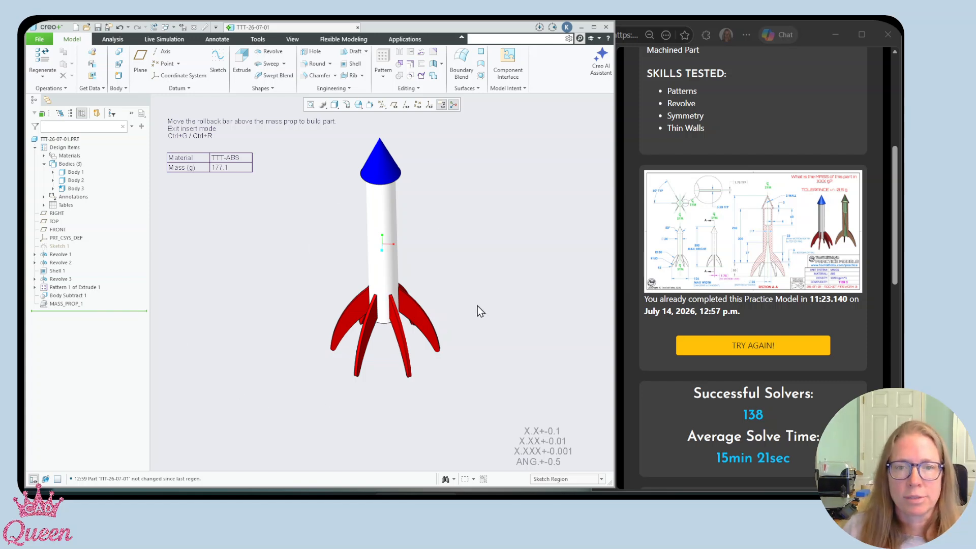
middle_drag(478, 307, 483, 286)
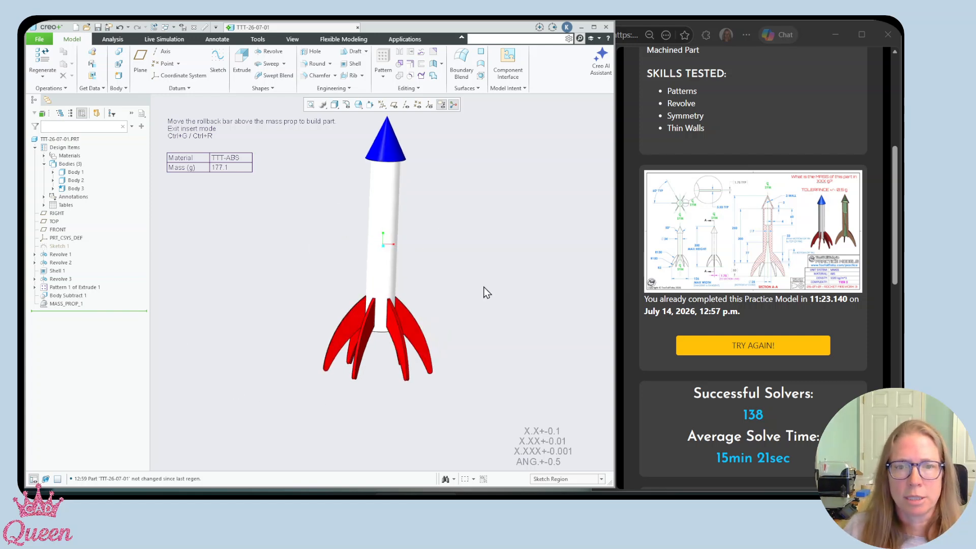